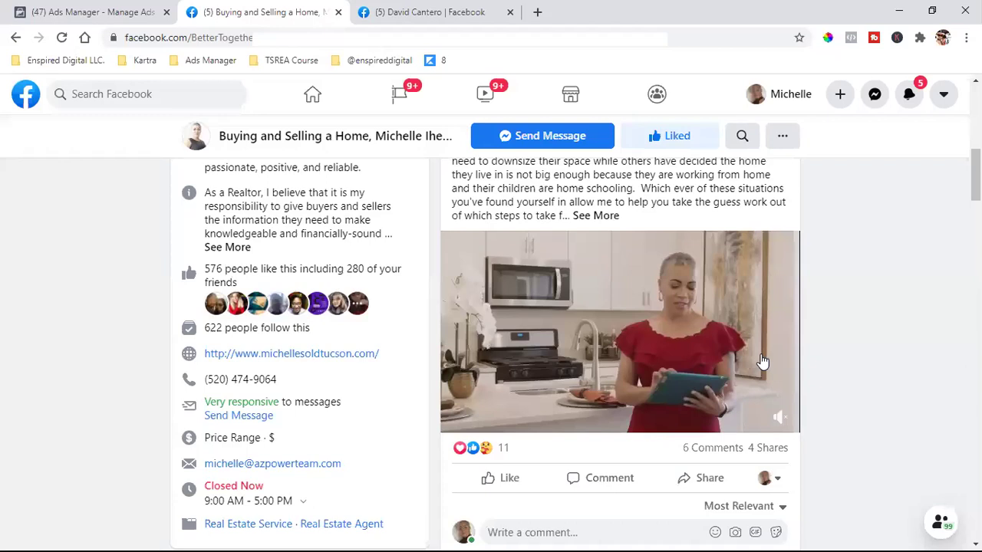
# Step: Review the settings of the "25% of Tip #1 Seller Guide Video" custom audience and compare them with the pinned page video
pyautogui.moveTo(679, 297)
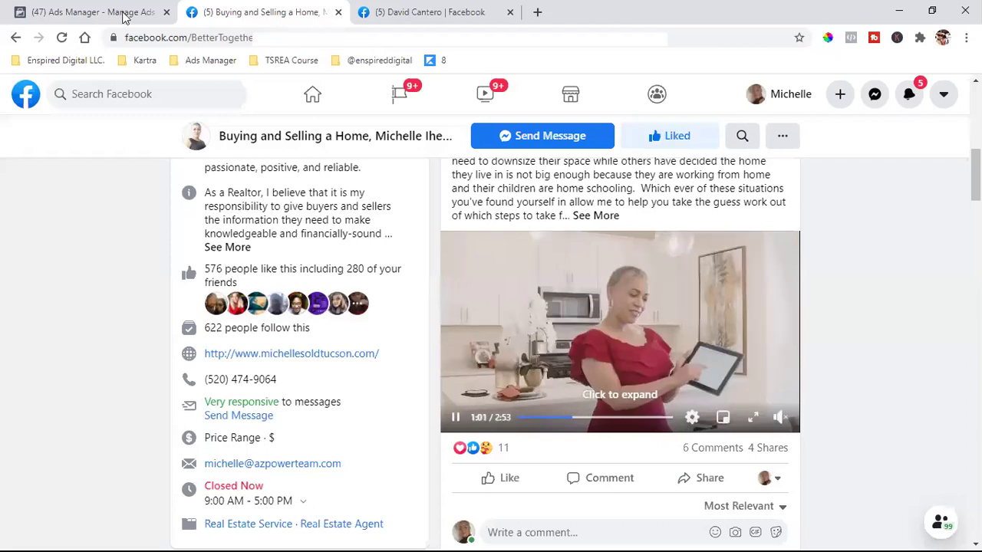
pyautogui.hotkey('ctrl', '1')
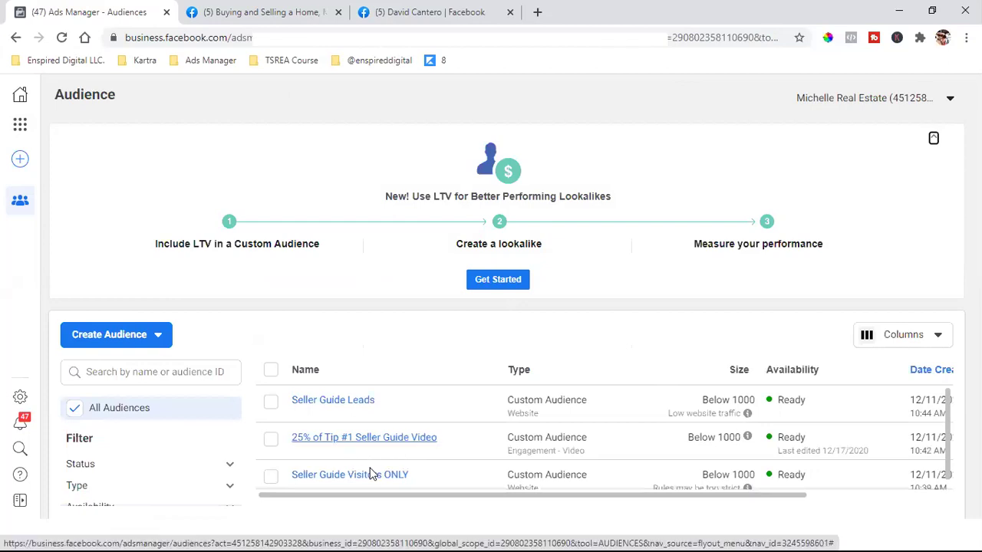
pyautogui.click(271, 439)
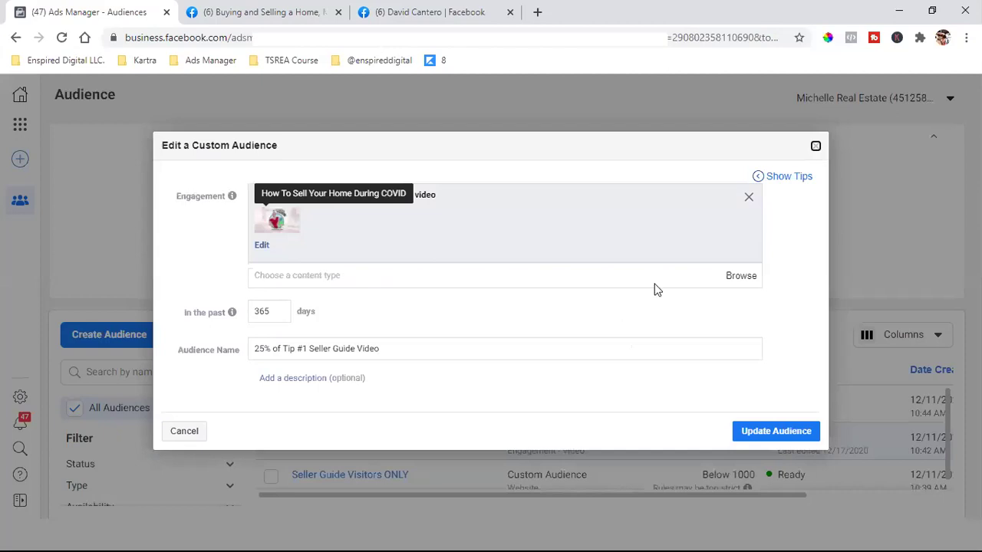
pyautogui.press('Escape')
pyautogui.click(303, 9)
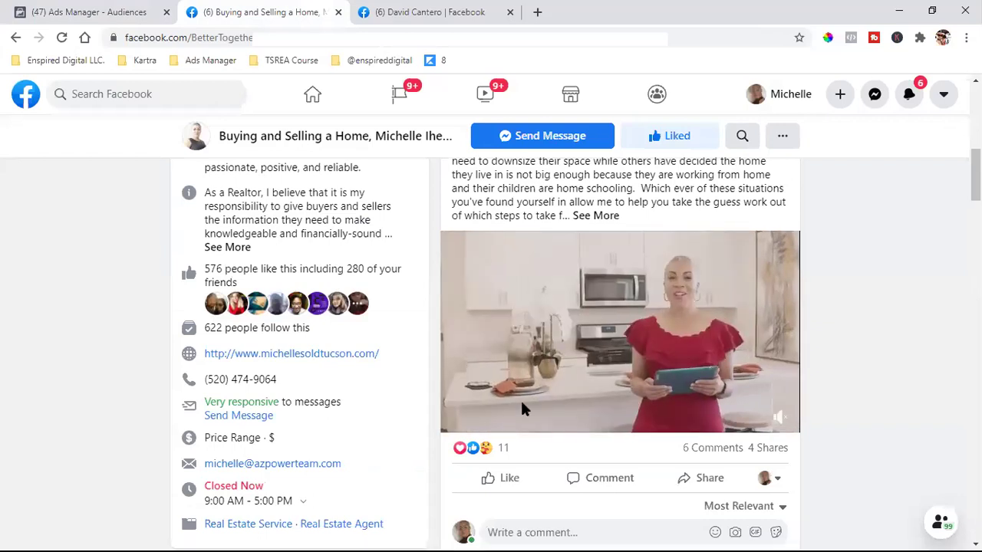
pyautogui.click(77, 6)
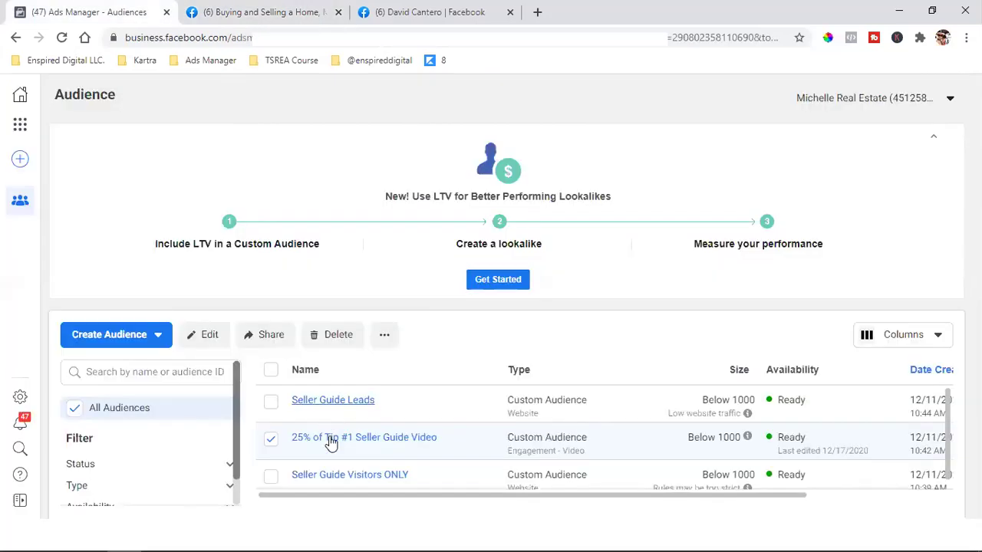
# Step: Check the ad account's pixel overview in Events Manager and return to the Ads Manager campaigns list
pyautogui.click(20, 124)
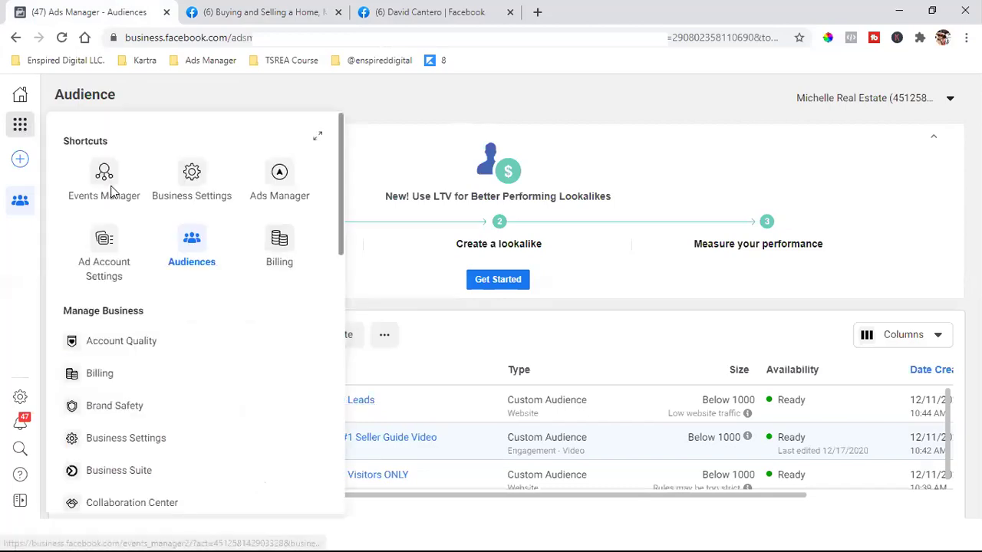
pyautogui.click(111, 190)
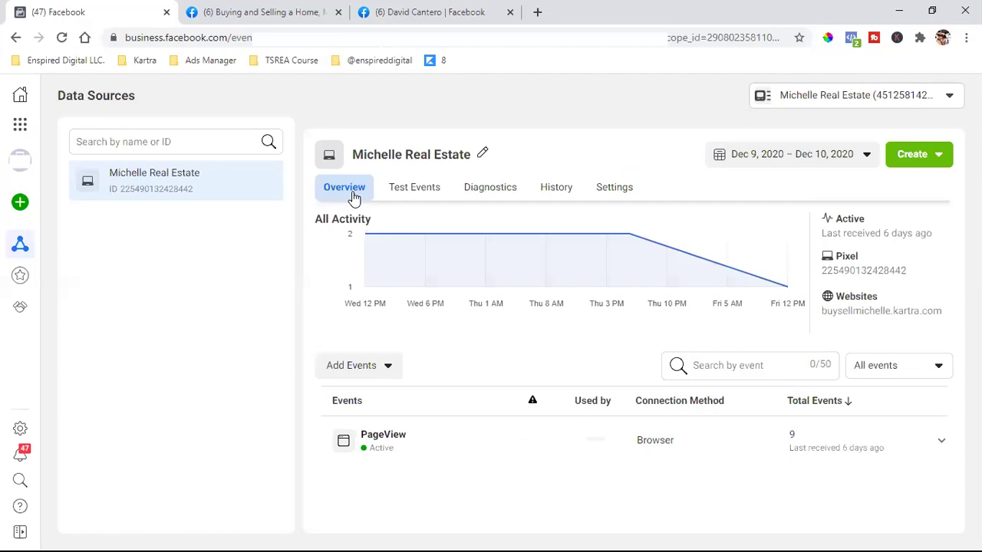
pyautogui.click(23, 125)
pyautogui.click(129, 192)
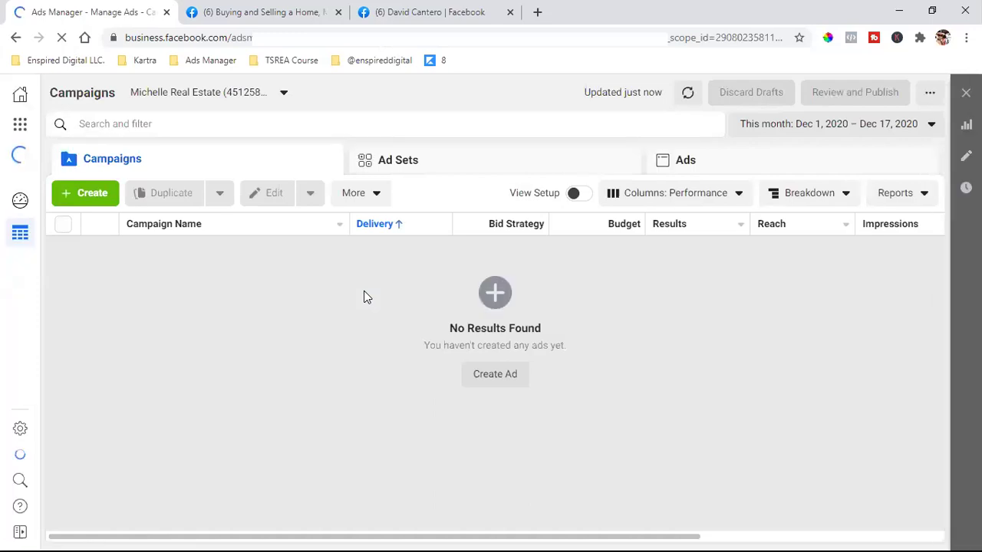
# Step: Read the full text of the pinned post on the realtor's Facebook page and open its video in the large viewer
pyautogui.click(261, 12)
pyautogui.scroll(2, 629, 254)
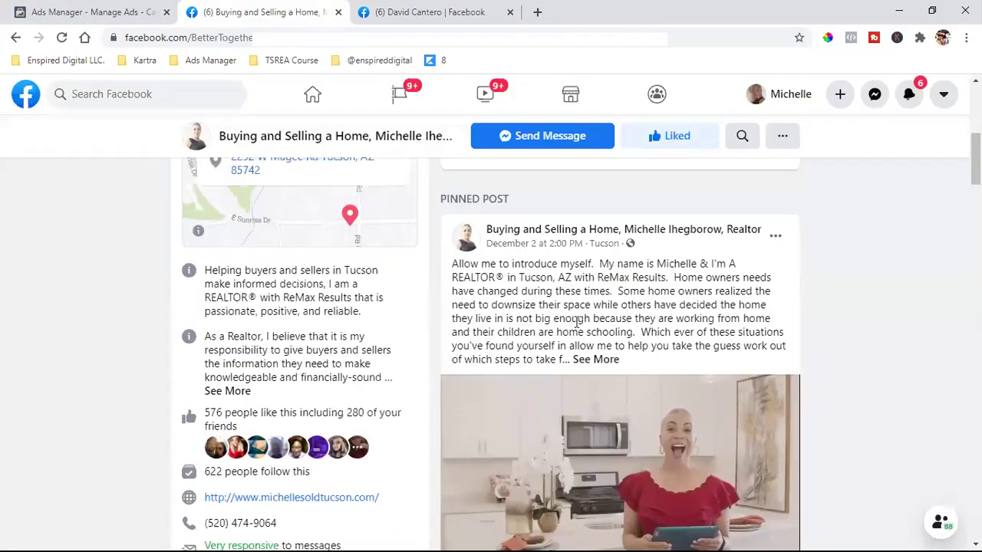
pyautogui.click(601, 335)
pyautogui.scroll(-4, 599, 331)
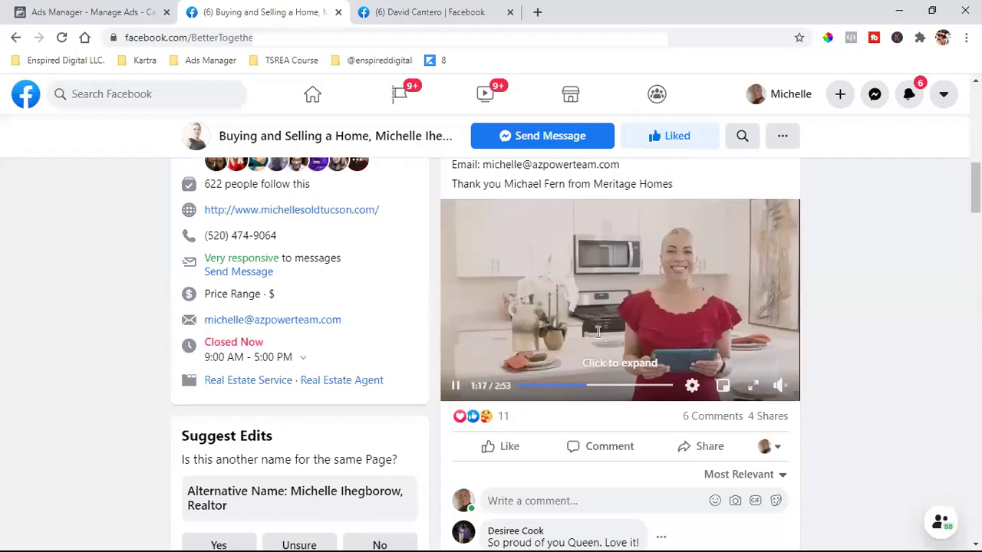
pyautogui.scroll(2, 575, 376)
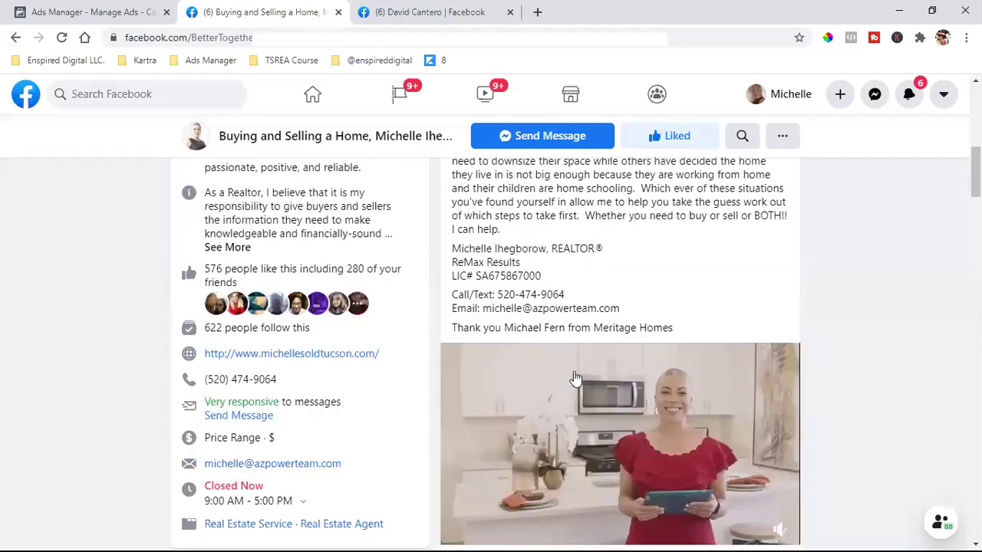
pyautogui.click(575, 378)
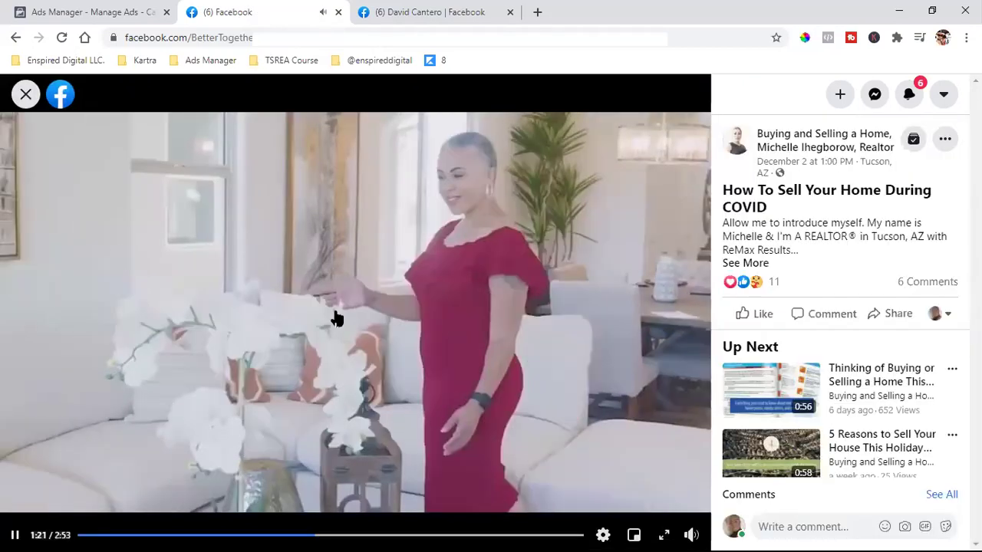
# Step: Pause the "How To Sell Your Home During COVID" video and examine its full description text
pyautogui.click(336, 319)
pyautogui.moveTo(733, 191); pyautogui.dragTo(818, 351)
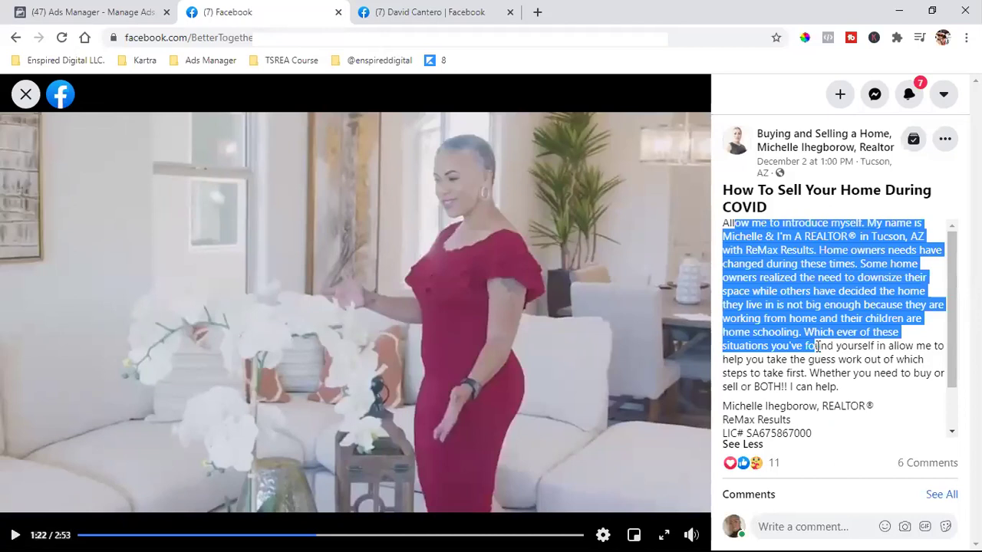
pyautogui.click(818, 347)
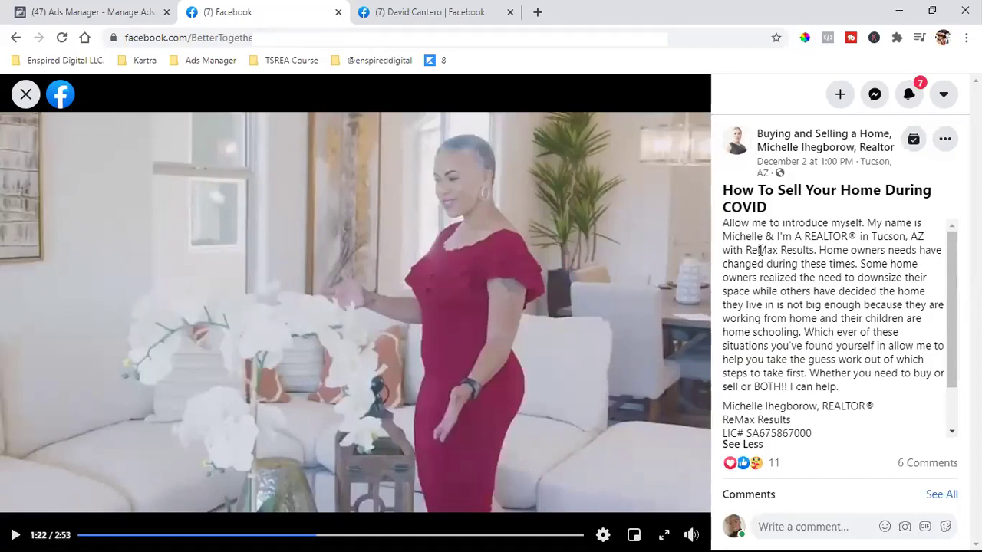
pyautogui.moveTo(867, 375); pyautogui.dragTo(758, 250)
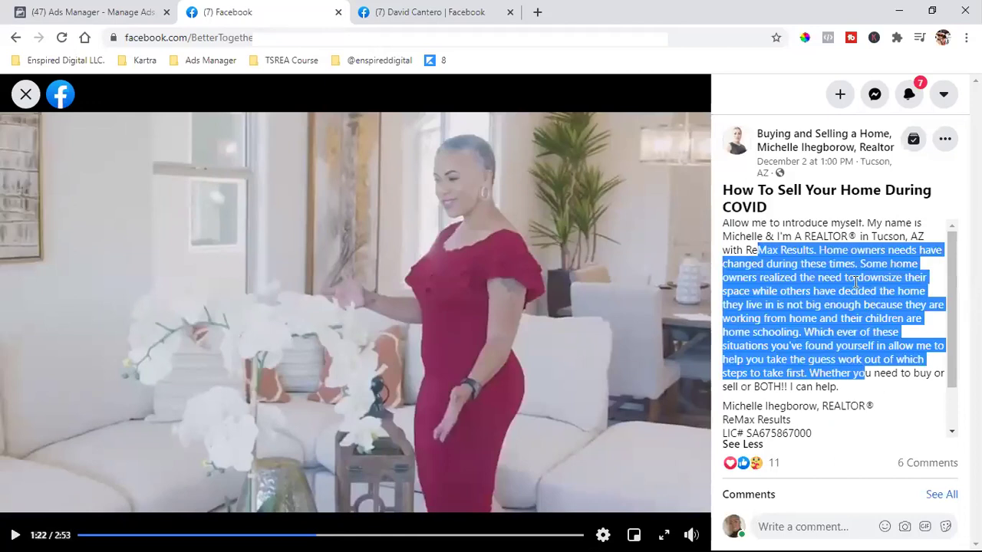
pyautogui.click(777, 341)
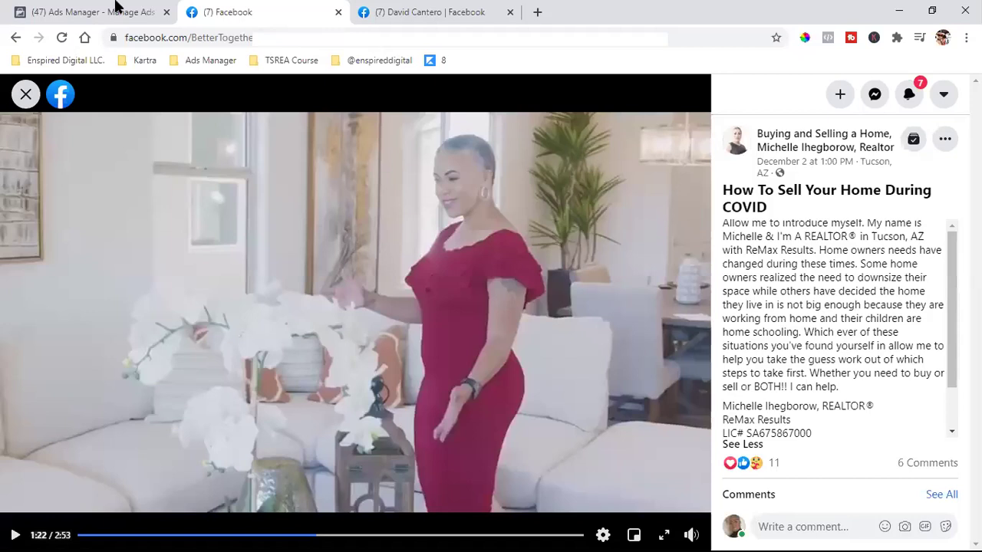
# Step: Close the video viewer and view the Facebook home feed to locate the Ads Manager shortcut
pyautogui.press('Escape')
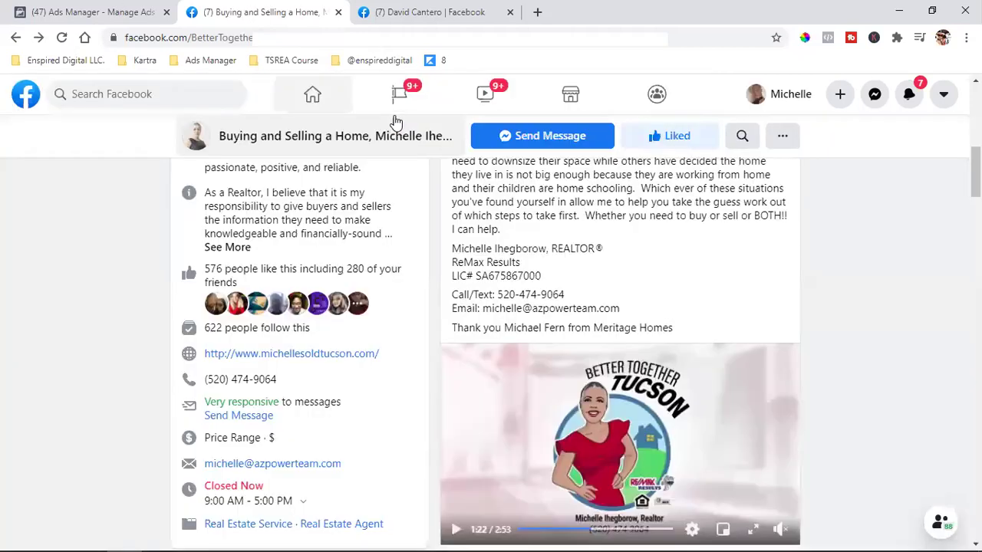
pyautogui.rightClick(310, 105)
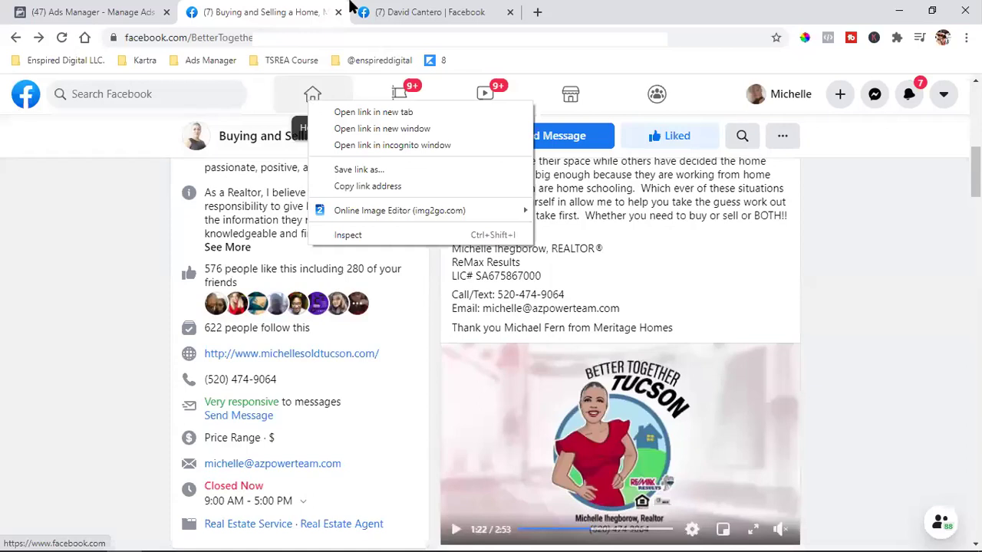
pyautogui.hotkey('ctrl', 'Tab')
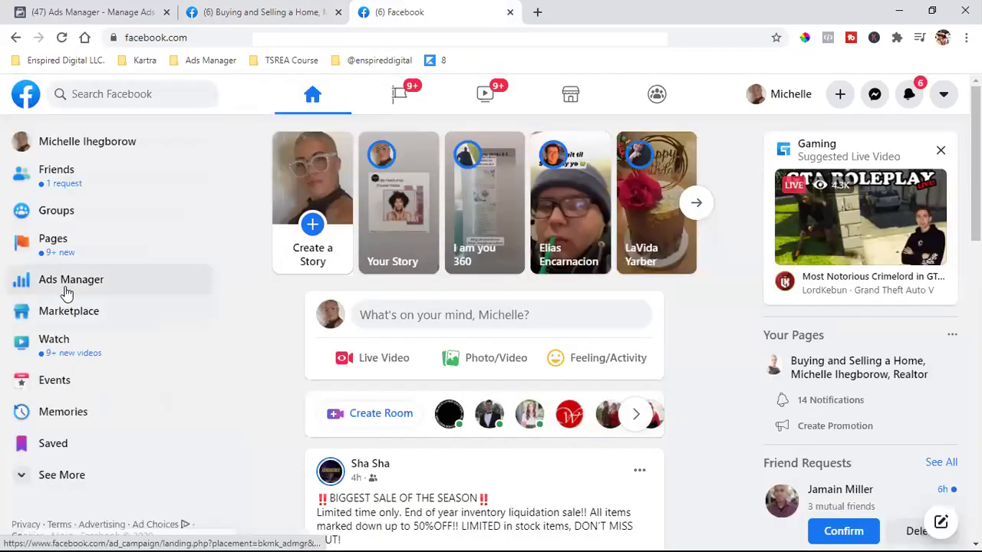
# Step: Start a new campaign in Ads Manager with the Video views objective
pyautogui.click(85, 290)
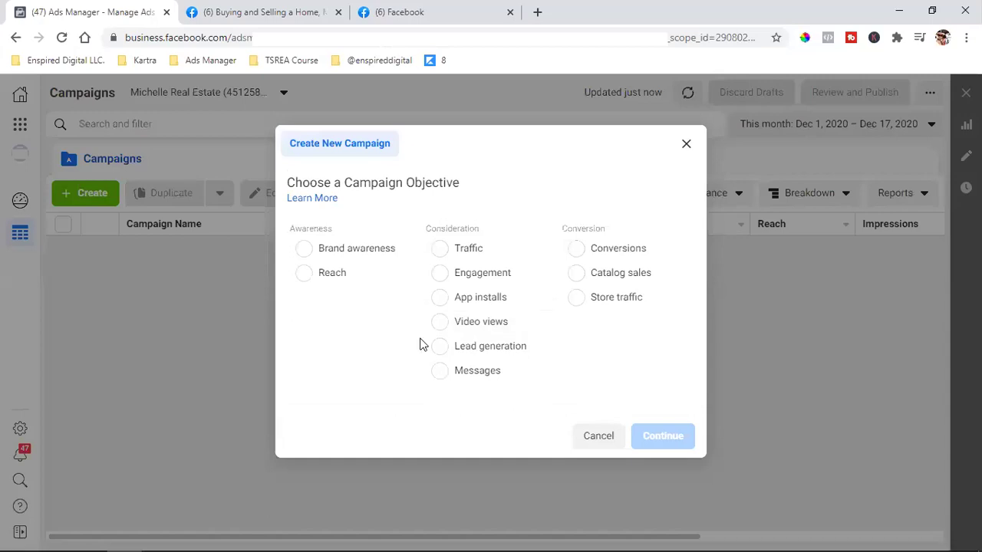
pyautogui.click(482, 321)
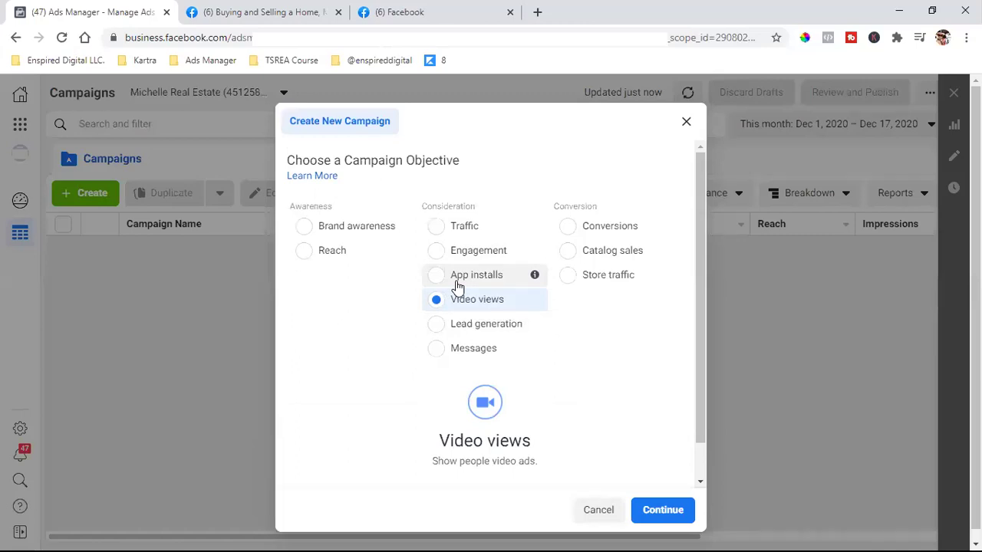
pyautogui.moveTo(589, 234)
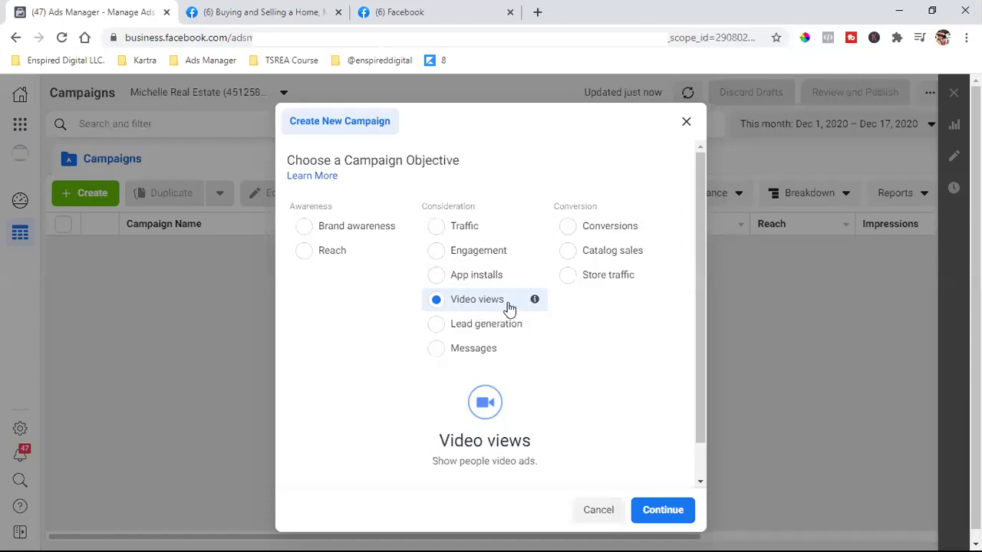
pyautogui.scroll(-1, 509, 308)
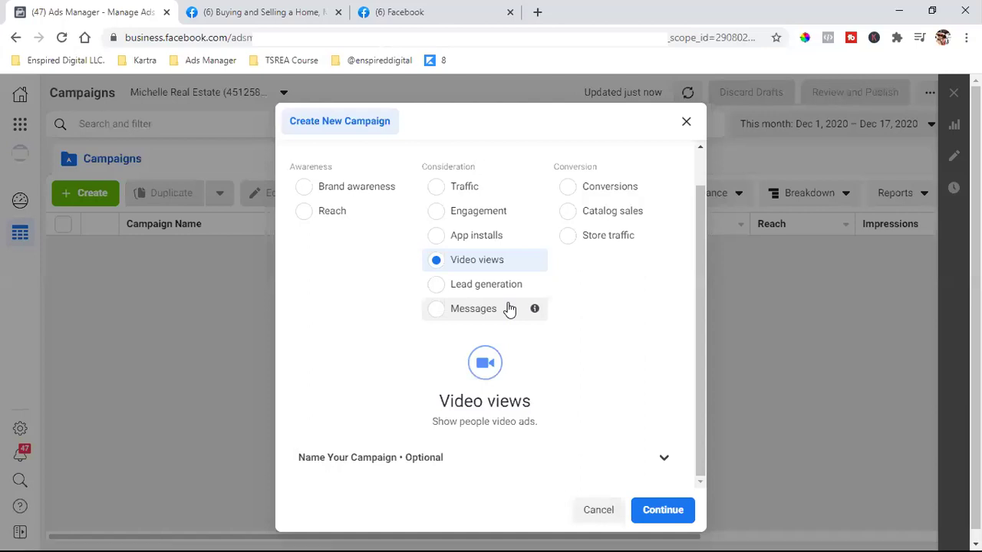
pyautogui.scroll(-1, 653, 451)
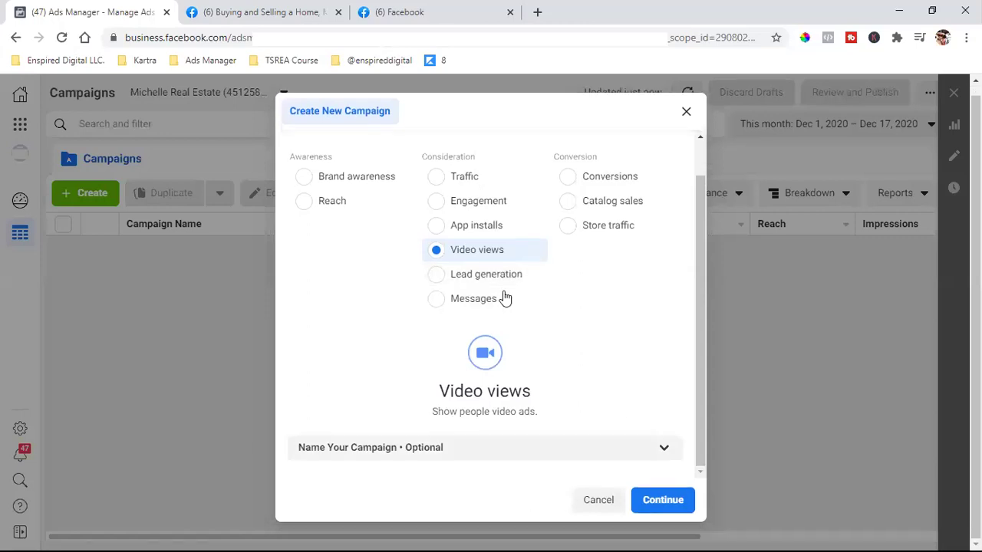
# Step: Name the new campaign "Intro Video (Video Views)"
pyautogui.click(359, 304)
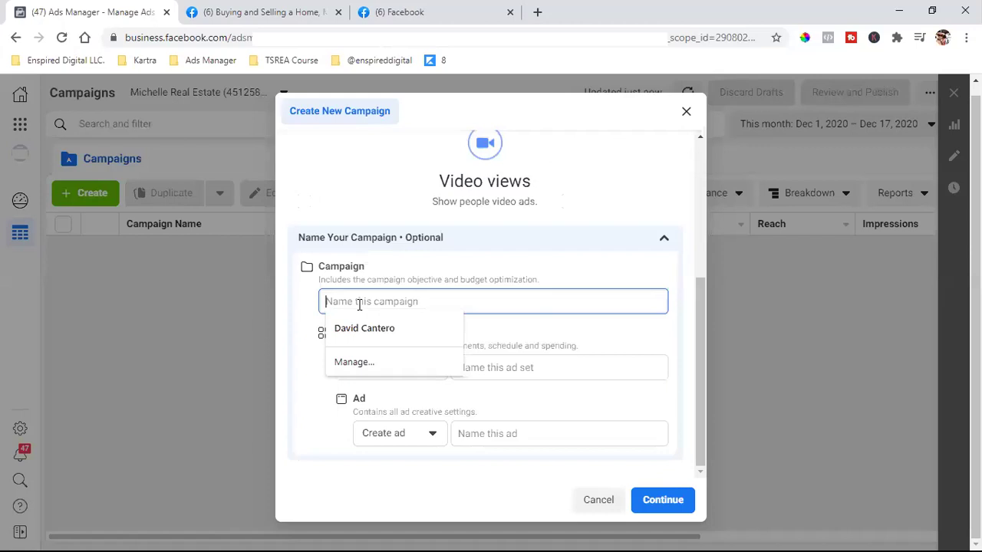
pyautogui.write('Intro ')
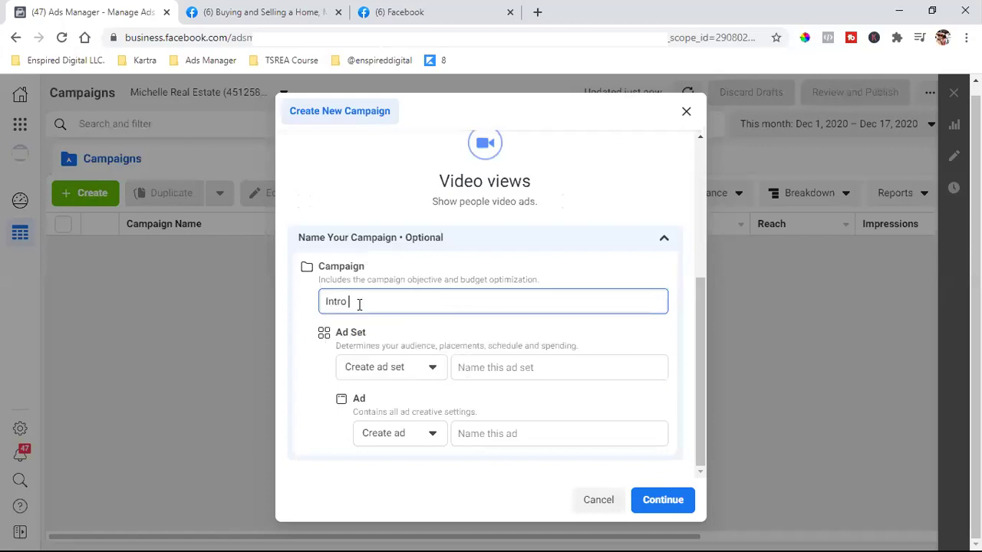
pyautogui.write('Video (Vidoe')
pyautogui.press('BackSpace')
pyautogui.press('BackSpace')
pyautogui.press('BackSpace')
pyautogui.write('eo View')
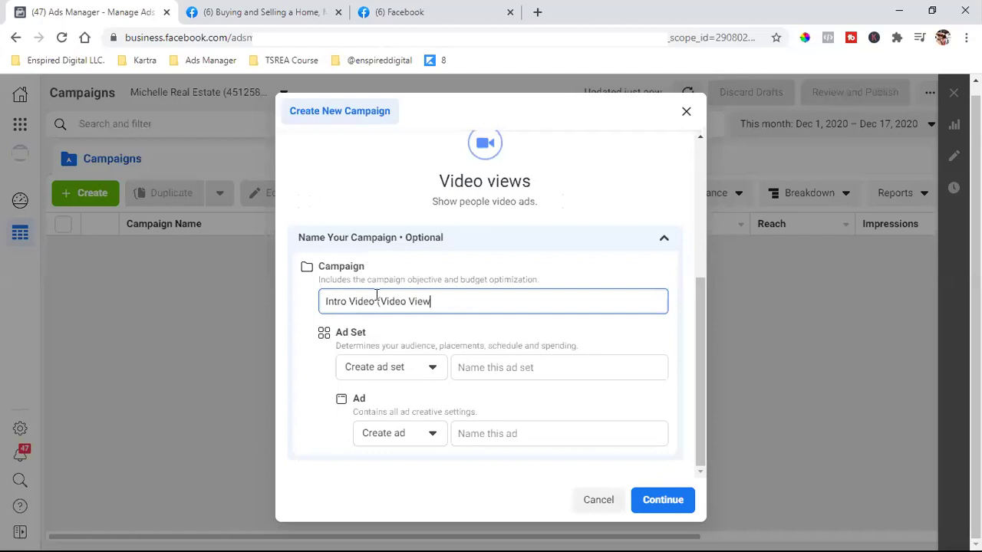
pyautogui.write('s)')
# Step: Name the ad set "Tucson" and the ad "Intro Video (Video Views)", and continue to the campaign draft
pyautogui.click(501, 368)
pyautogui.write('Tucson')
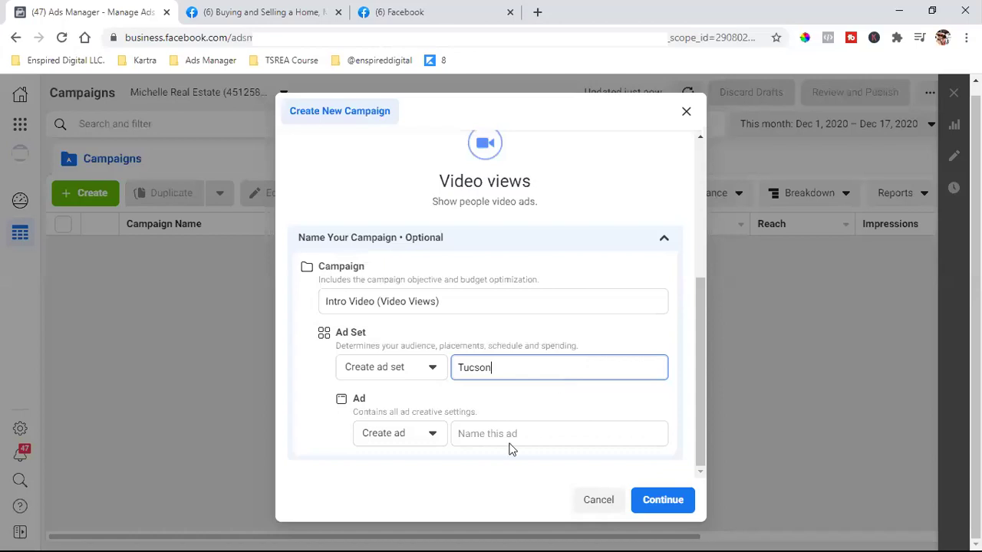
pyautogui.click(392, 301)
pyautogui.click(392, 301)
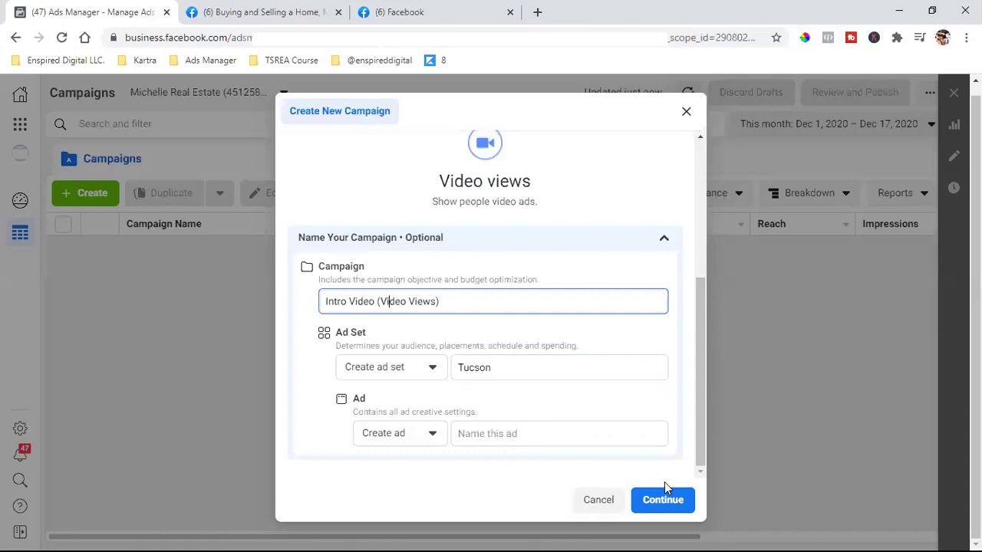
pyautogui.press('Tab')
pyautogui.press('Tab')
pyautogui.press('Tab')
pyautogui.press('Tab')
pyautogui.write('Intro Video (Video Views)')
pyautogui.click(495, 381)
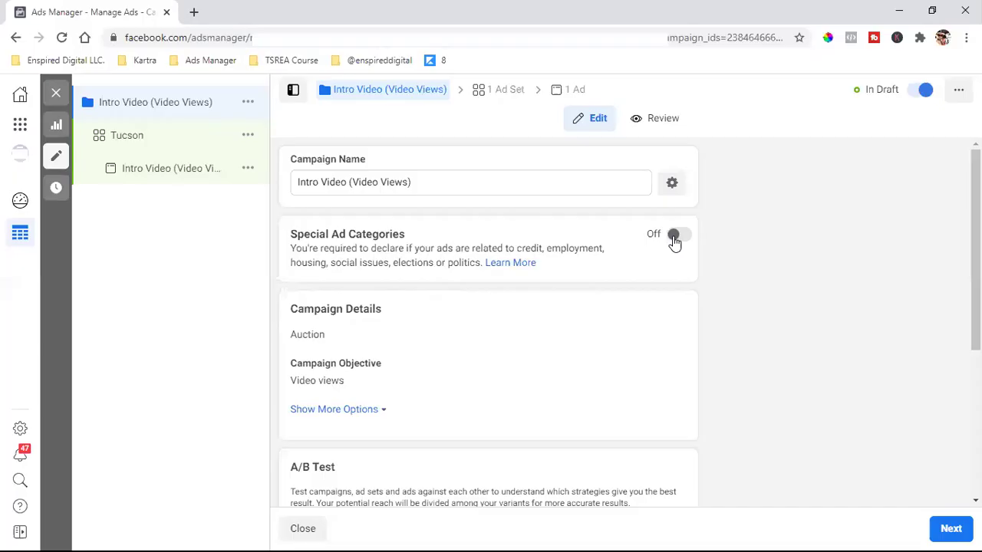
# Step: Declare Housing as the campaign's special ad category and open the Tucson ad set for editing
pyautogui.click(674, 238)
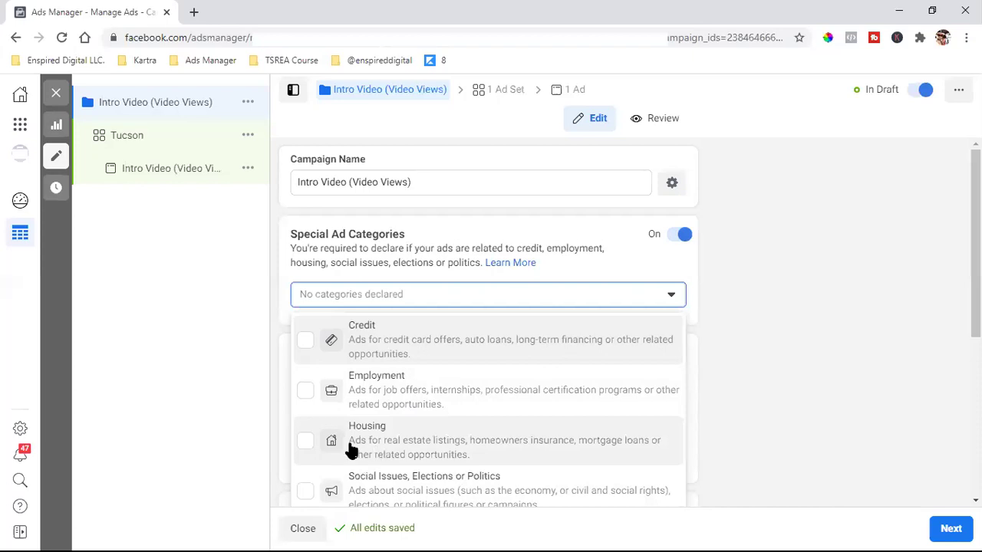
pyautogui.scroll(-1, 378, 442)
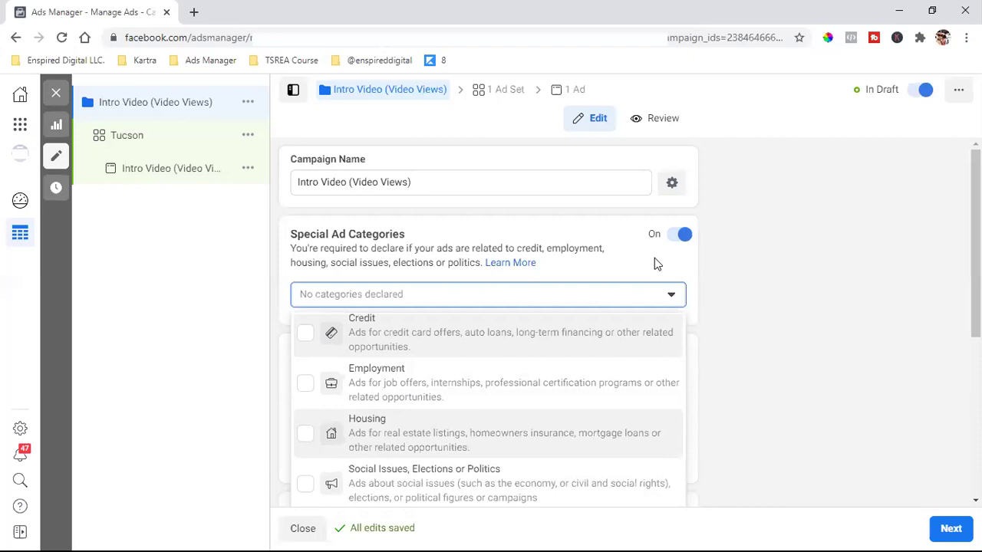
pyautogui.click(537, 433)
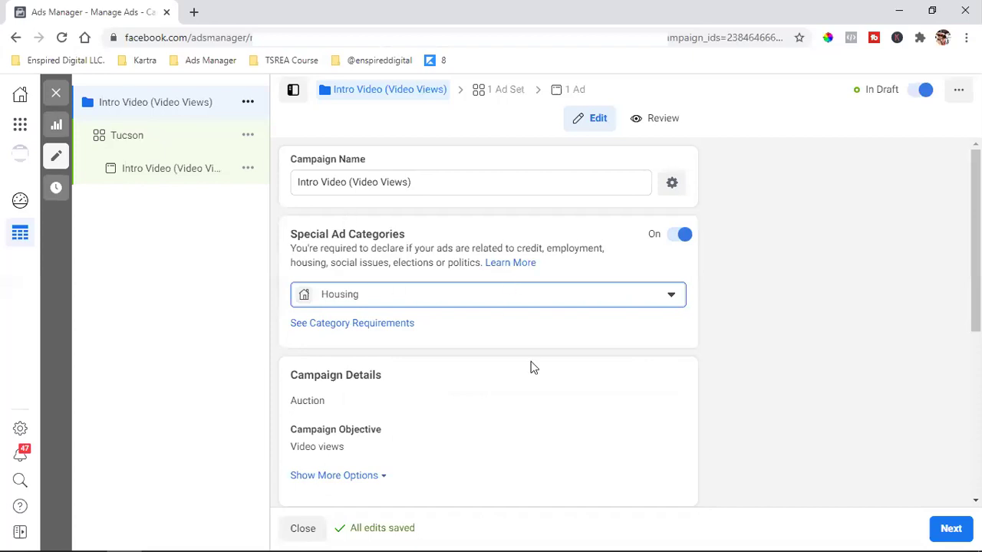
pyautogui.scroll(-4, 530, 366)
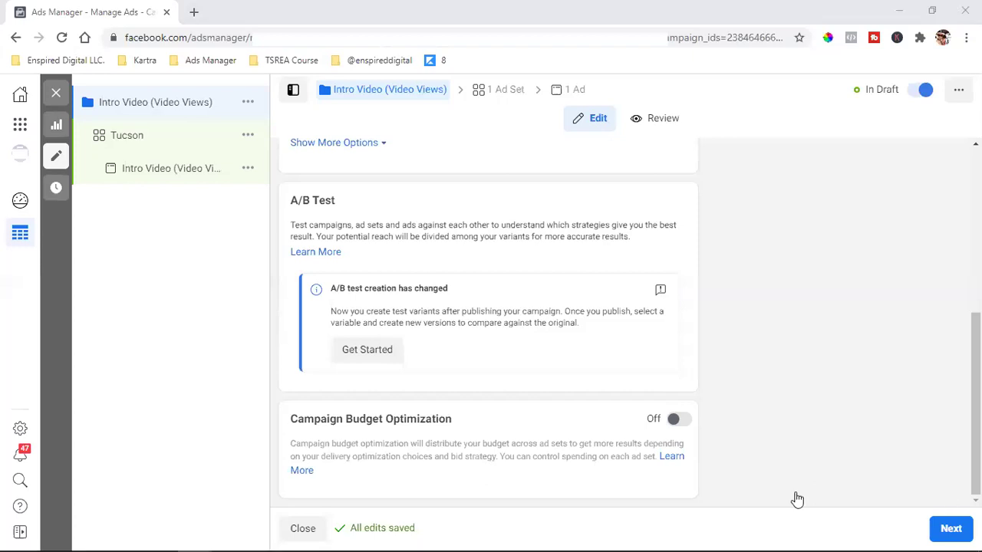
pyautogui.click(129, 142)
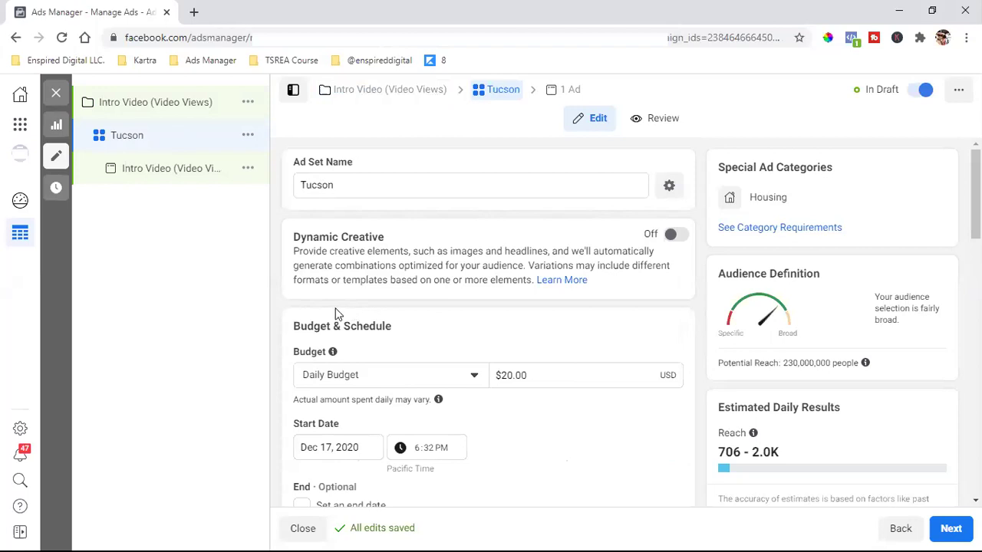
# Step: Set the Tucson ad set's daily budget to $5.00
pyautogui.scroll(-1, 336, 313)
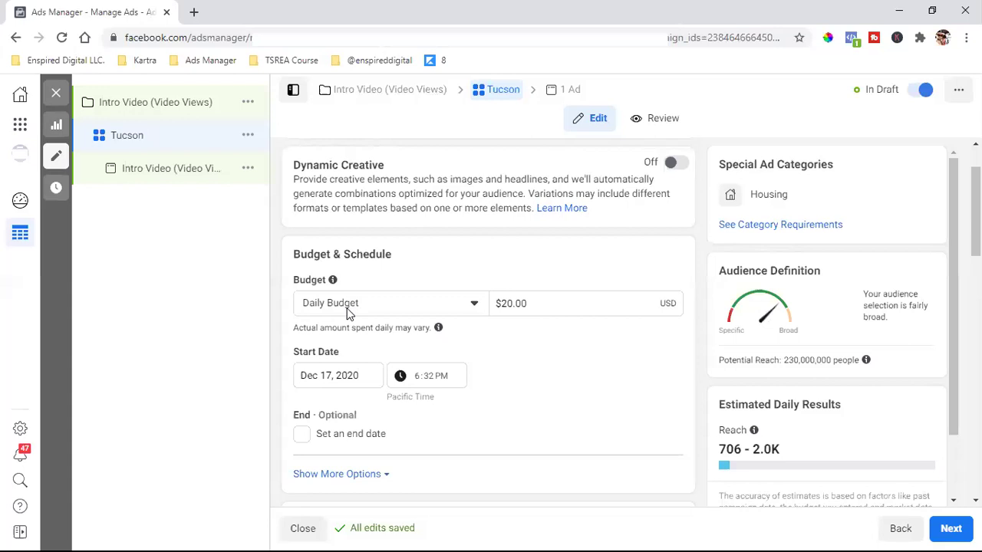
pyautogui.doubleClick(522, 308)
pyautogui.write('5')
pyautogui.click(516, 359)
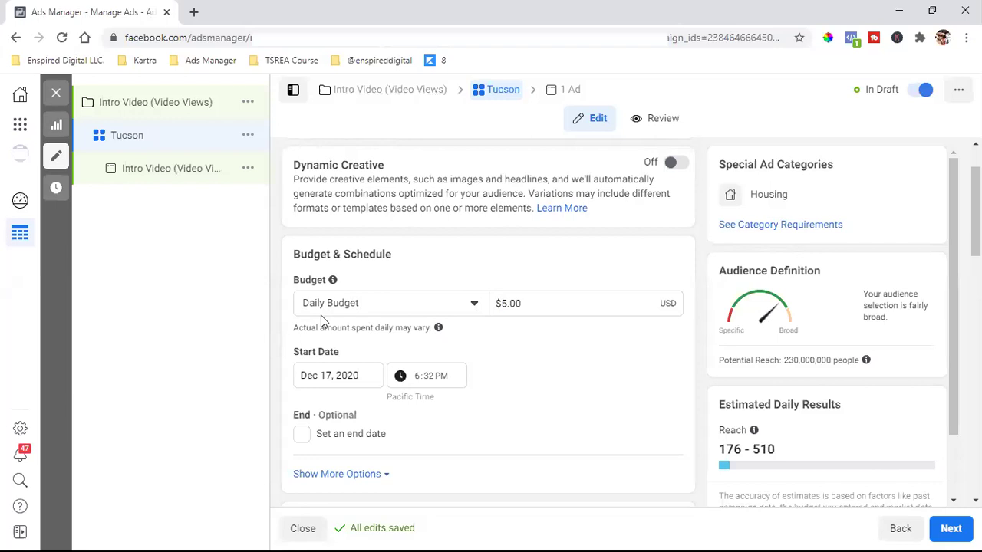
# Step: Switch the ad set's budget type to Lifetime Budget and set the amount to $100.00
pyautogui.click(358, 304)
pyautogui.click(358, 360)
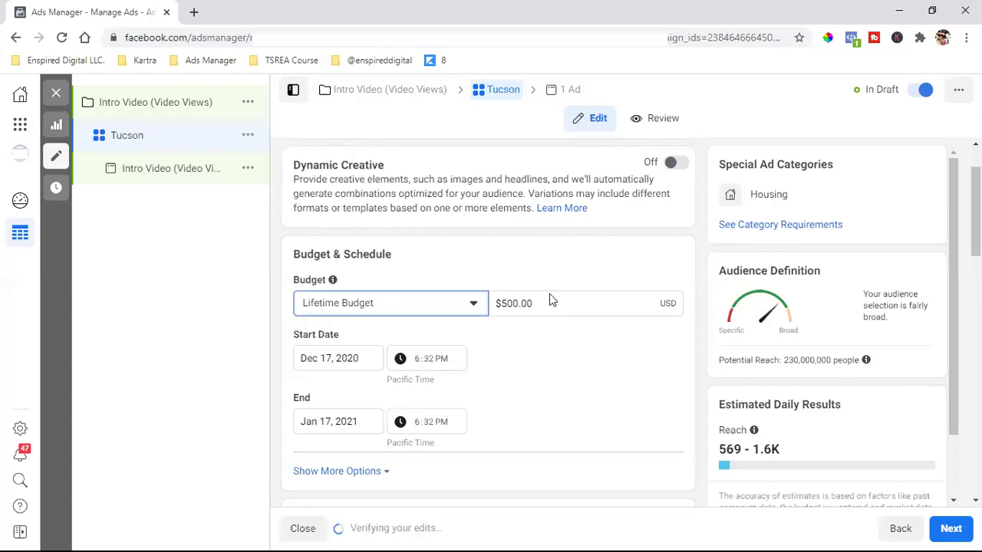
pyautogui.tripleClick(530, 302)
pyautogui.write('100')
pyautogui.click(514, 344)
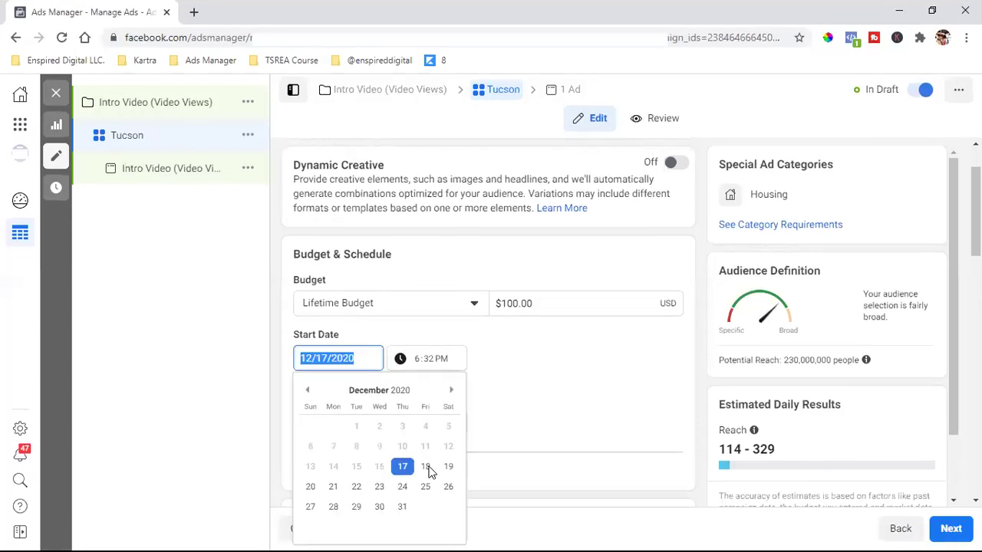
# Step: Schedule the ad set to start on December 18, 2020 at 6:00 AM
pyautogui.click(430, 467)
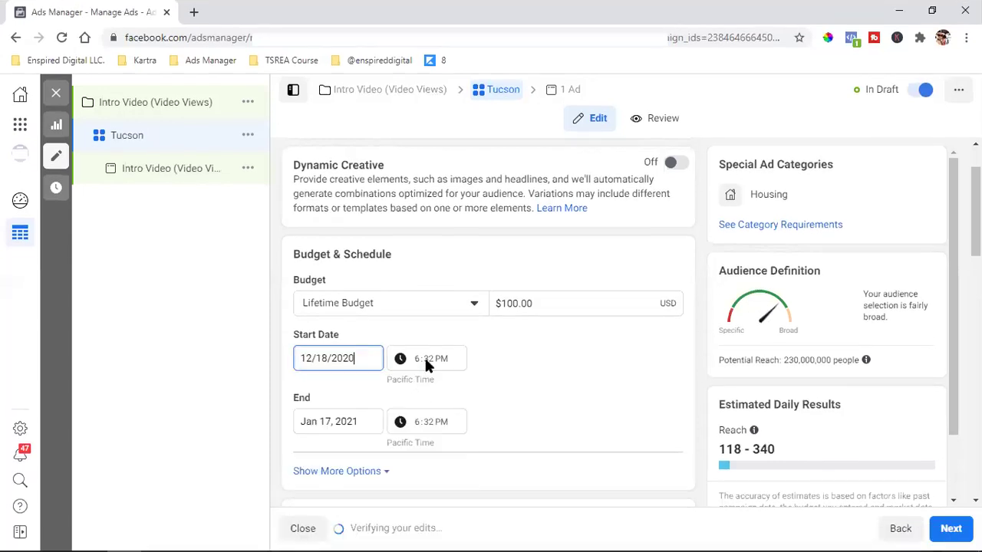
pyautogui.click(430, 366)
pyautogui.write('00a')
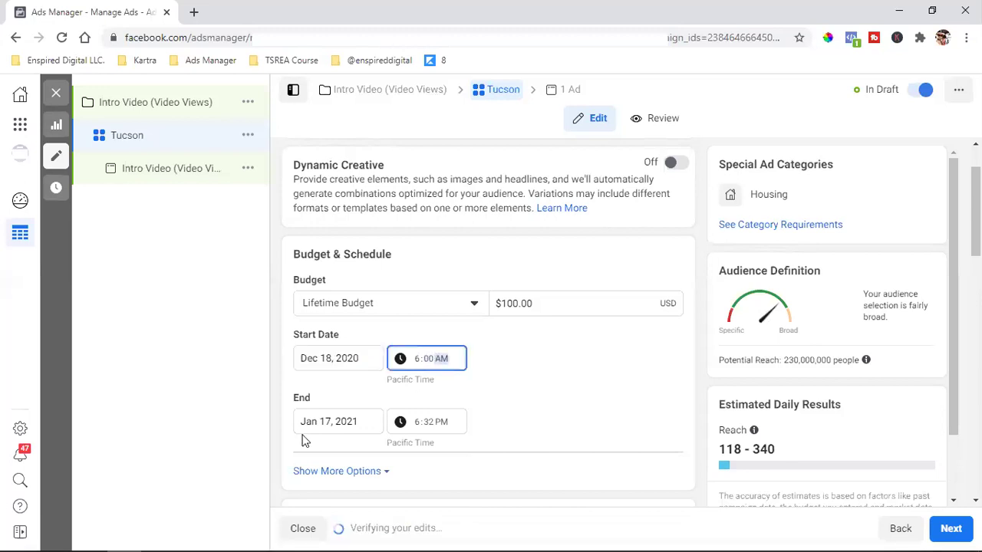
# Step: Schedule the ad set to end on January 8, 2021 at 6:00 AM
pyautogui.click(310, 422)
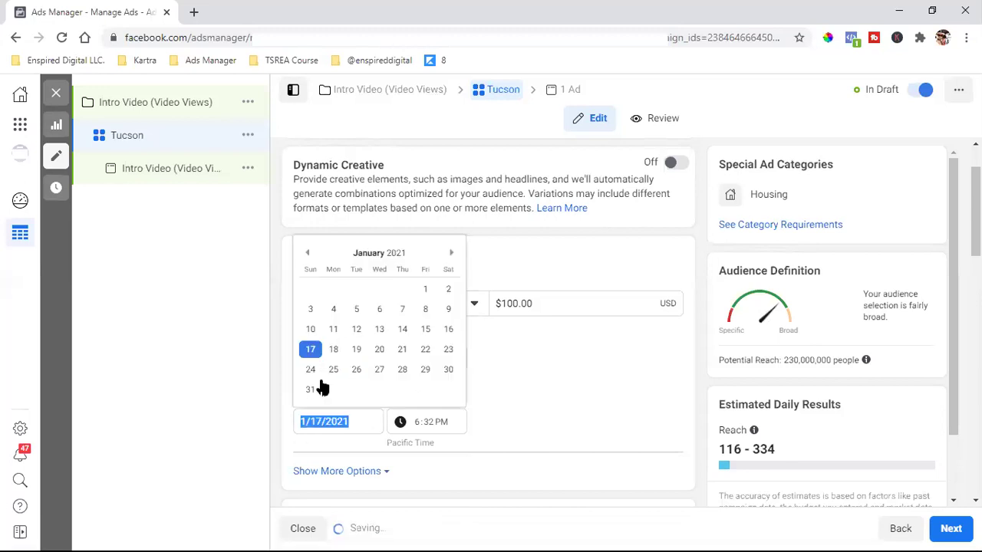
pyautogui.click(426, 309)
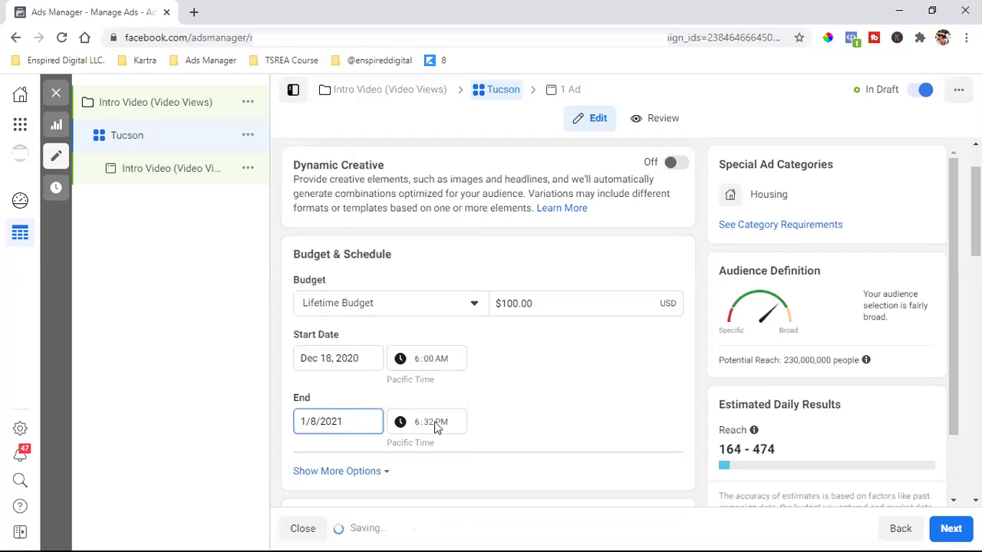
pyautogui.click(436, 427)
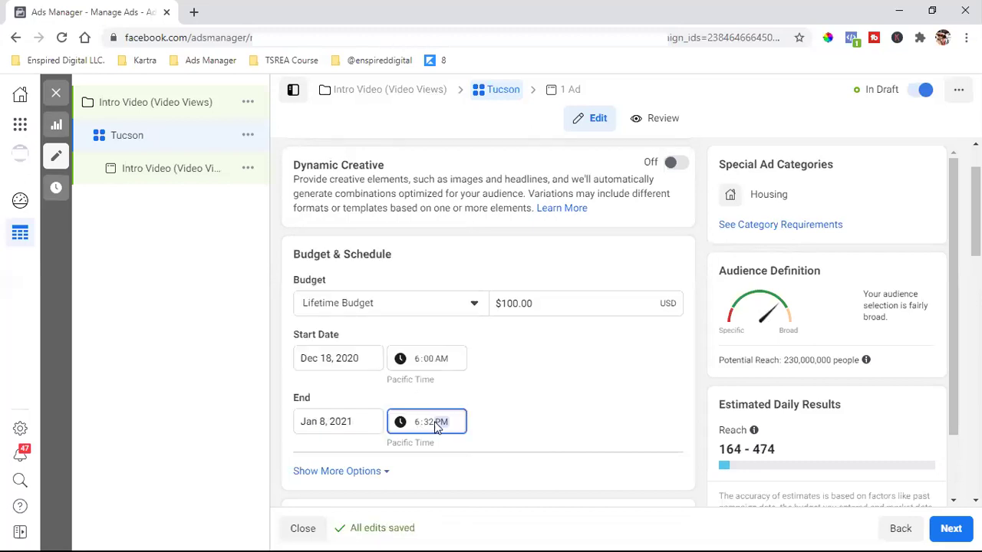
pyautogui.write('a')
pyautogui.click(320, 460)
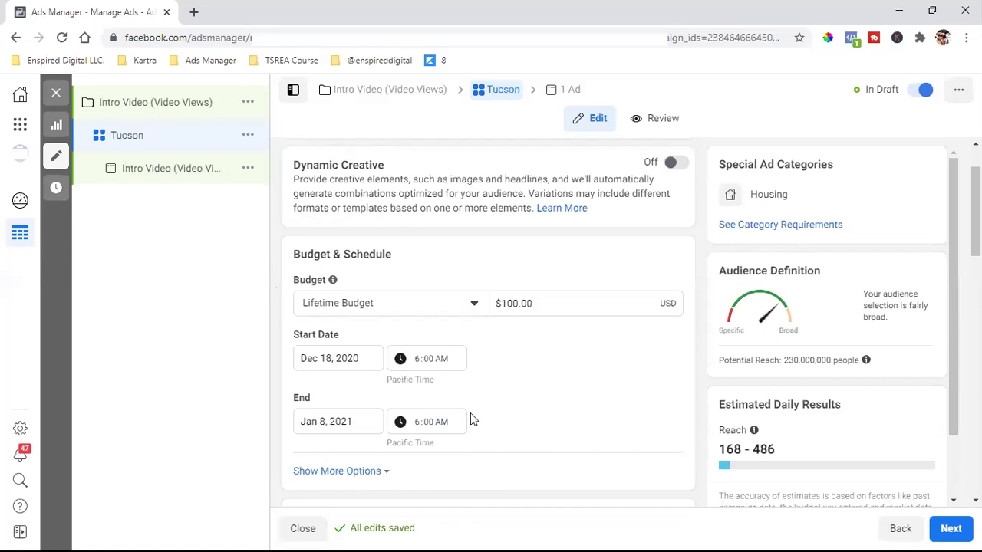
# Step: Examine the existing custom audiences and the option to exclude audiences in the Audience section
pyautogui.scroll(-5, 422, 388)
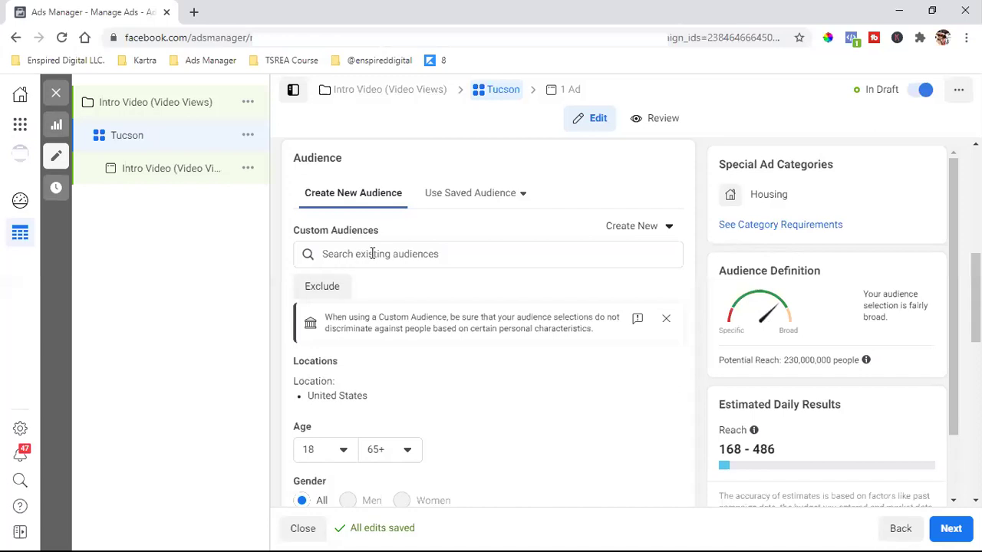
pyautogui.click(372, 254)
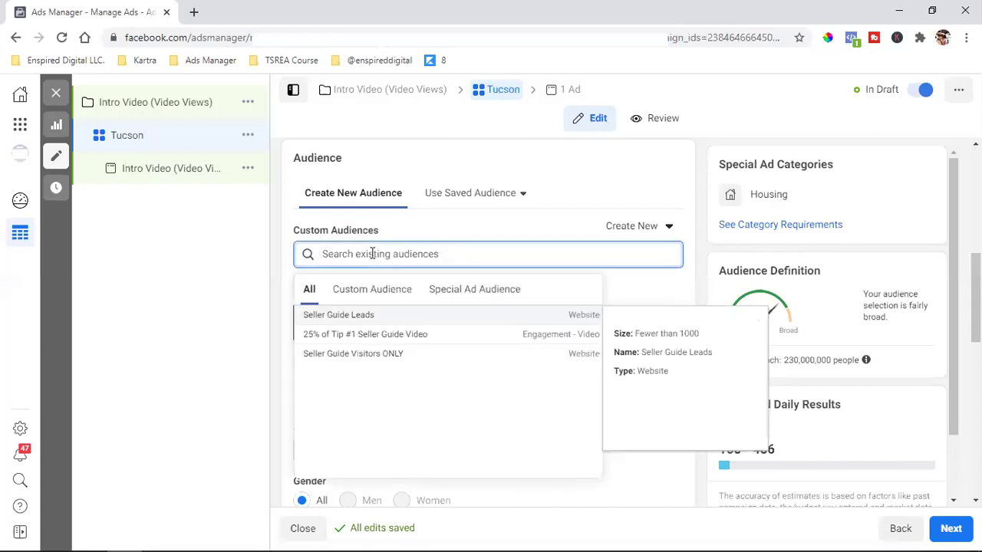
pyautogui.click(333, 295)
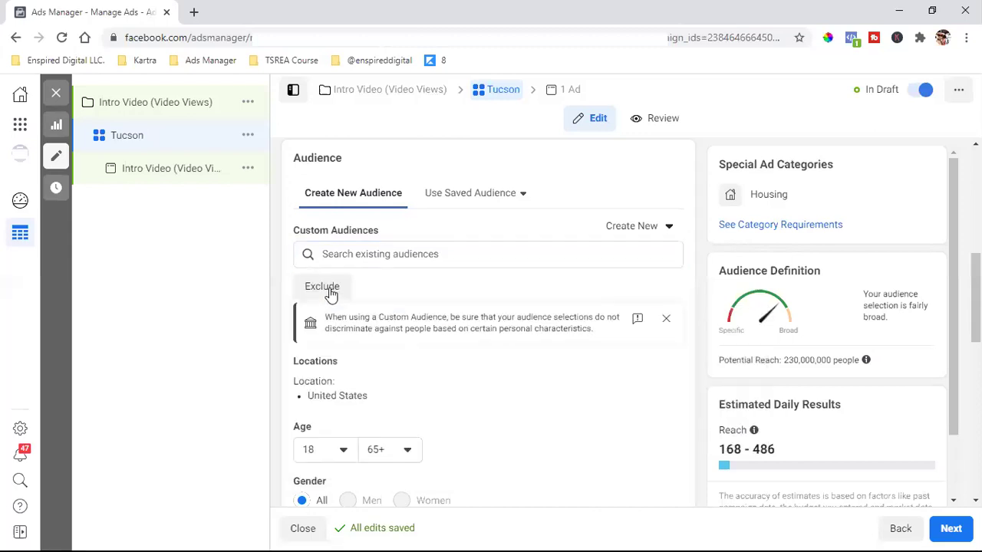
pyautogui.click(332, 296)
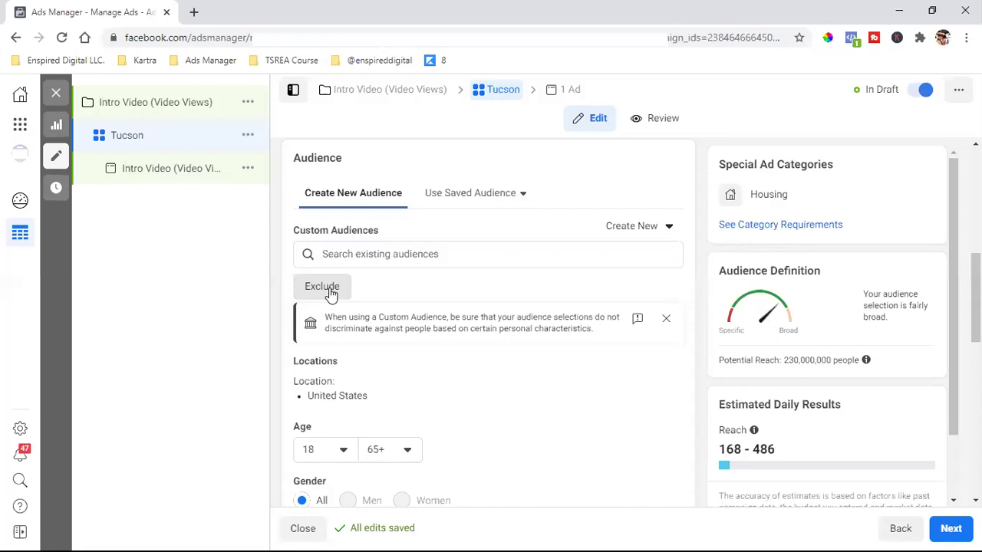
pyautogui.click(309, 290)
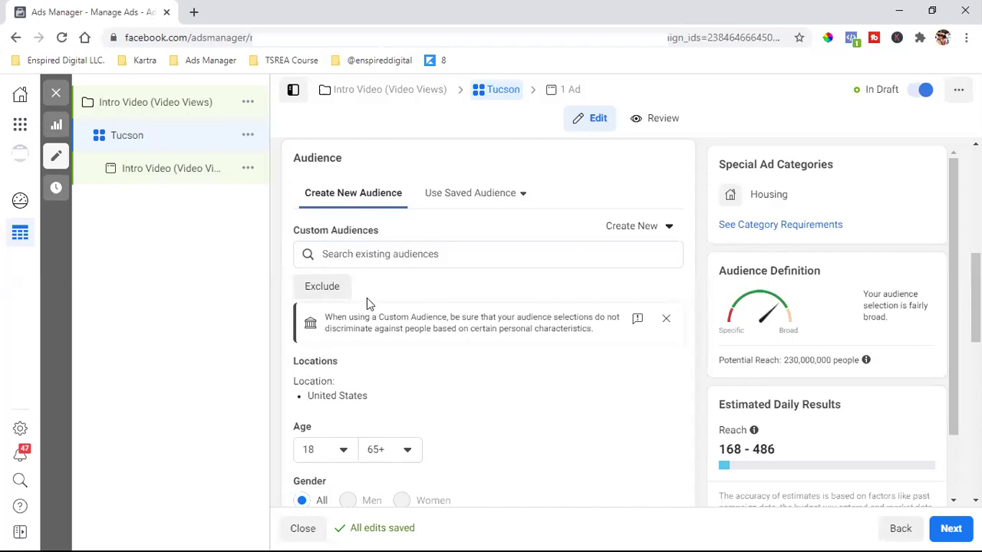
# Step: Replace the United States audience location with Tucson, Arizona
pyautogui.click(667, 369)
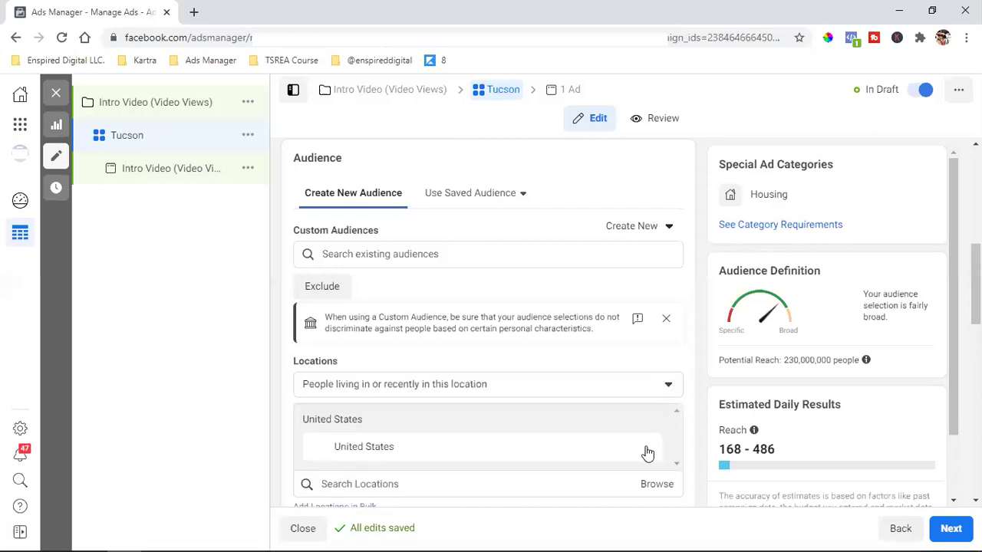
pyautogui.moveTo(454, 453)
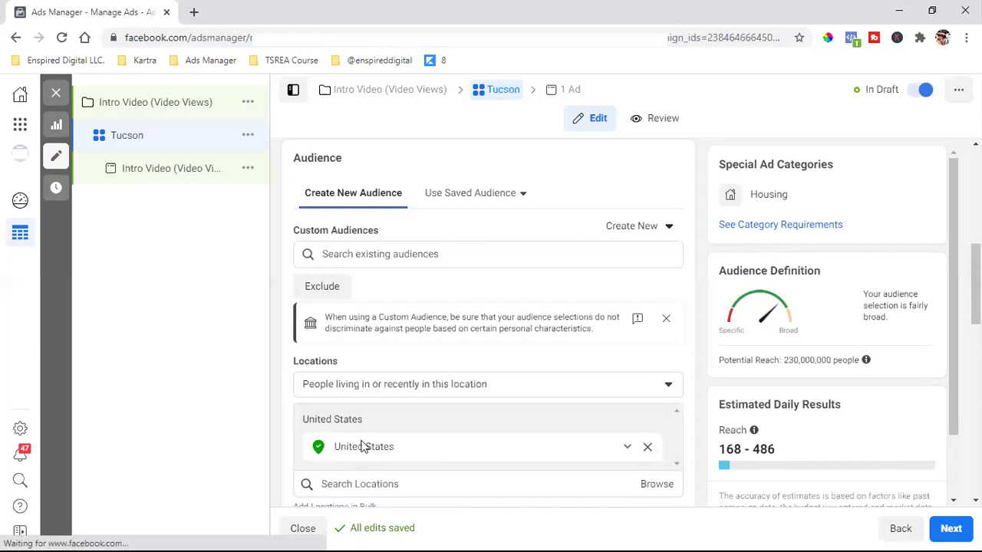
pyautogui.click(367, 470)
pyautogui.press('BackSpace')
pyautogui.write('t')
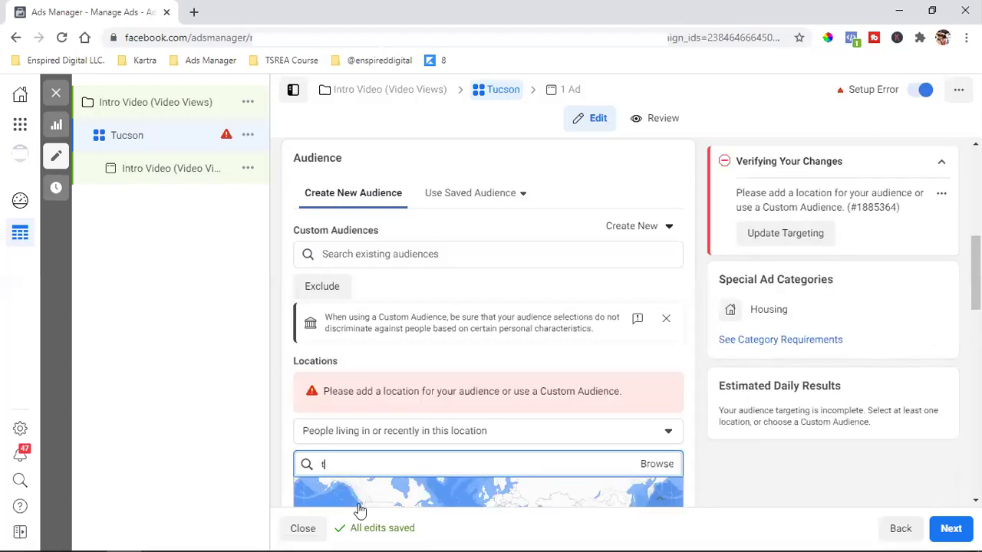
pyautogui.write('ucson')
pyautogui.click(369, 495)
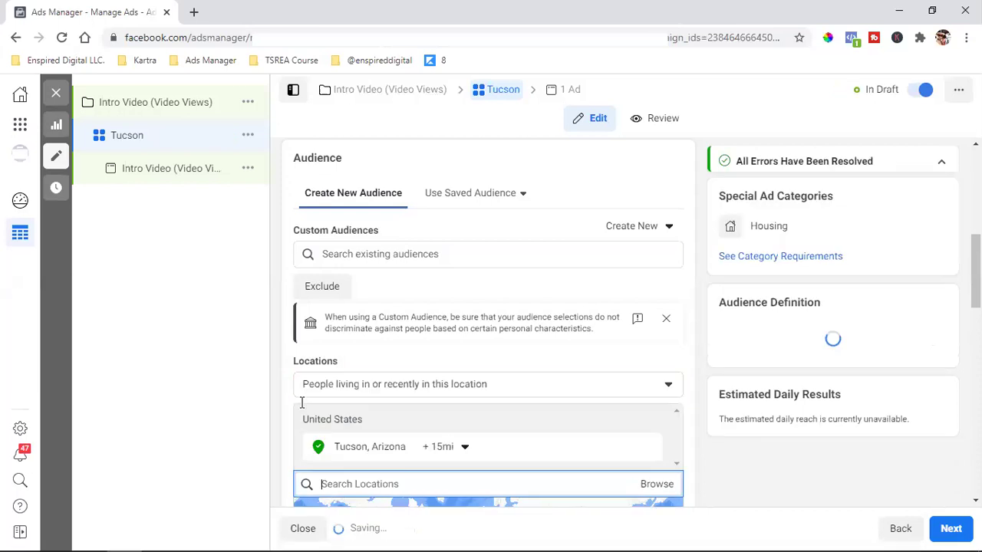
# Step: Set the radius around Tucson to 50 miles and target only people living in this location
pyautogui.click(457, 454)
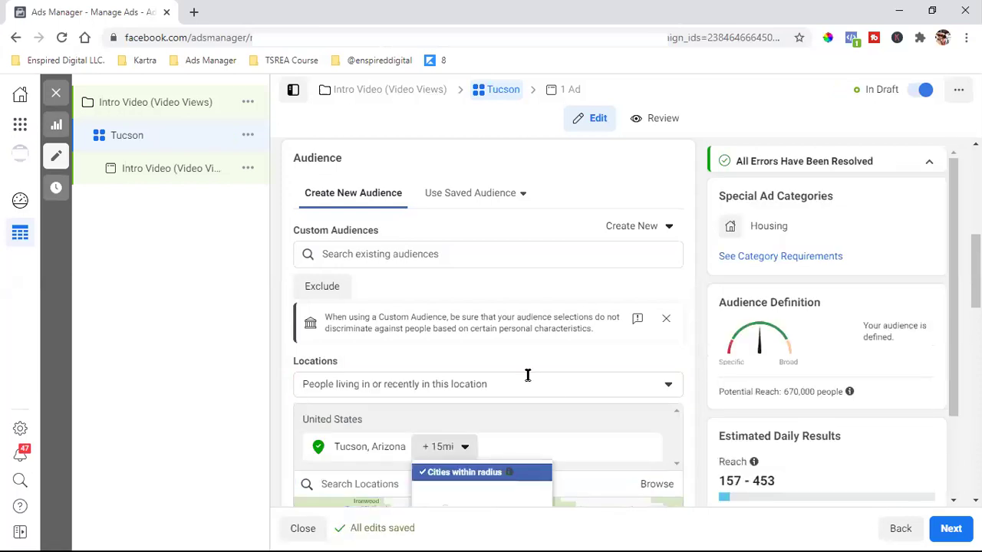
pyautogui.scroll(-2, 528, 375)
pyautogui.write('50')
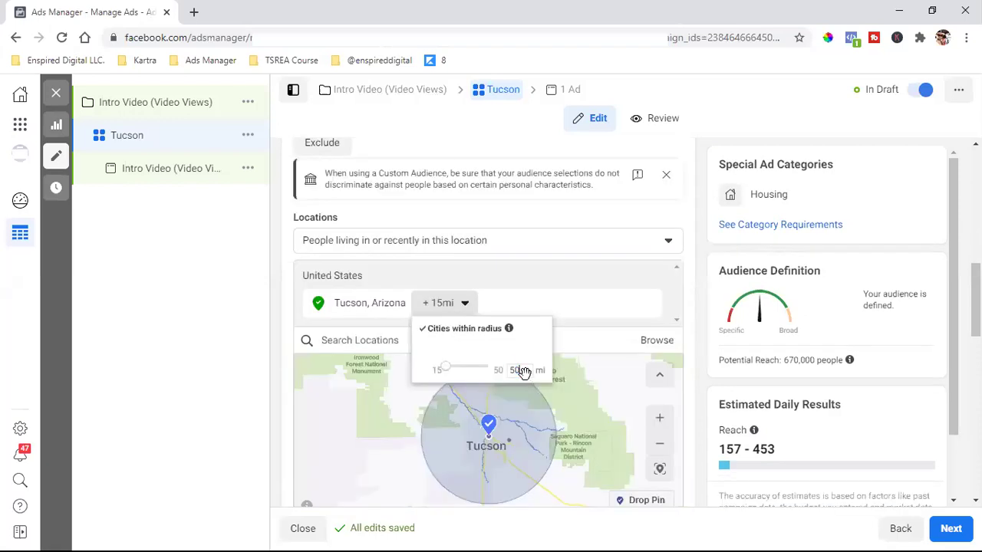
pyautogui.click(367, 380)
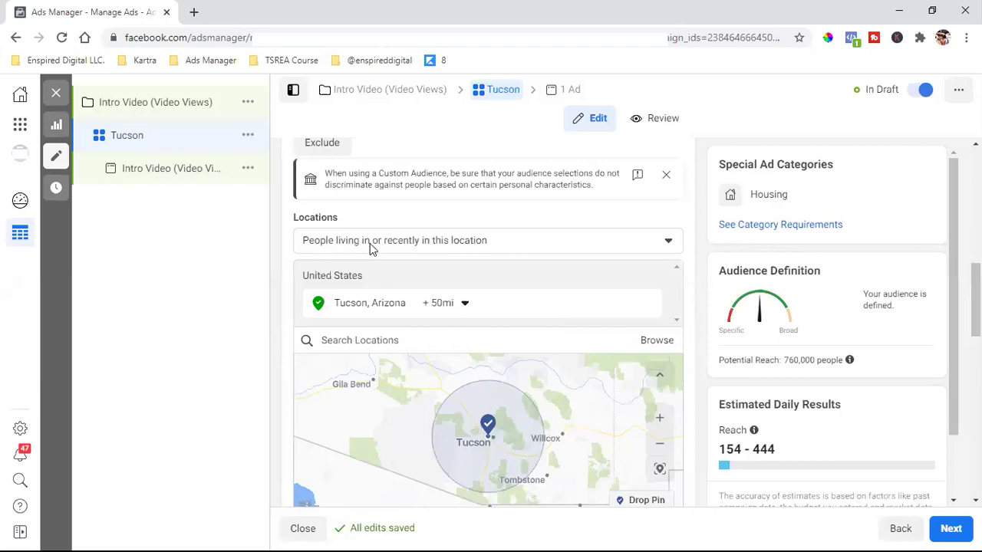
pyautogui.click(528, 241)
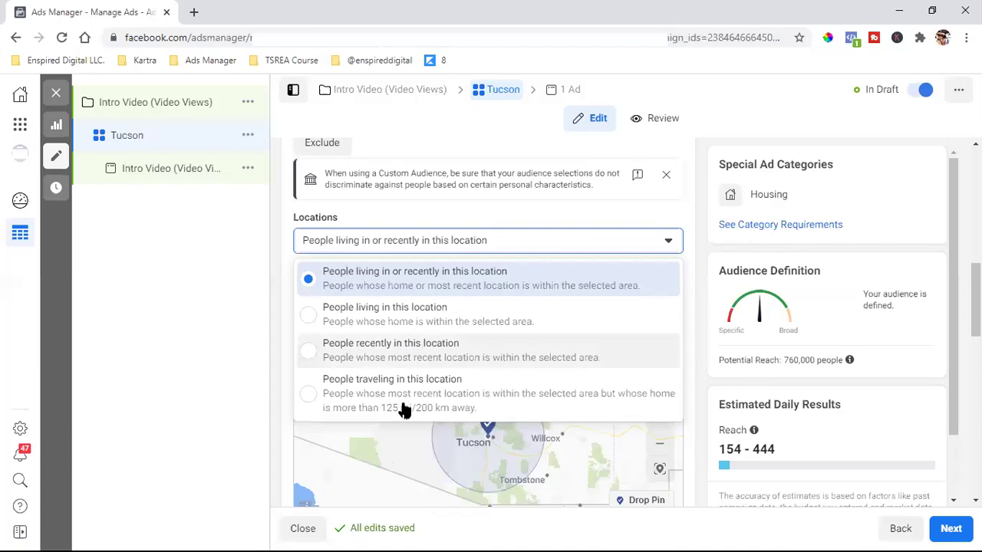
pyautogui.click(398, 313)
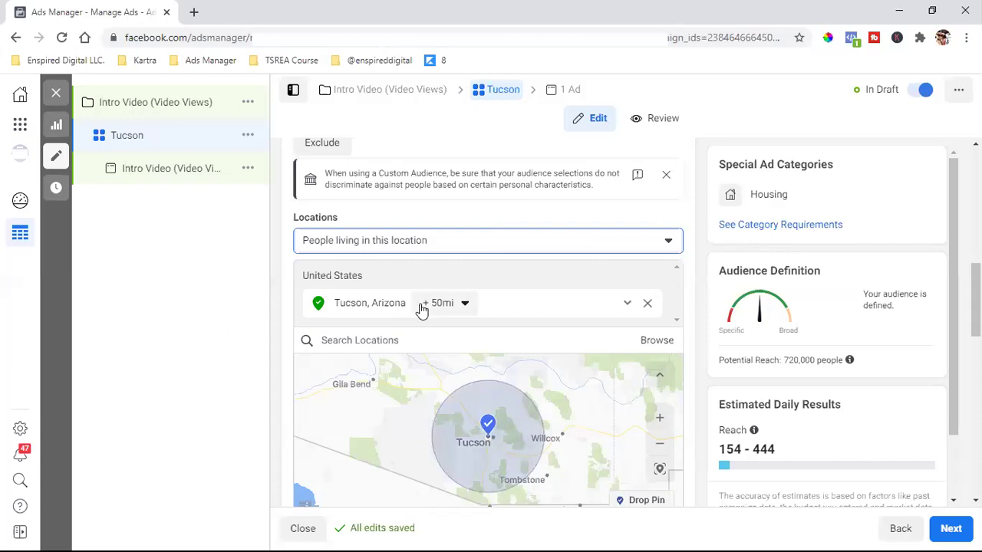
# Step: Review the age and gender settings for the audience and open Detailed Targeting for editing
pyautogui.scroll(-3, 288, 342)
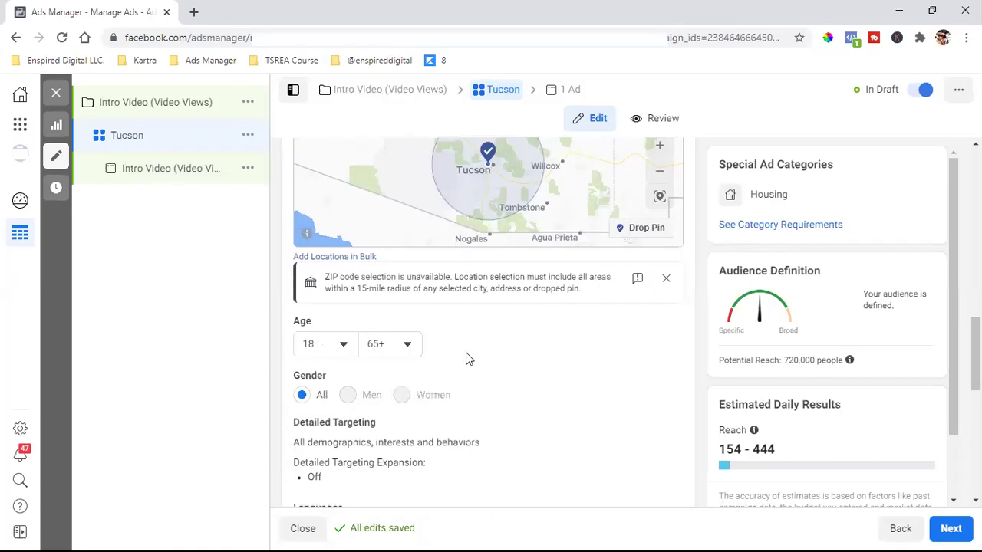
pyautogui.scroll(-1, 468, 359)
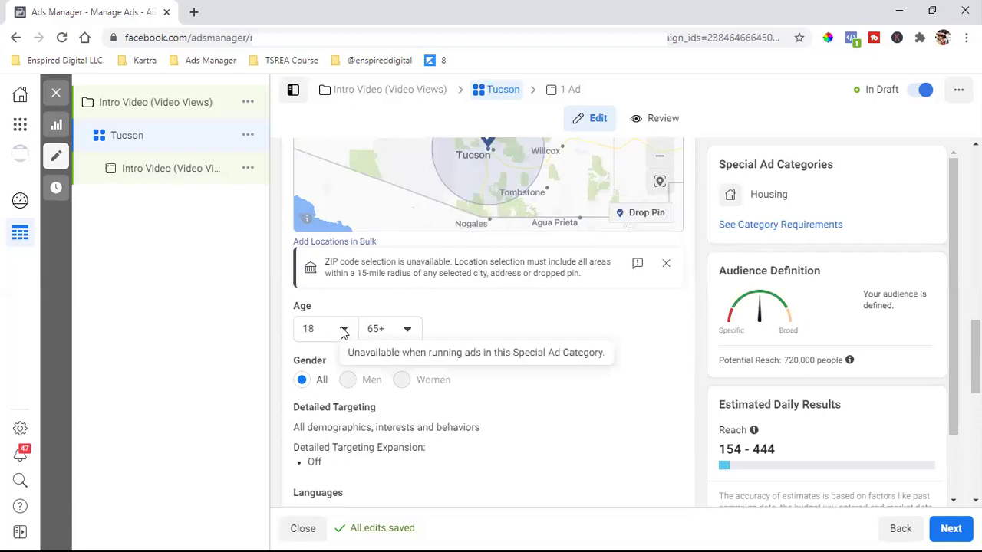
pyautogui.scroll(-1, 651, 345)
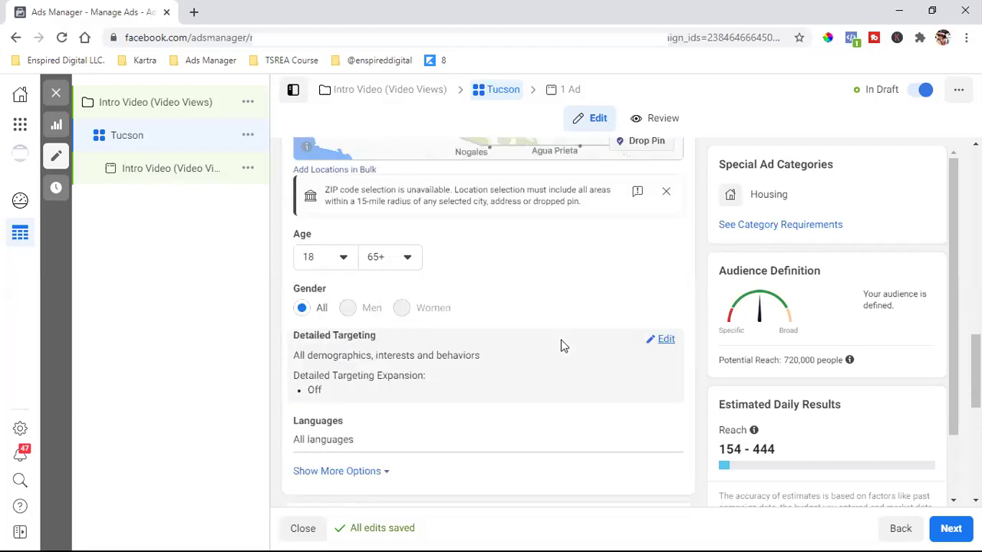
pyautogui.moveTo(671, 348)
pyautogui.click(667, 342)
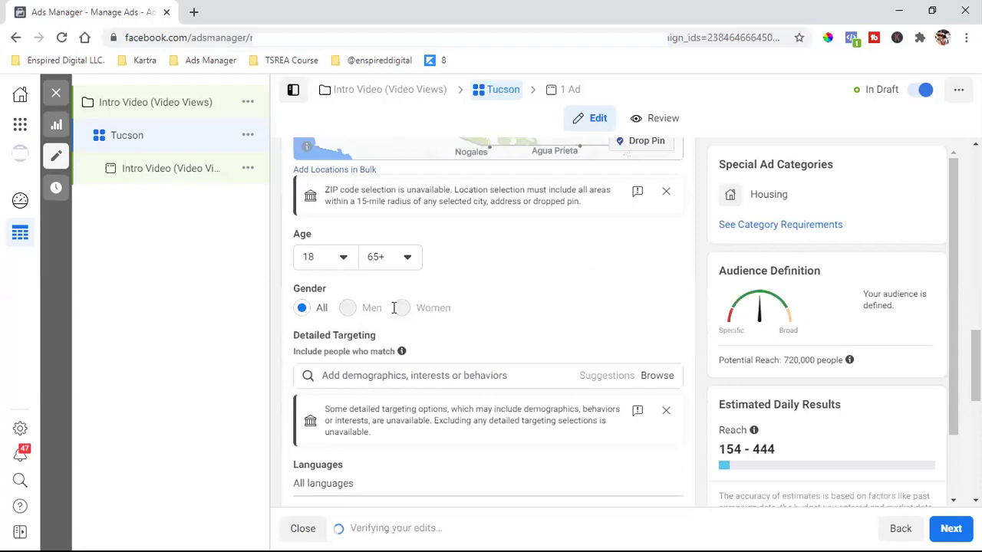
# Step: Examine the audience's potential reach and the estimated daily reach for the ad set
pyautogui.scroll(-2, 394, 307)
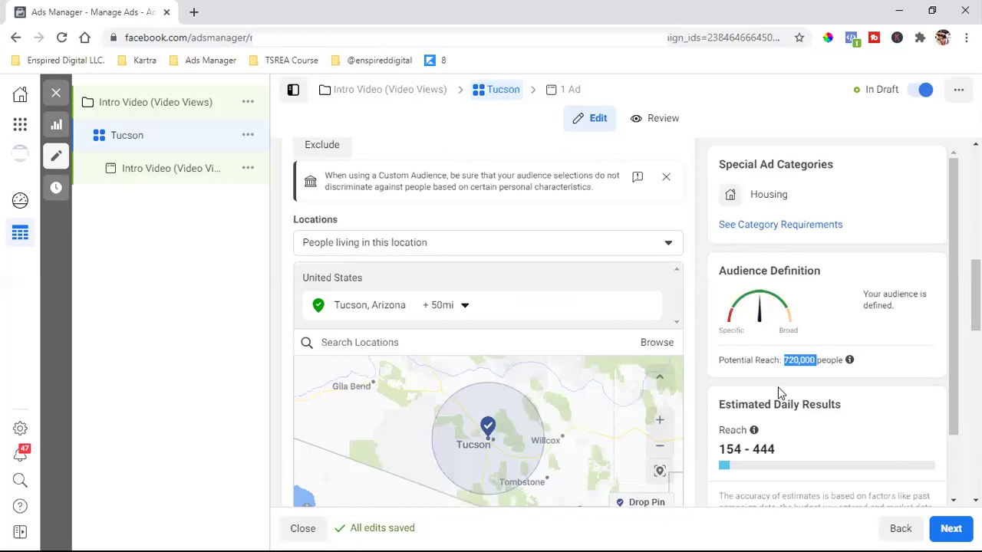
pyautogui.scroll(-3, 779, 393)
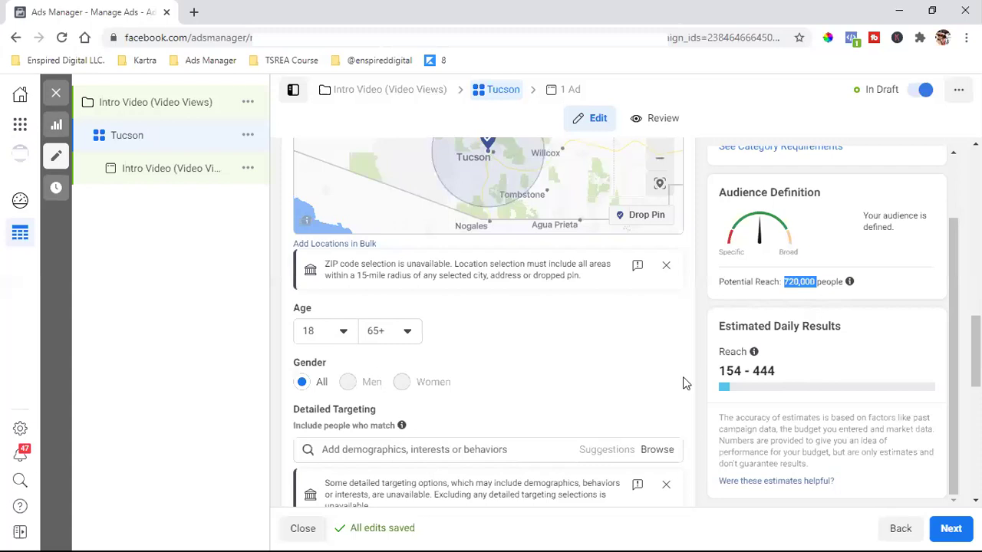
pyautogui.tripleClick(749, 370)
pyautogui.click(769, 371)
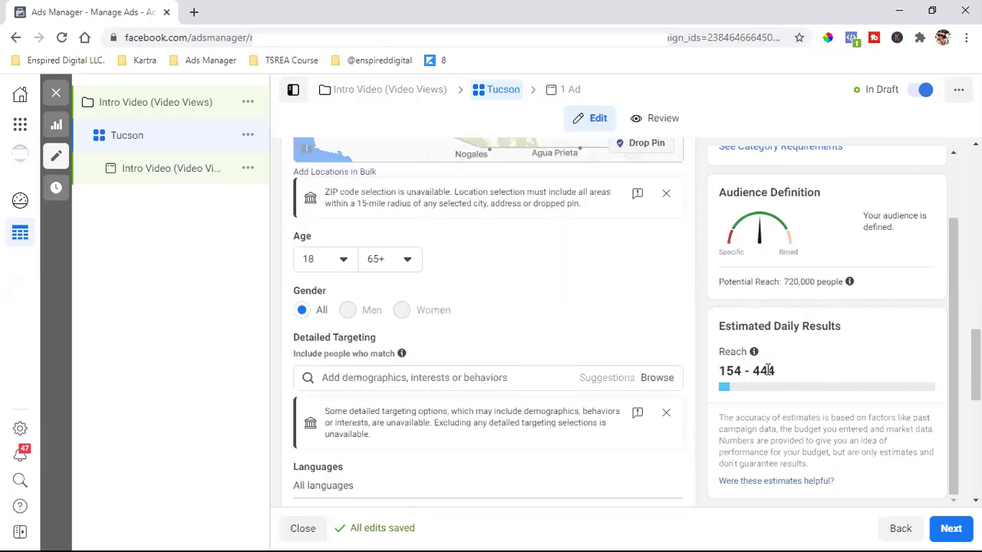
pyautogui.tripleClick(768, 370)
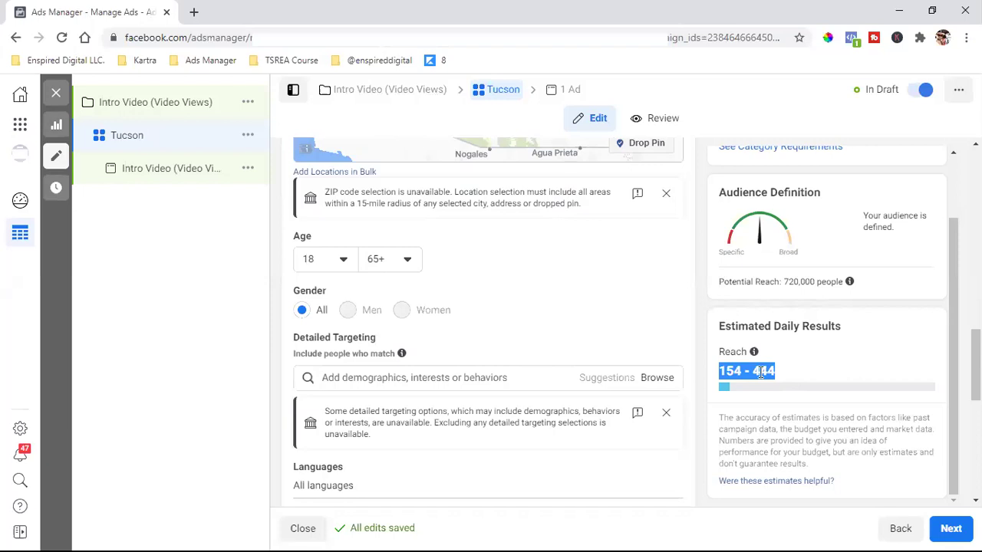
pyautogui.click(762, 372)
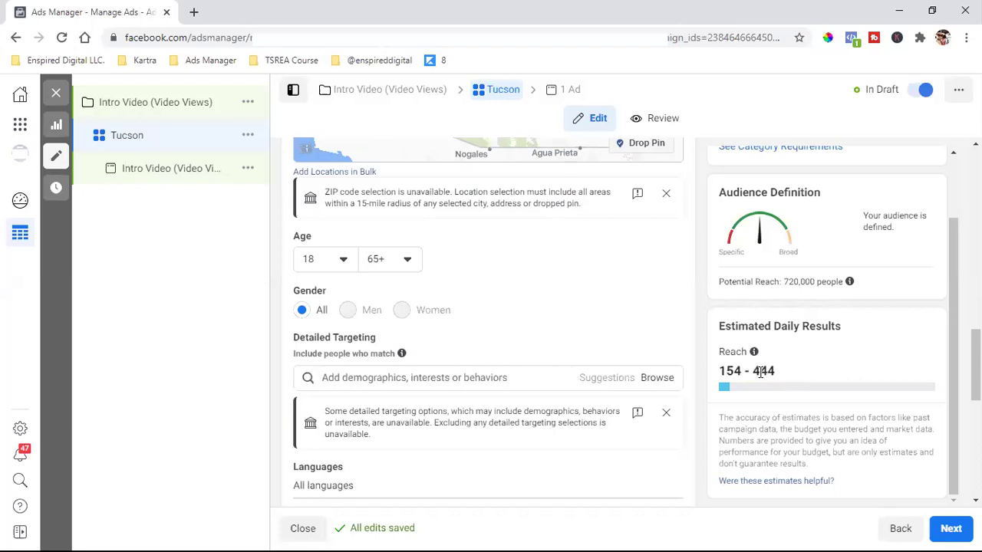
pyautogui.doubleClick(761, 372)
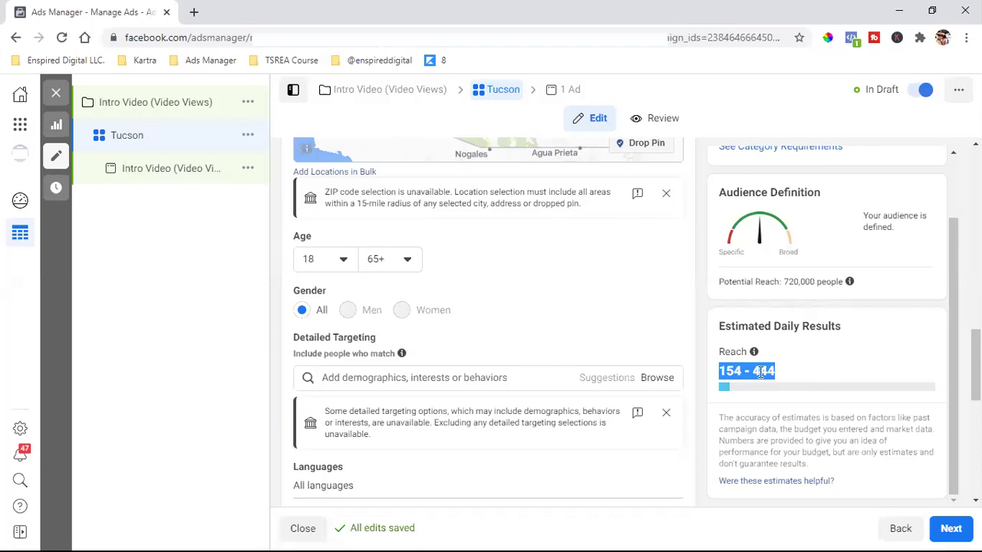
pyautogui.click(796, 370)
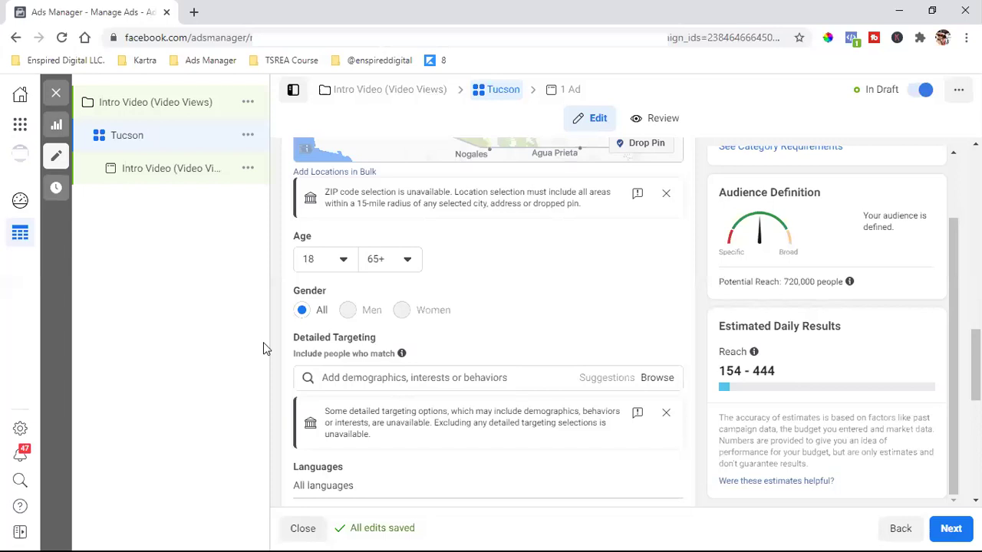
# Step: Restrict the Tucson ad set's audience language to English (All)
pyautogui.scroll(-2, 653, 329)
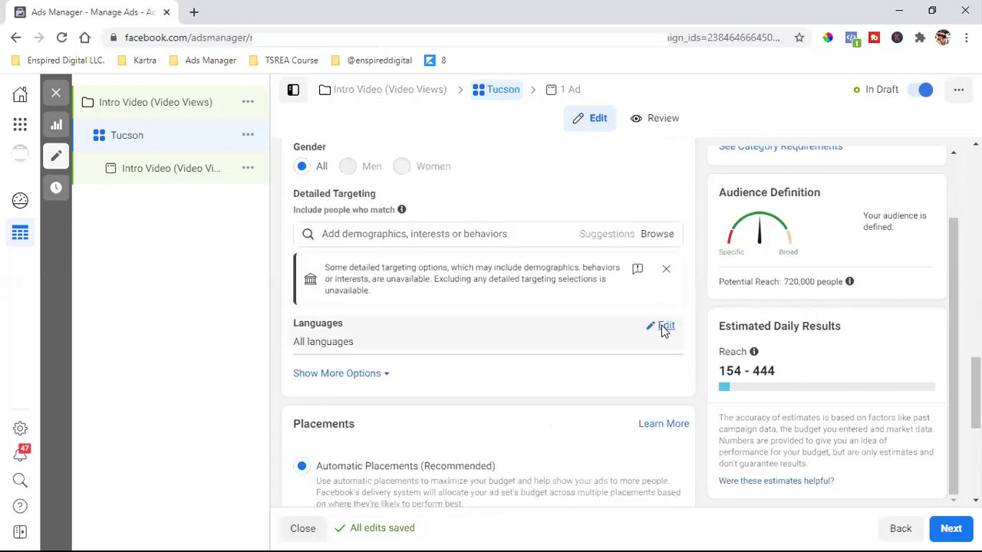
pyautogui.click(664, 327)
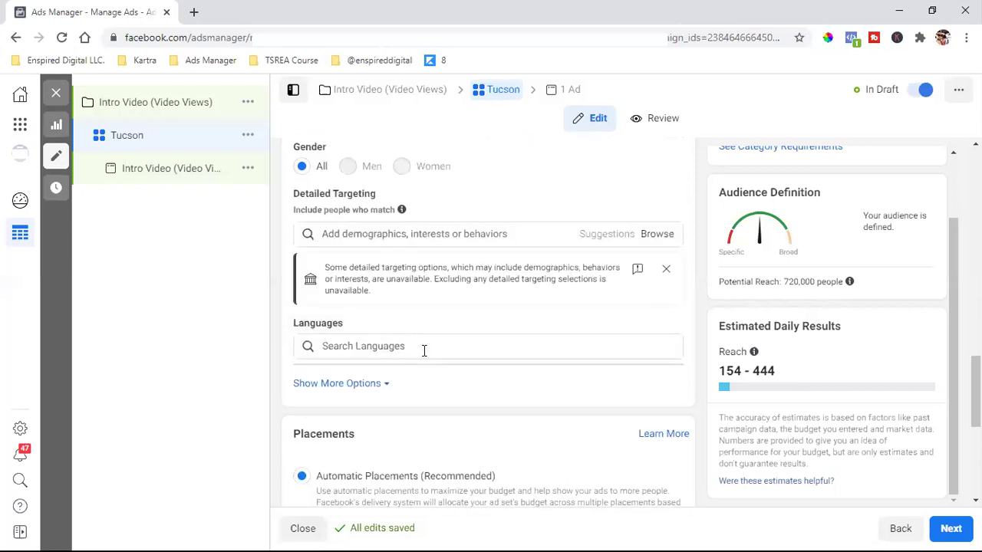
pyautogui.click(424, 350)
pyautogui.write('eng')
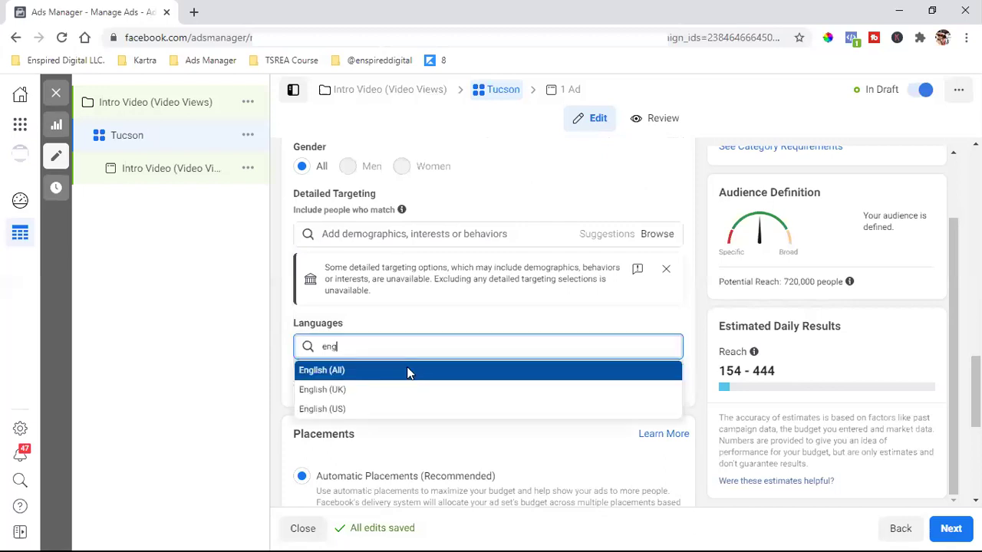
pyautogui.click(407, 372)
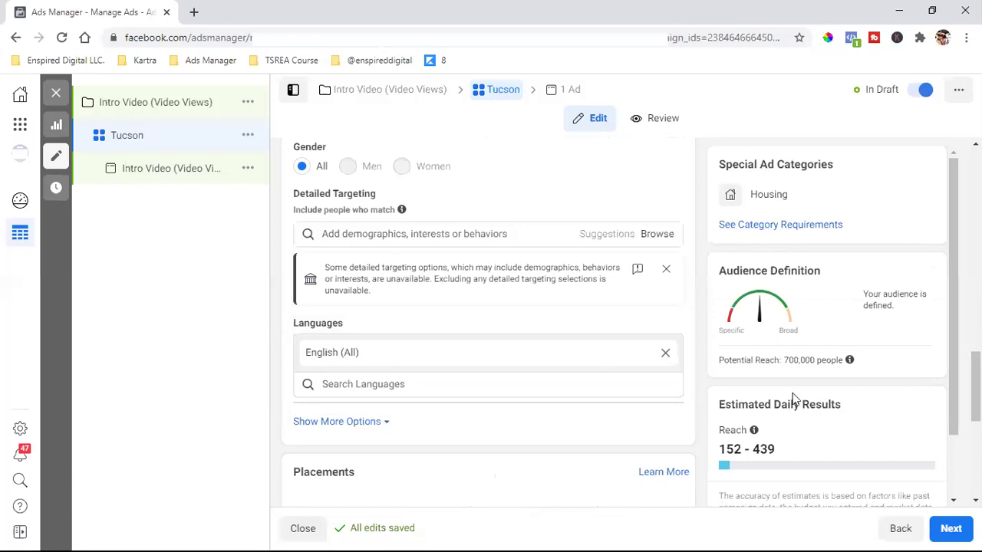
# Step: Check the audience's potential reach and estimated daily reach, and look over the ad set's placement options
pyautogui.moveTo(783, 361); pyautogui.dragTo(807, 364)
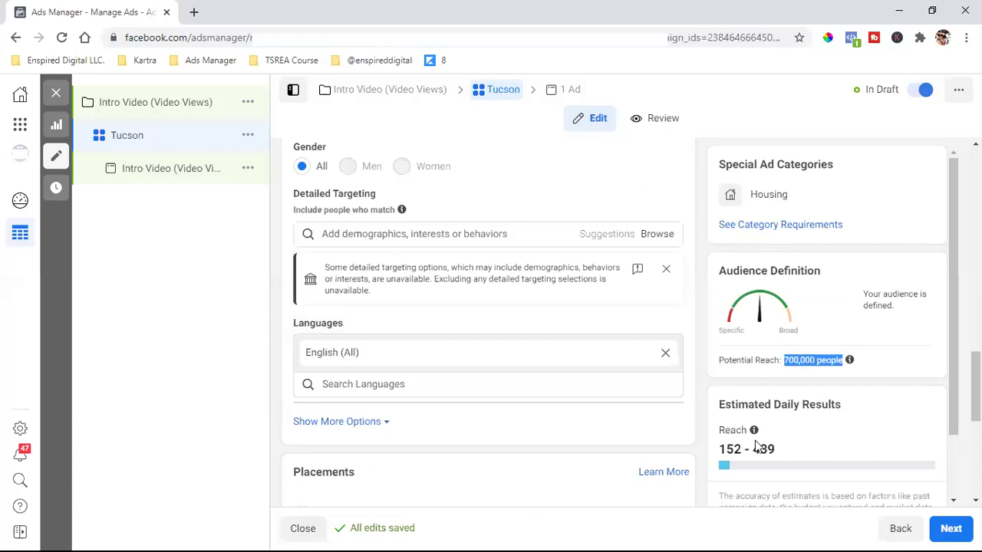
pyautogui.doubleClick(789, 360)
pyautogui.scroll(-3, 314, 304)
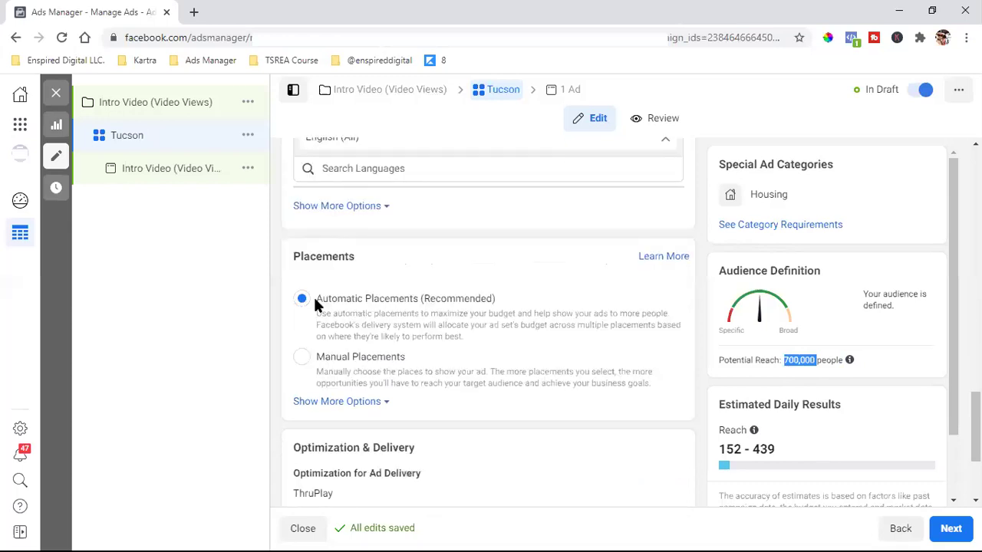
pyautogui.scroll(-2, 524, 476)
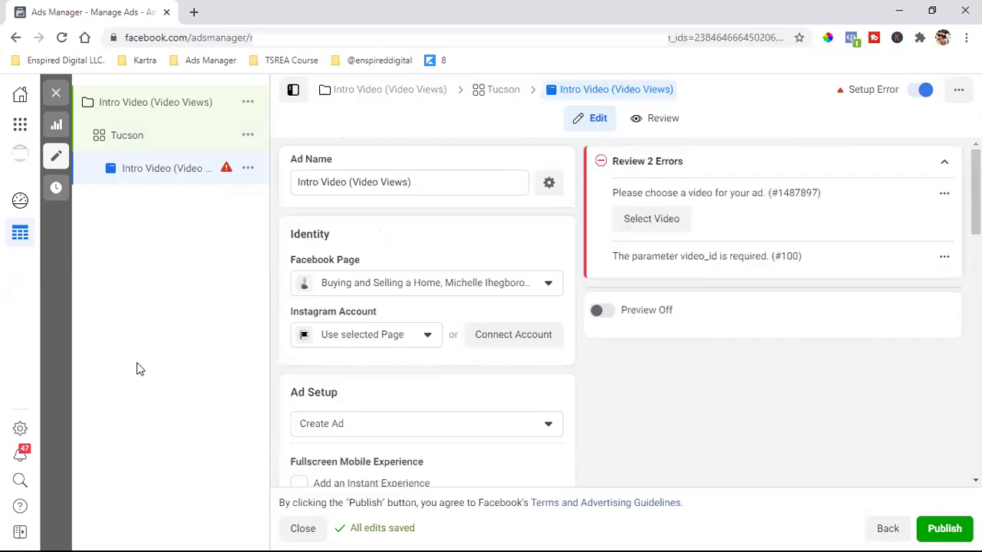
# Step: Open the Intro Video (Video Views) ad and set its Instagram account to realestatebuyingselling
pyautogui.doubleClick(338, 184)
pyautogui.click(356, 340)
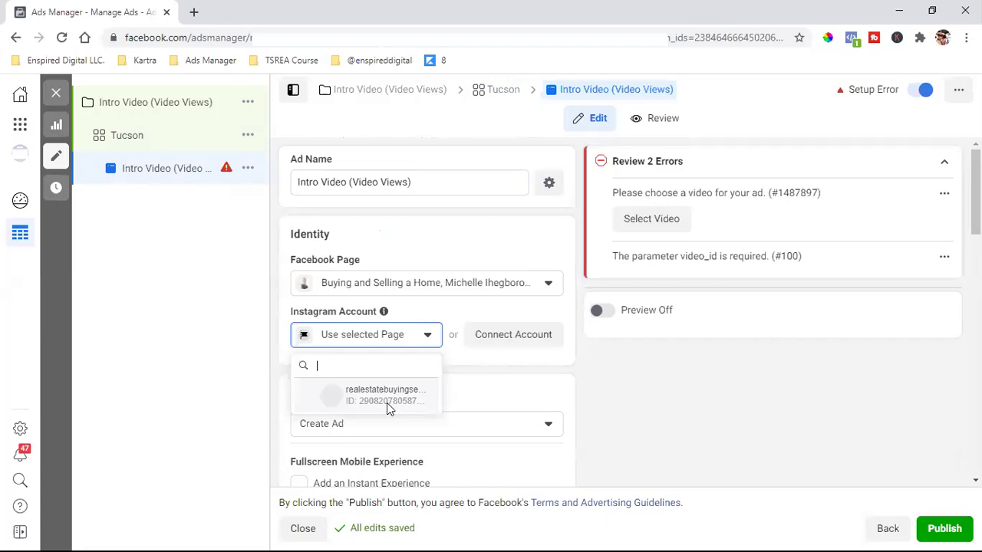
pyautogui.click(386, 399)
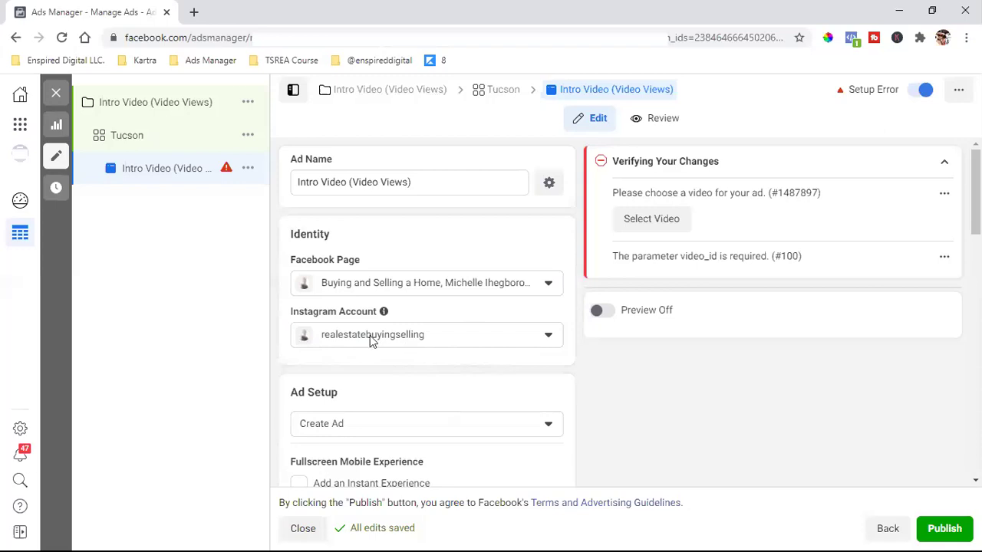
# Step: Return to the Tucson ad set, switch it to Manual Placements, and exclude the Messenger, Instagram and Audience Network platforms
pyautogui.click(151, 146)
pyautogui.scroll(-5, 479, 308)
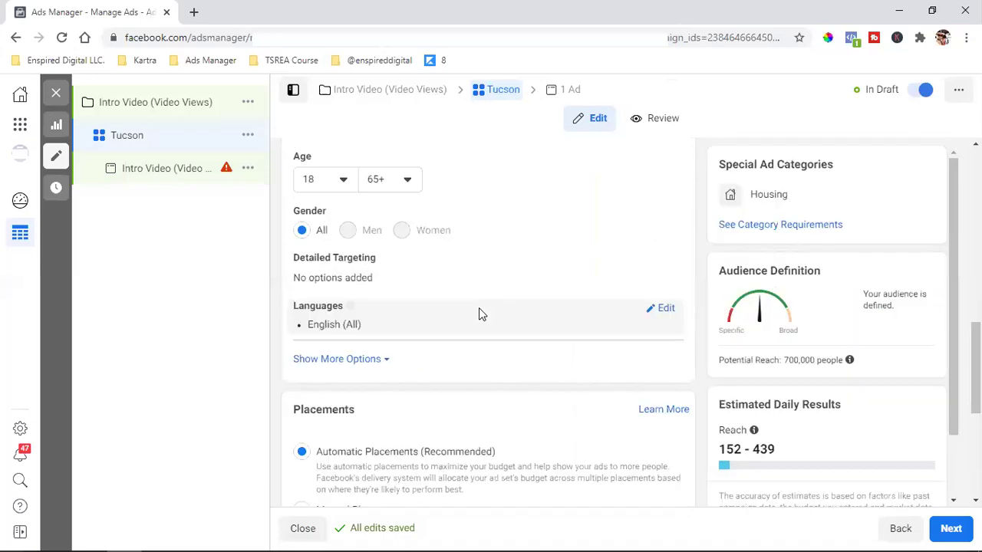
pyautogui.scroll(-2, 414, 301)
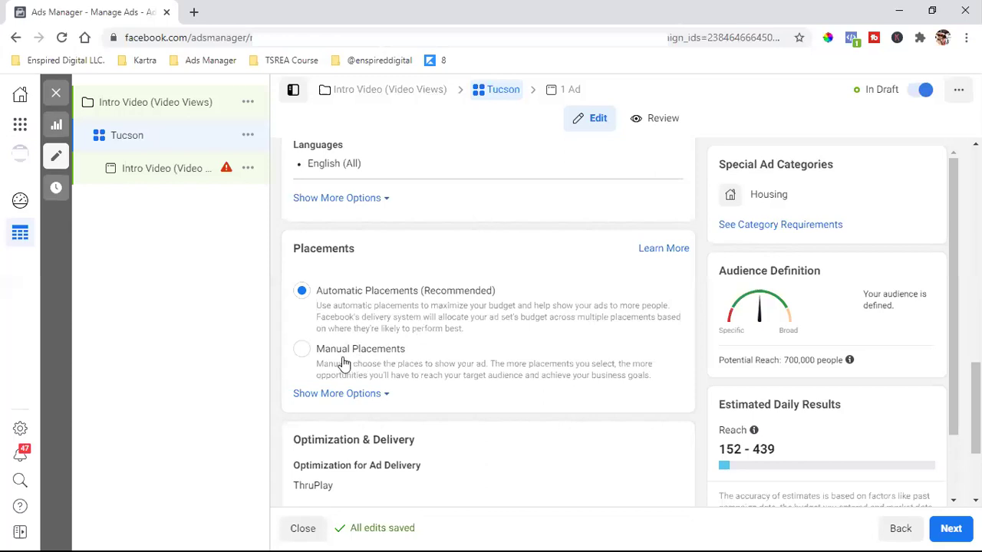
pyautogui.click(664, 372)
pyautogui.scroll(-3, 664, 372)
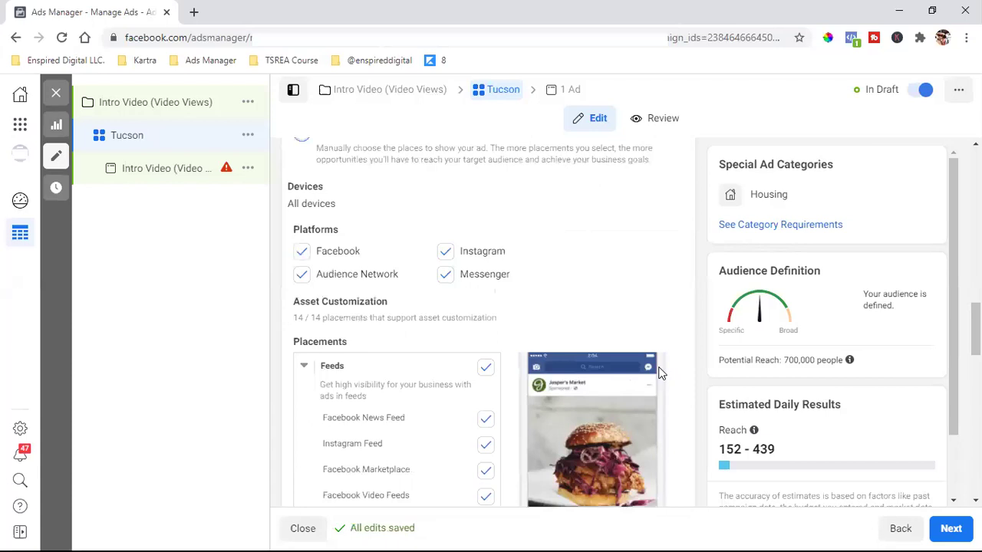
pyautogui.click(445, 274)
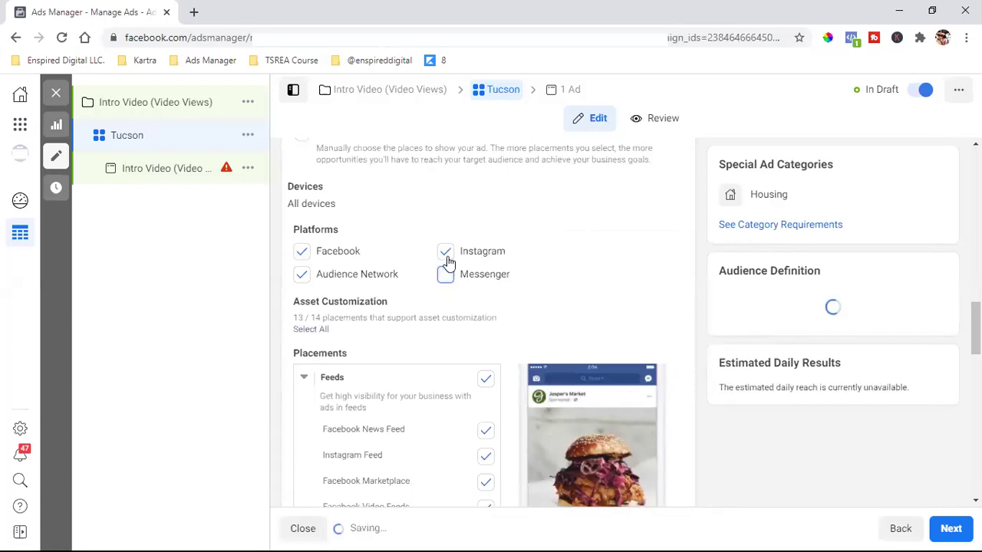
pyautogui.click(303, 278)
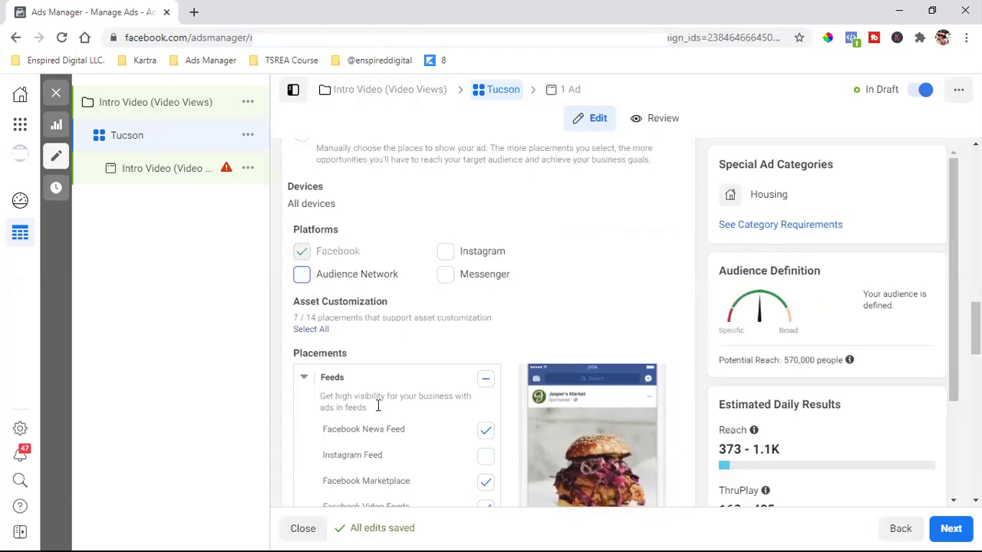
# Step: Remove Facebook Marketplace and Facebook Video Feeds from the Feeds placements, keeping Facebook News Feed
pyautogui.scroll(-1, 376, 407)
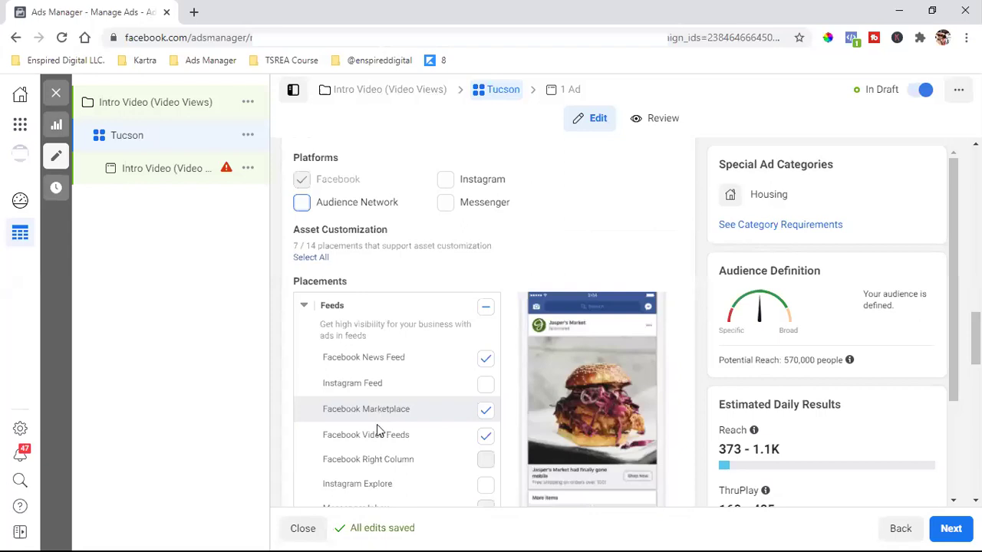
pyautogui.scroll(-1, 377, 427)
pyautogui.scroll(-1, 377, 431)
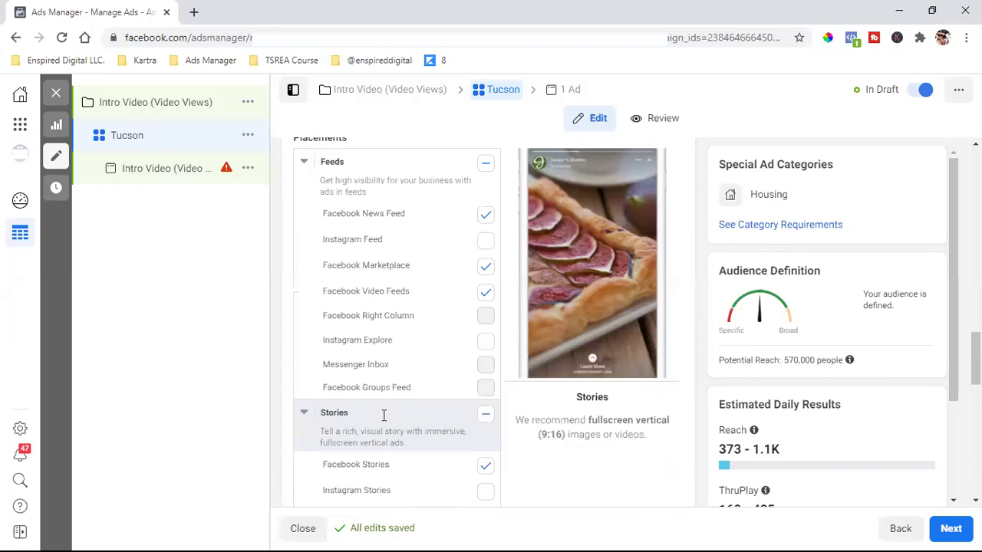
pyautogui.scroll(-2, 384, 434)
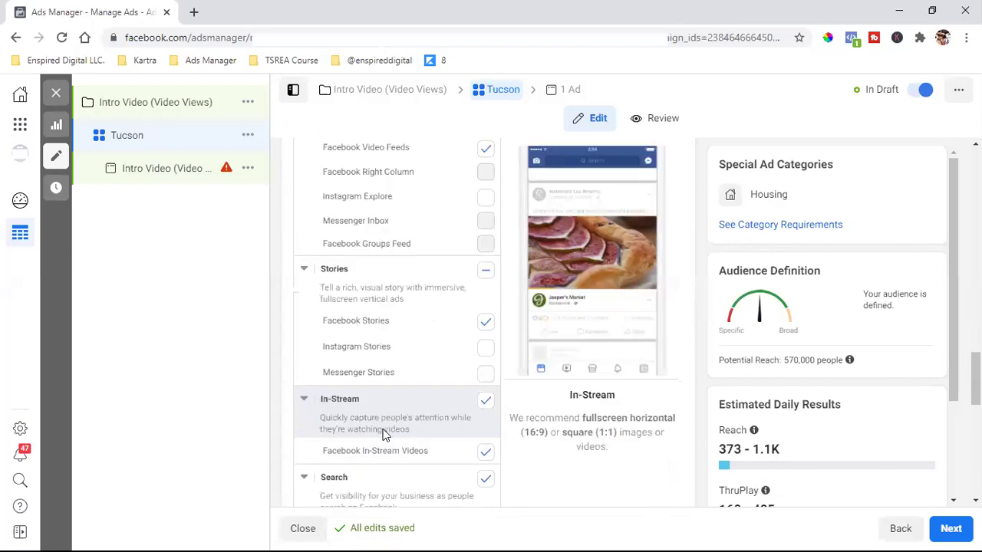
pyautogui.scroll(2, 352, 270)
pyautogui.scroll(3, 595, 312)
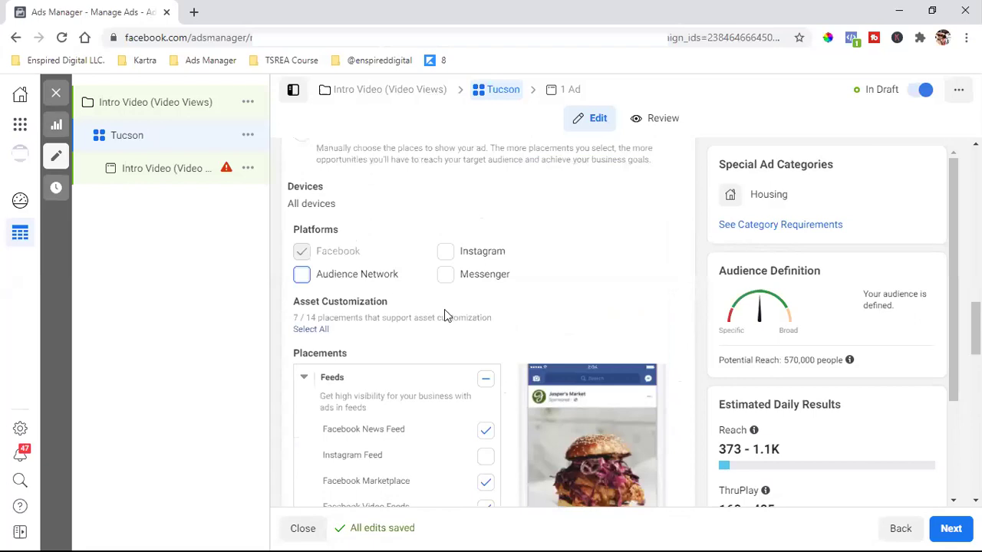
pyautogui.scroll(-2, 445, 316)
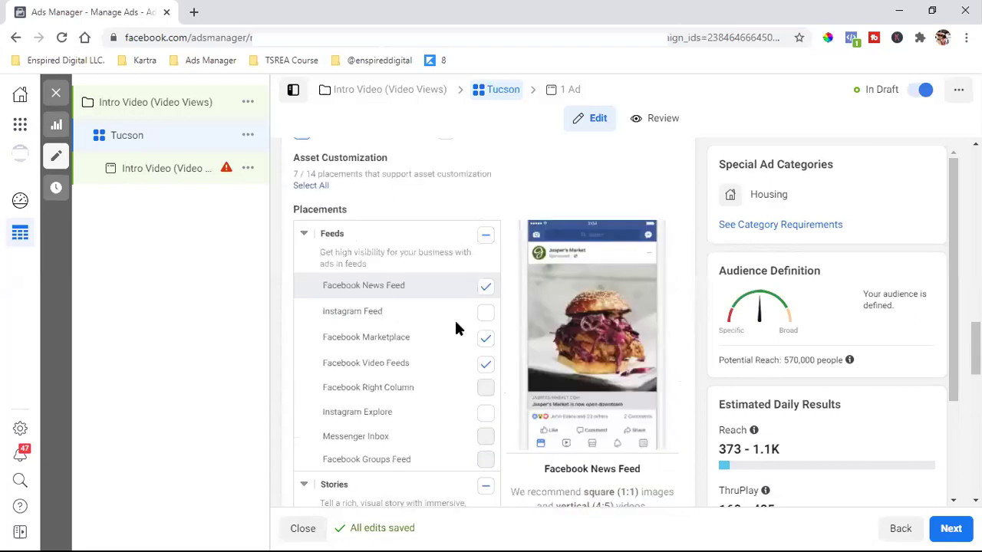
pyautogui.click(484, 365)
pyautogui.scroll(-1, 485, 372)
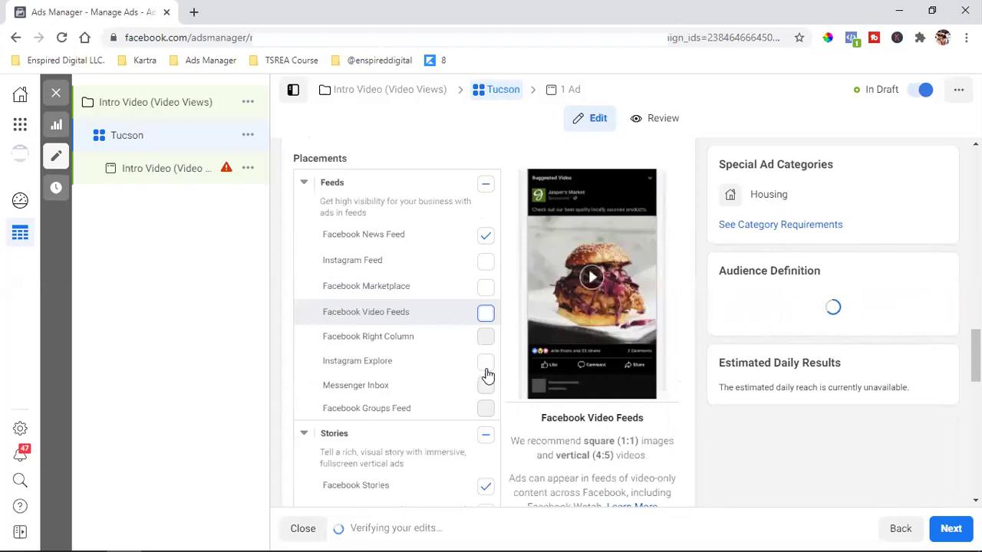
# Step: Remove the Facebook Stories, In-Stream, Search and In-Article placements so that only Facebook News Feed is used
pyautogui.scroll(-2, 486, 397)
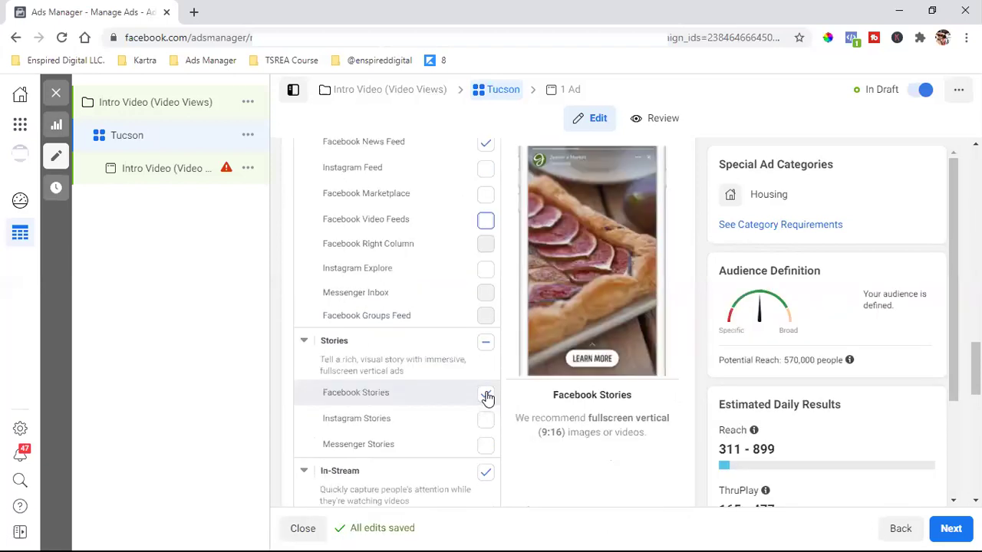
pyautogui.click(486, 394)
pyautogui.click(441, 468)
pyautogui.scroll(-5, 486, 275)
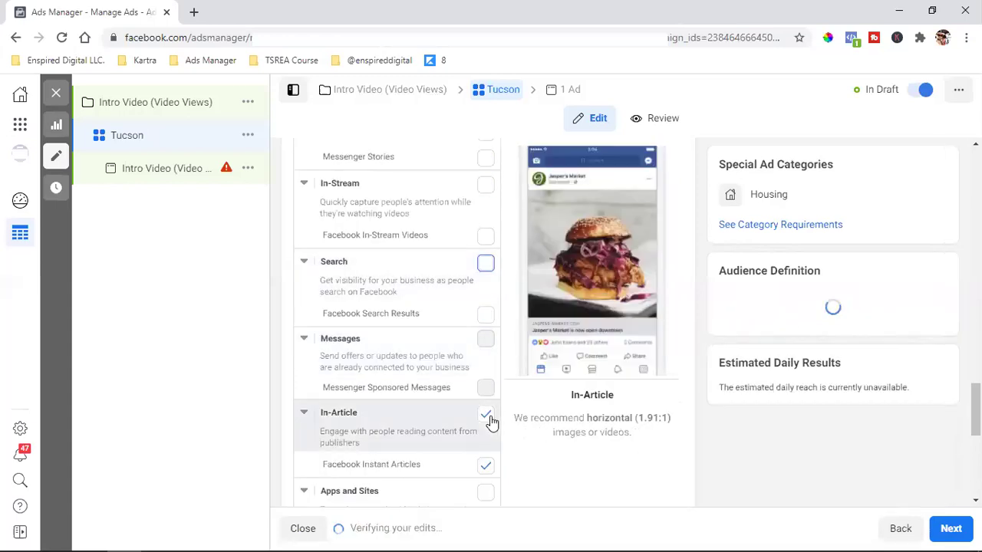
pyautogui.click(435, 461)
pyautogui.scroll(-2, 441, 445)
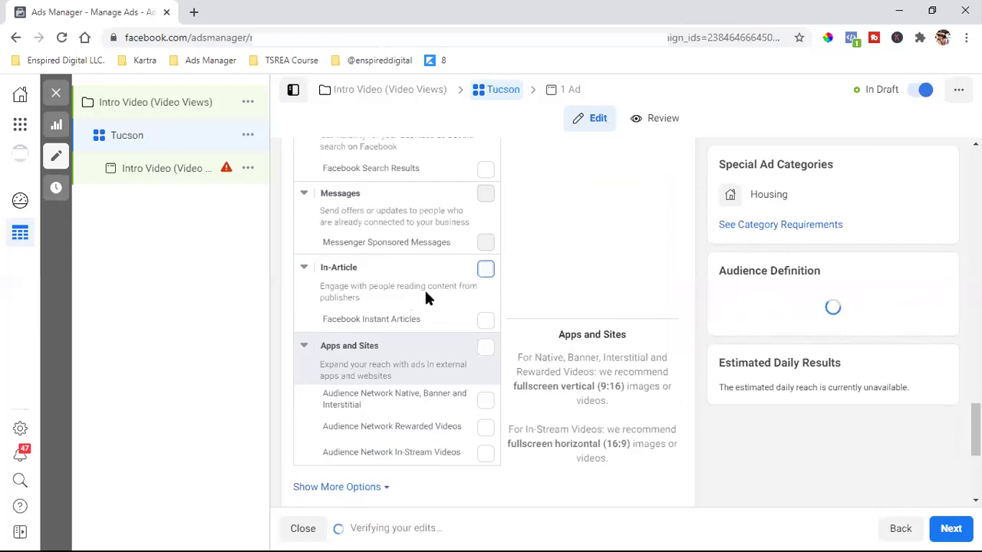
pyautogui.scroll(5, 434, 346)
pyautogui.scroll(2, 435, 347)
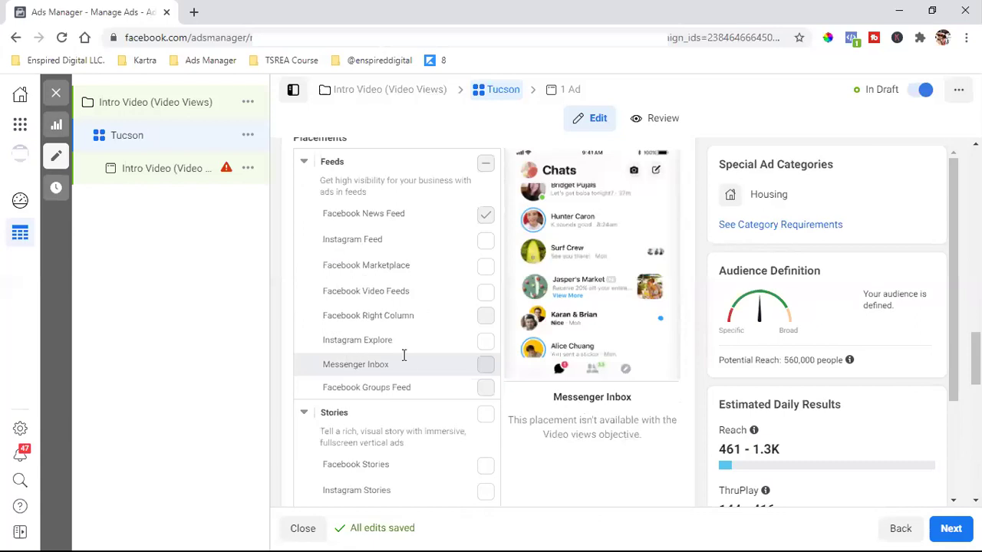
pyautogui.scroll(2, 378, 351)
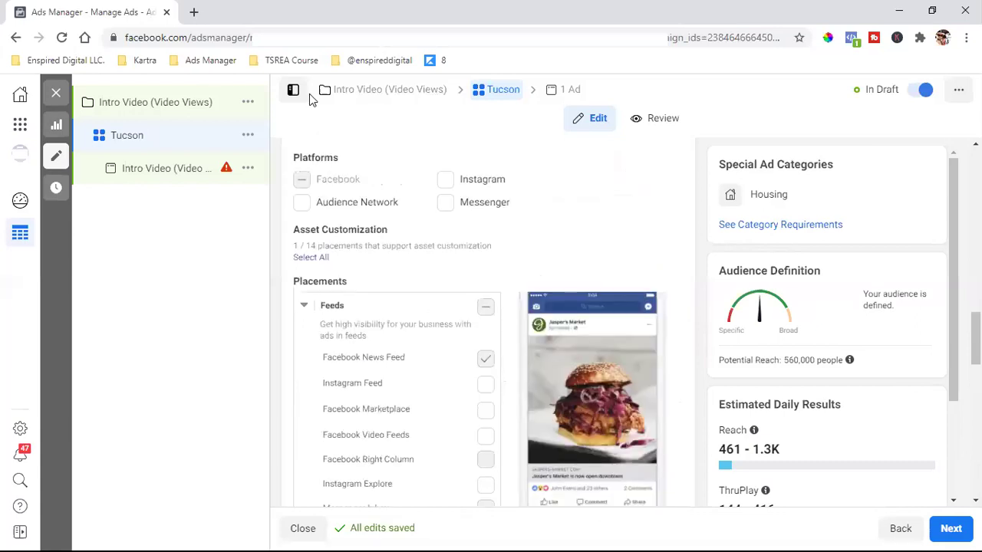
# Step: Open Facebook in a new browser tab to look at the home feed and stories, and return to Ads Manager
pyautogui.hotkey('ctrl', 't')
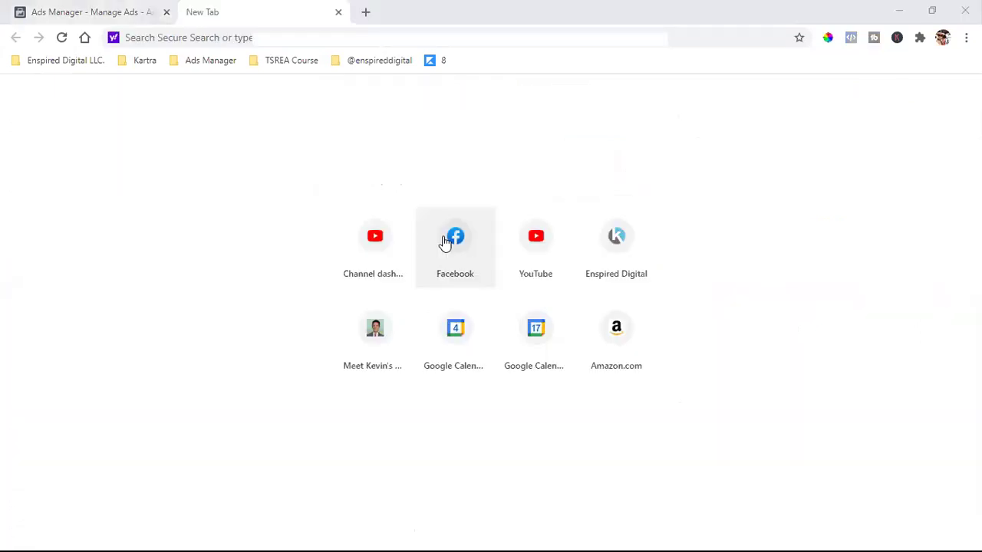
pyautogui.click(445, 243)
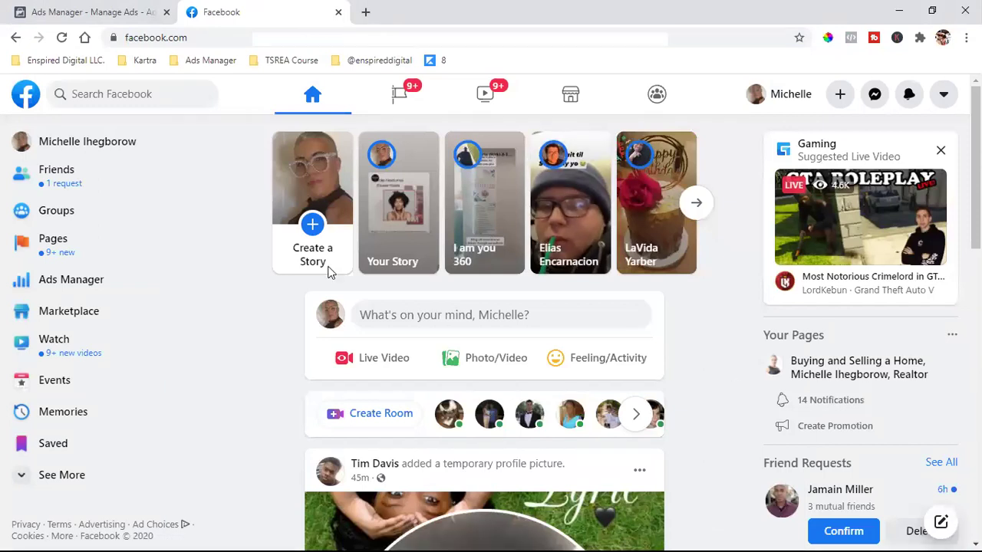
pyautogui.hotkey('ctrl', '1')
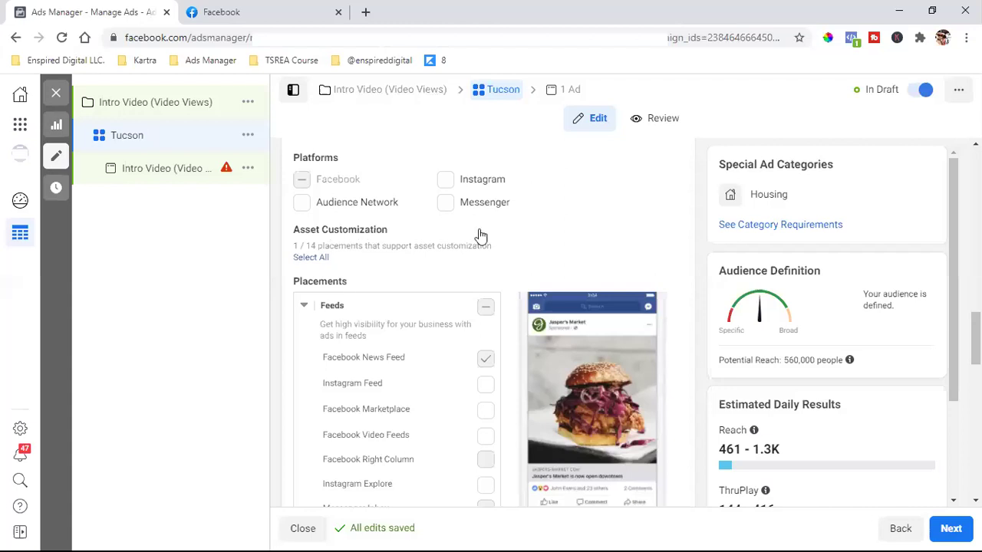
# Step: Review the ad set's placement list from Feeds through Apps and Sites, comparing the Stories, In-Stream, Search and In-Article previews
pyautogui.scroll(3, 488, 325)
pyautogui.scroll(-5, 488, 325)
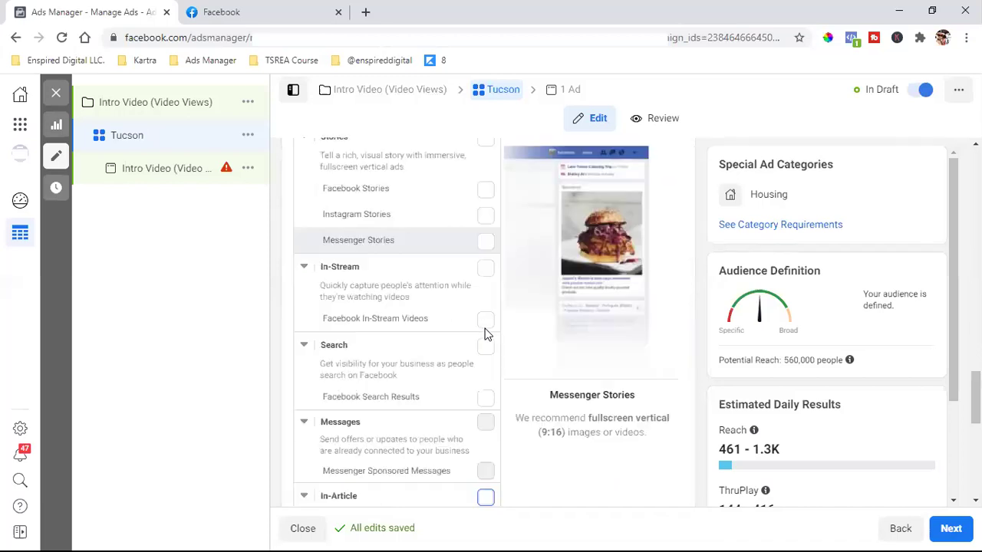
pyautogui.scroll(-3, 484, 333)
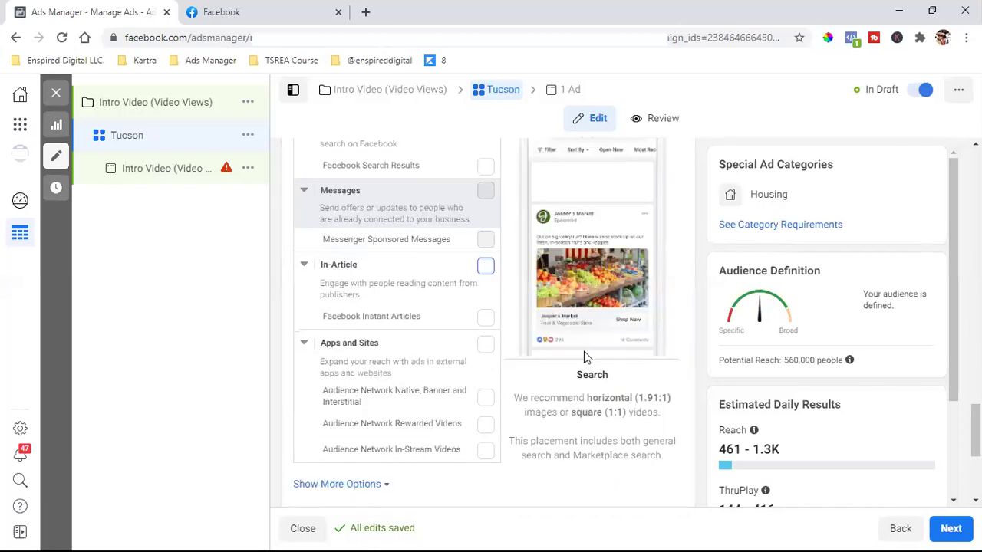
pyautogui.scroll(2, 478, 439)
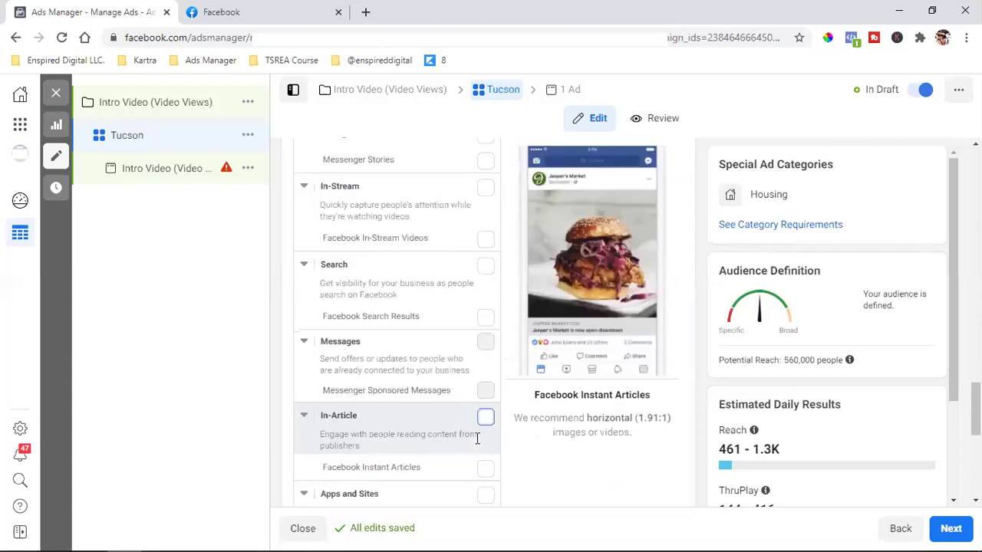
pyautogui.scroll(1, 447, 386)
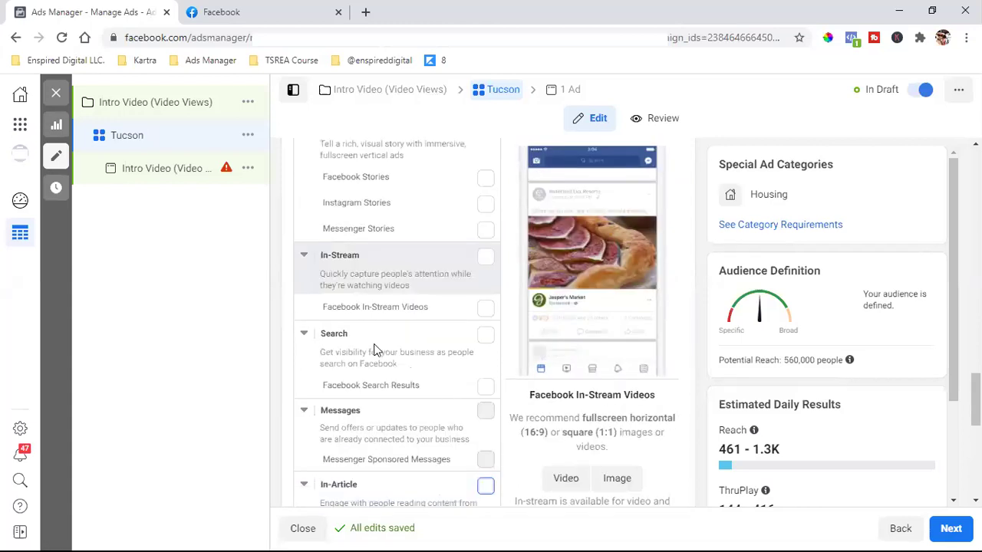
pyautogui.scroll(2, 375, 346)
pyautogui.scroll(1, 466, 295)
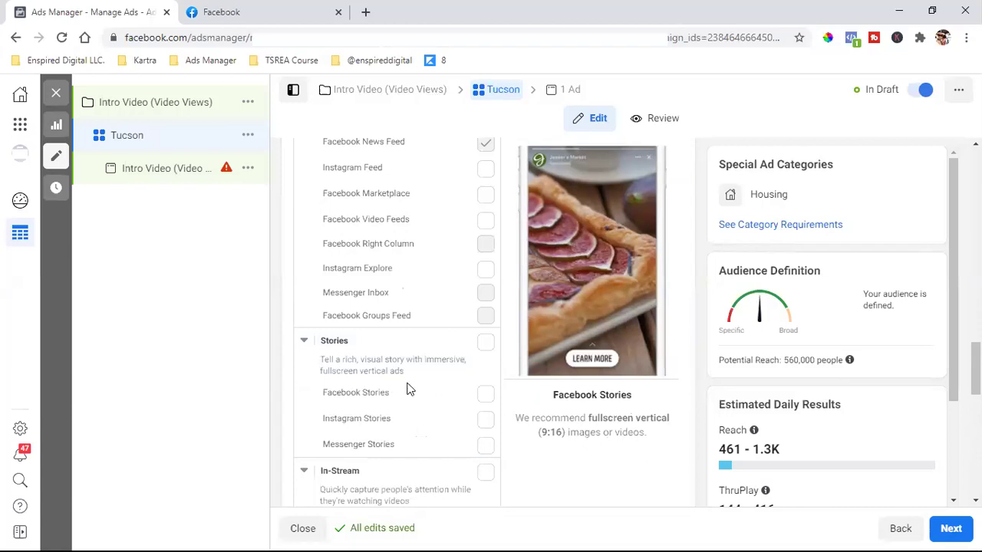
pyautogui.scroll(-1, 467, 389)
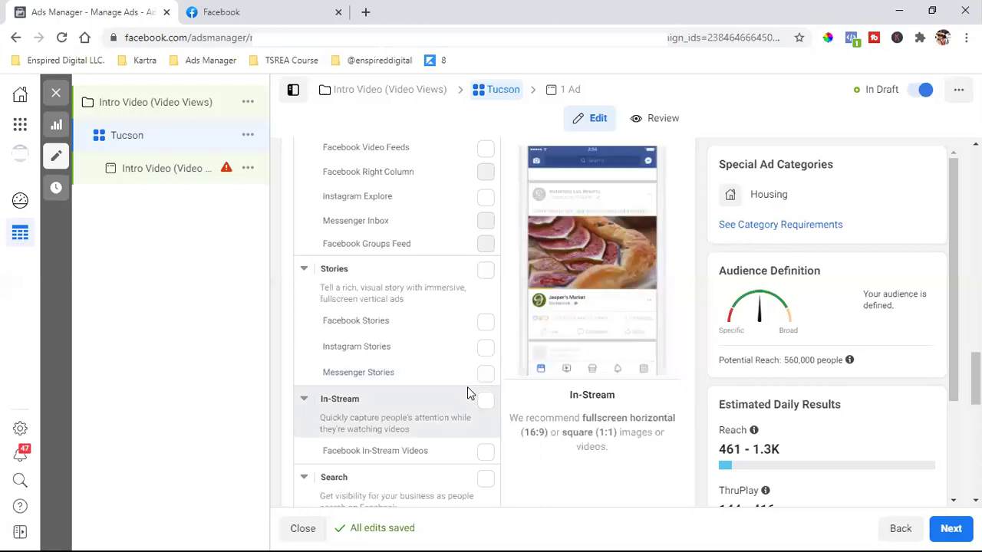
pyautogui.scroll(3, 467, 388)
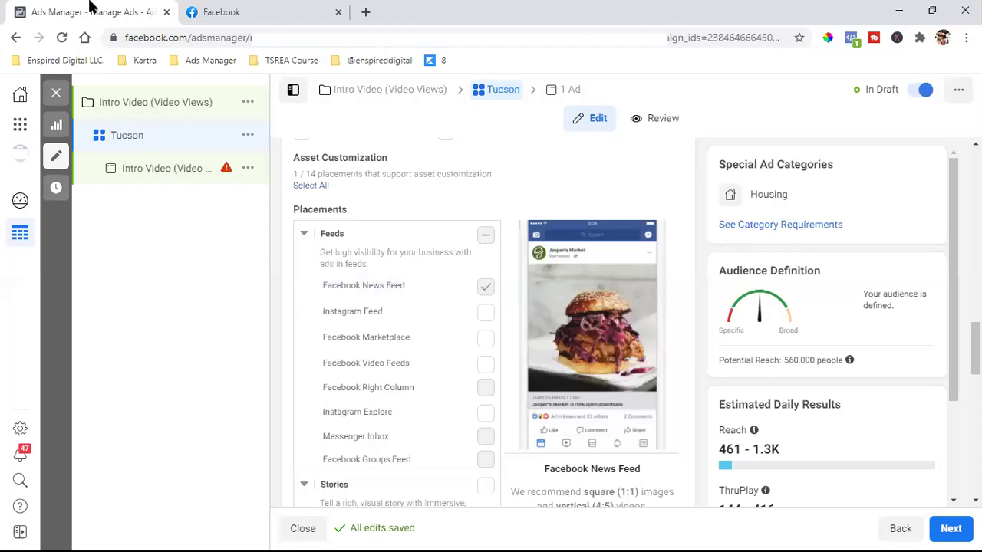
# Step: Switch to the Facebook tab and examine the Kajabi sponsored video ad in the home feed
pyautogui.click(241, 6)
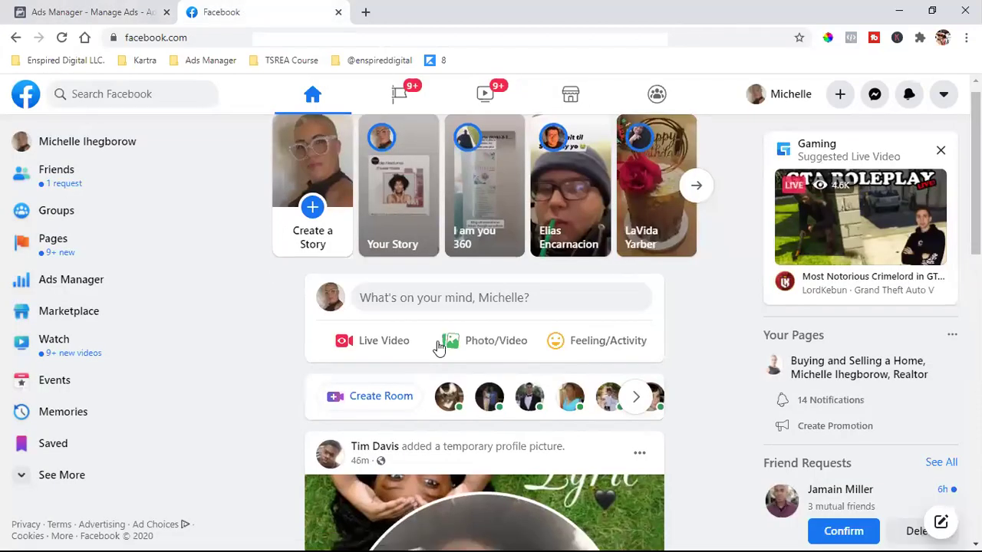
pyautogui.scroll(-10, 438, 346)
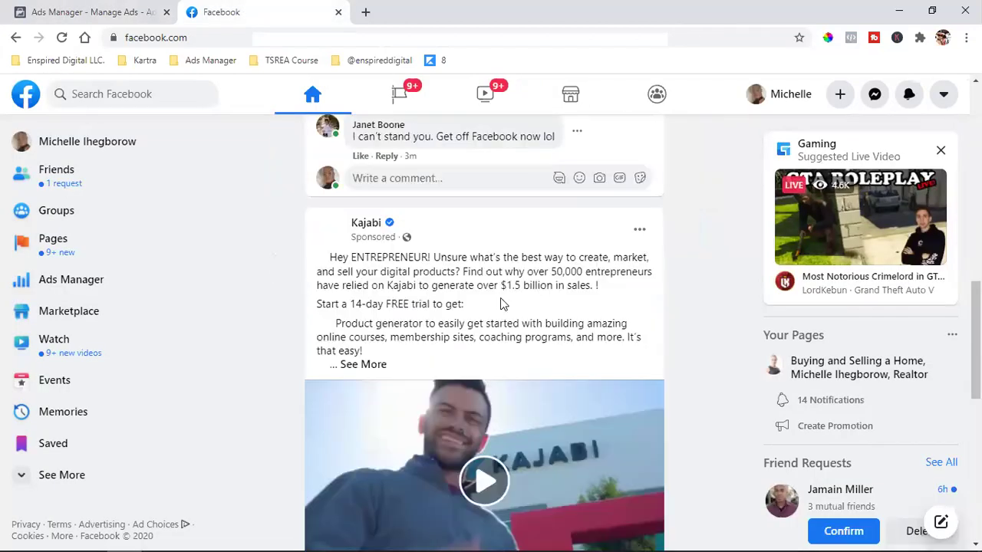
pyautogui.scroll(-1, 501, 304)
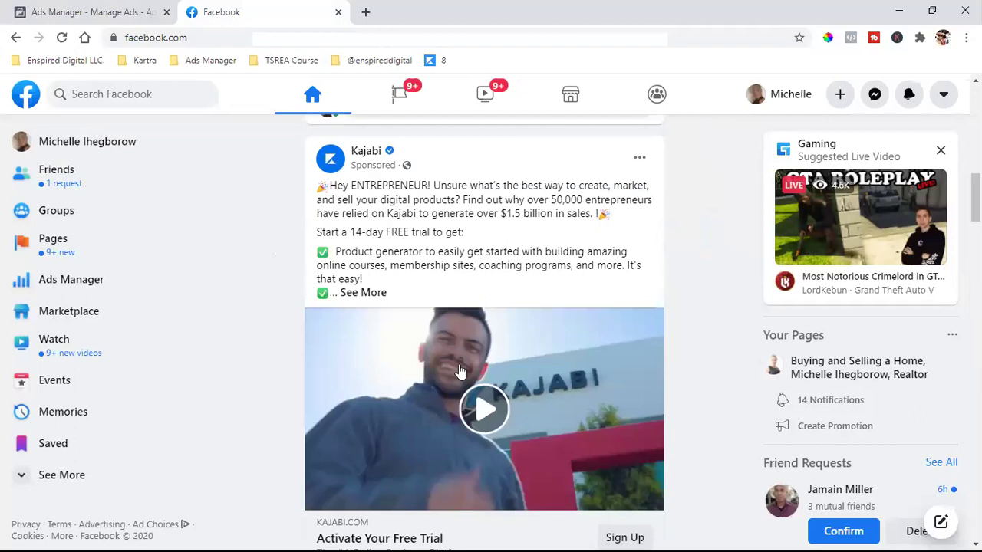
pyautogui.click(490, 451)
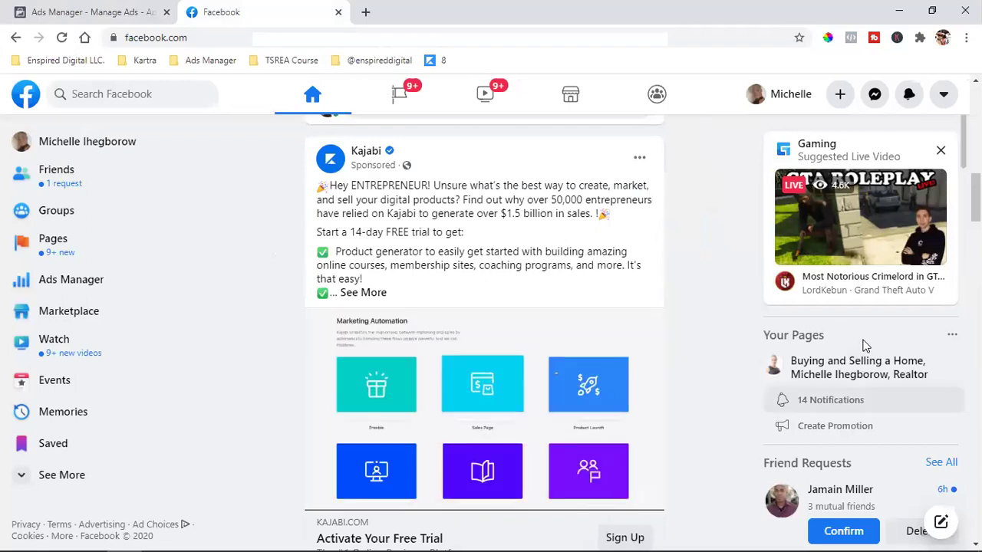
pyautogui.scroll(-1, 918, 282)
pyautogui.scroll(1, 920, 281)
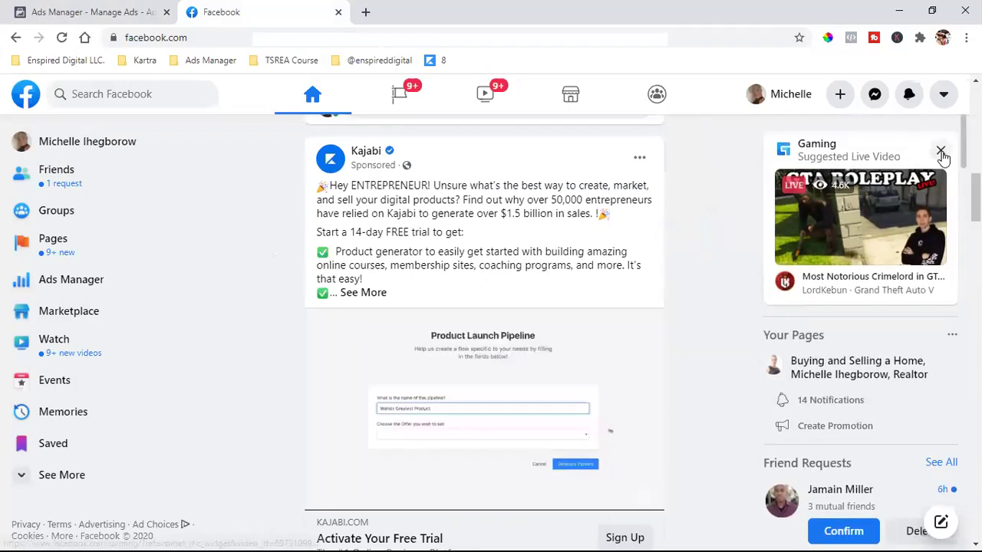
# Step: Dismiss the suggested Gaming live video and look over the home page's side column of pages, friend requests, birthdays and contacts
pyautogui.click(942, 153)
pyautogui.scroll(-6, 920, 274)
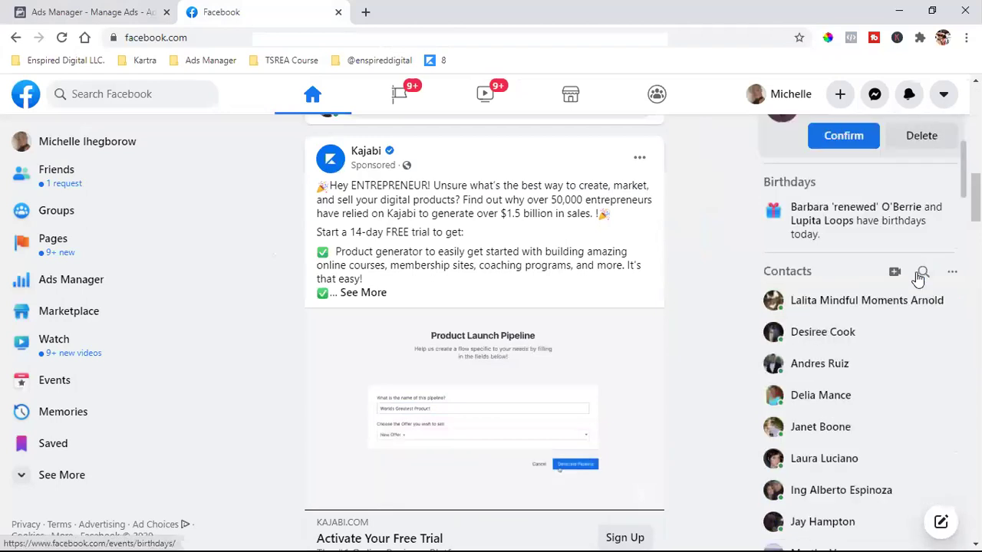
pyautogui.scroll(6, 917, 279)
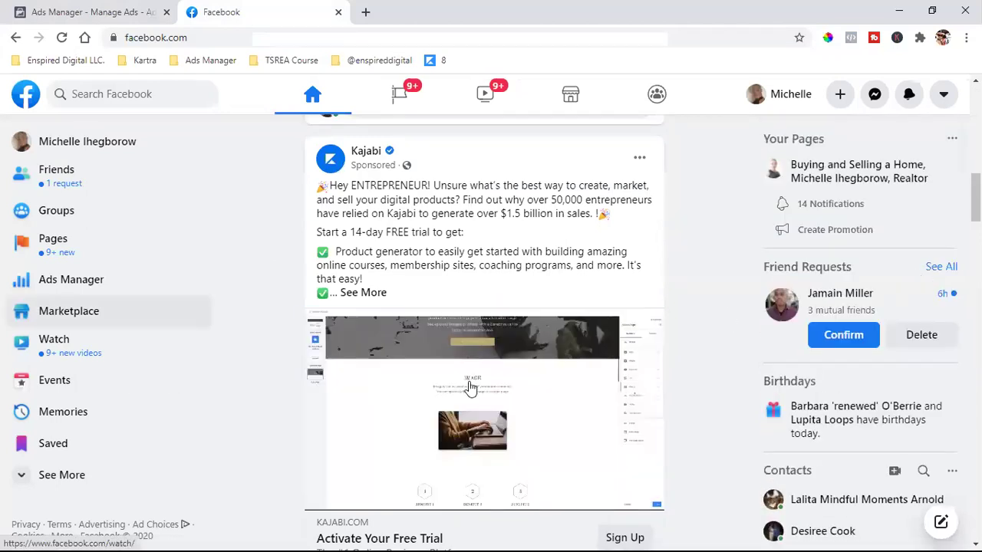
pyautogui.scroll(-10, 788, 350)
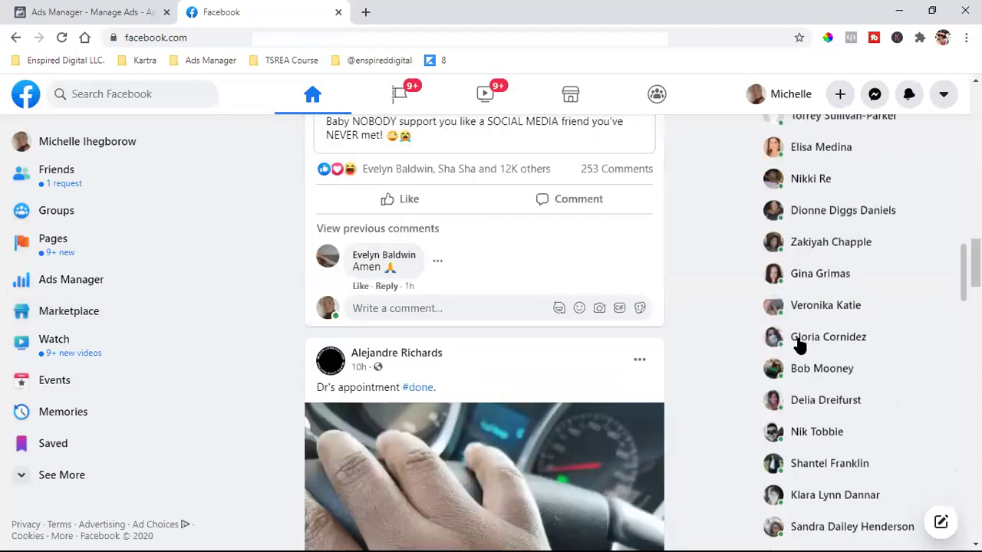
pyautogui.scroll(-5, 839, 535)
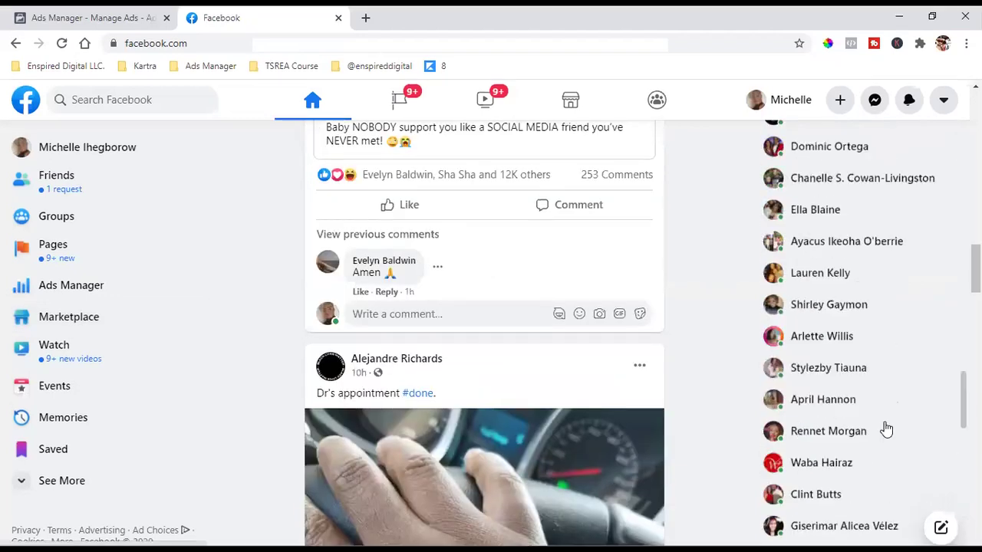
pyautogui.scroll(10, 923, 332)
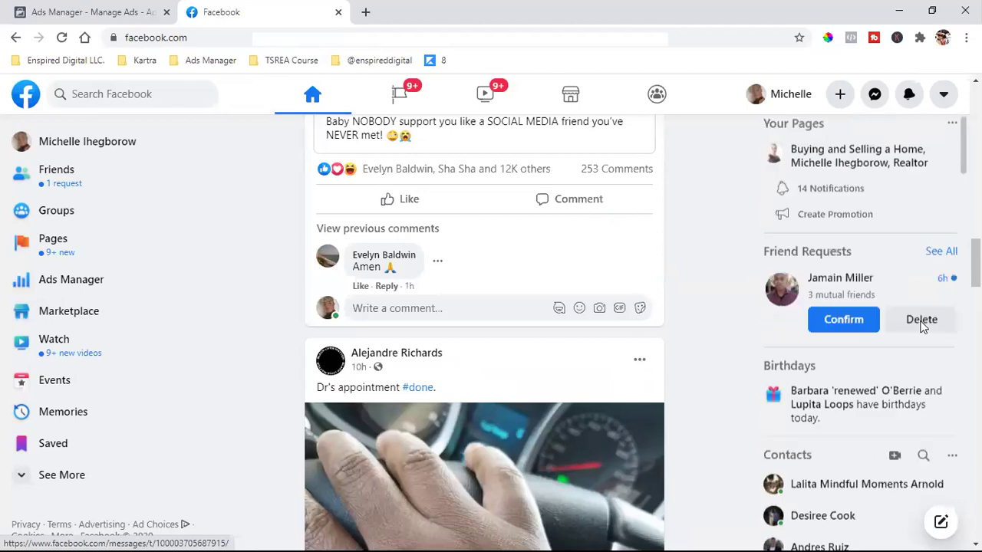
pyautogui.scroll(1, 952, 270)
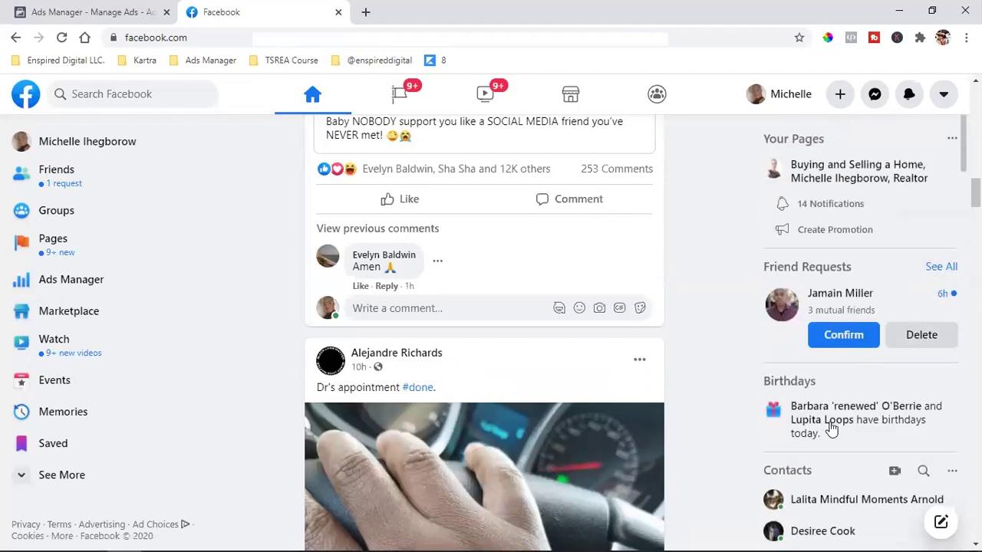
pyautogui.scroll(-2, 813, 422)
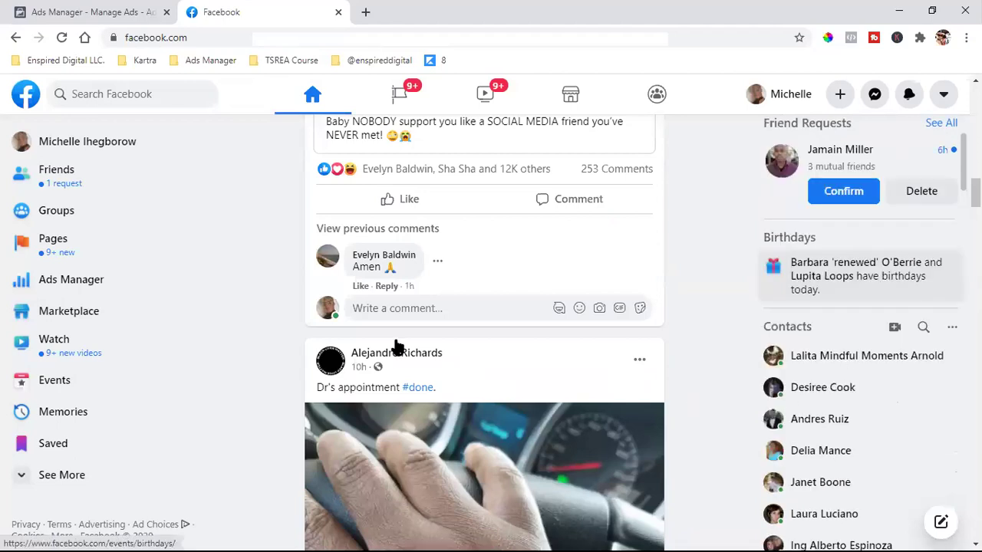
pyautogui.scroll(2, 814, 345)
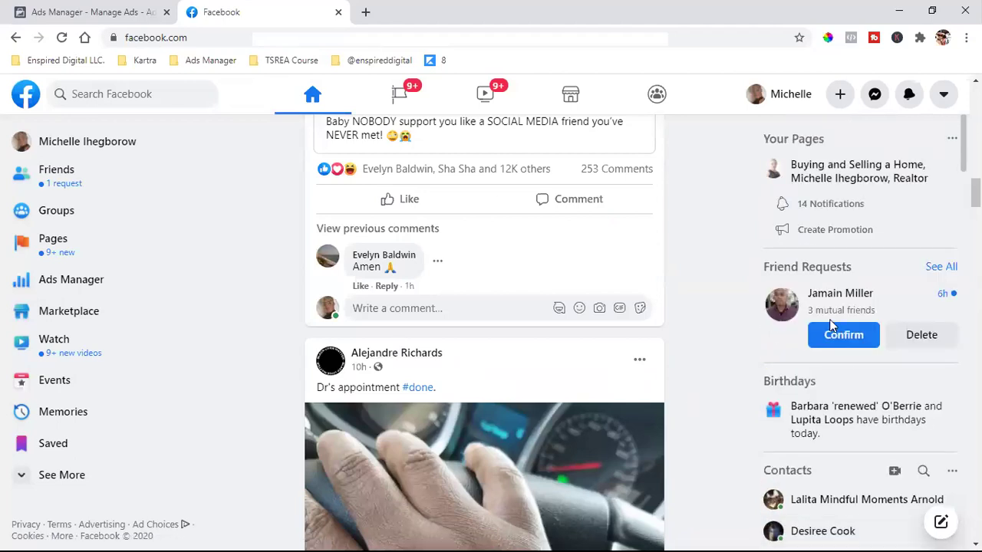
# Step: Glance at the ad set's placements in Ads Manager and examine the Lady Boss Studio sponsored video ad in the Facebook home feed
pyautogui.click(92, 11)
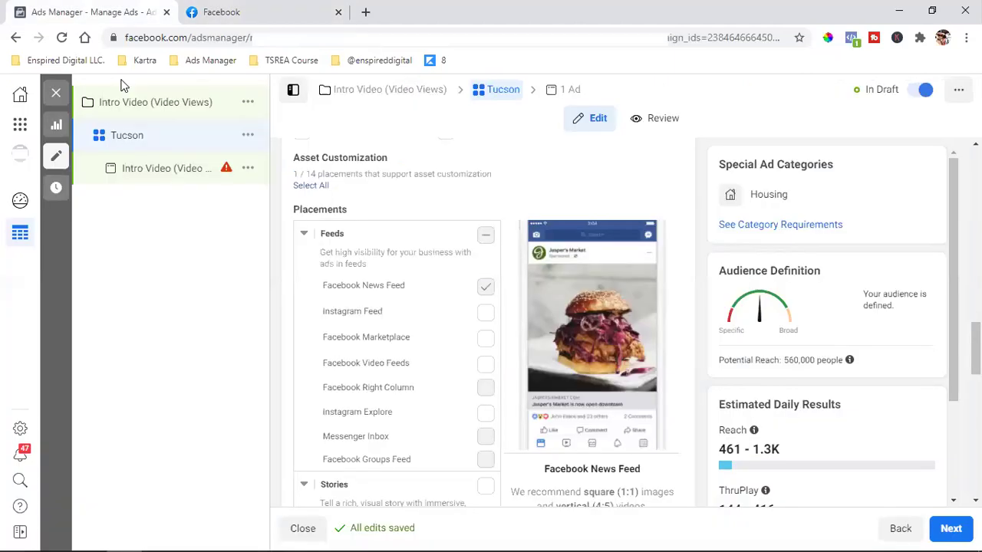
pyautogui.scroll(5, 366, 271)
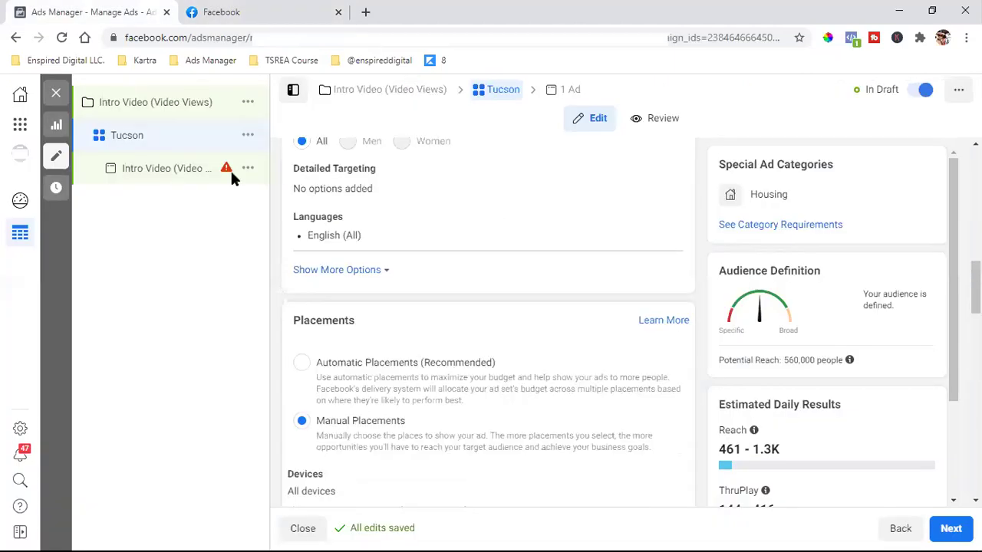
pyautogui.click(261, 9)
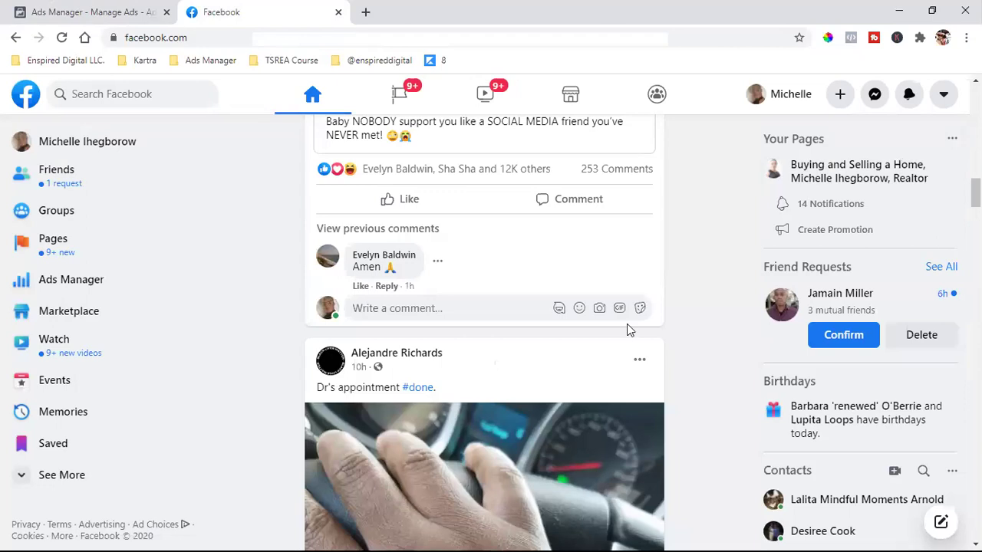
pyautogui.scroll(-1, 627, 326)
pyautogui.scroll(-4, 524, 398)
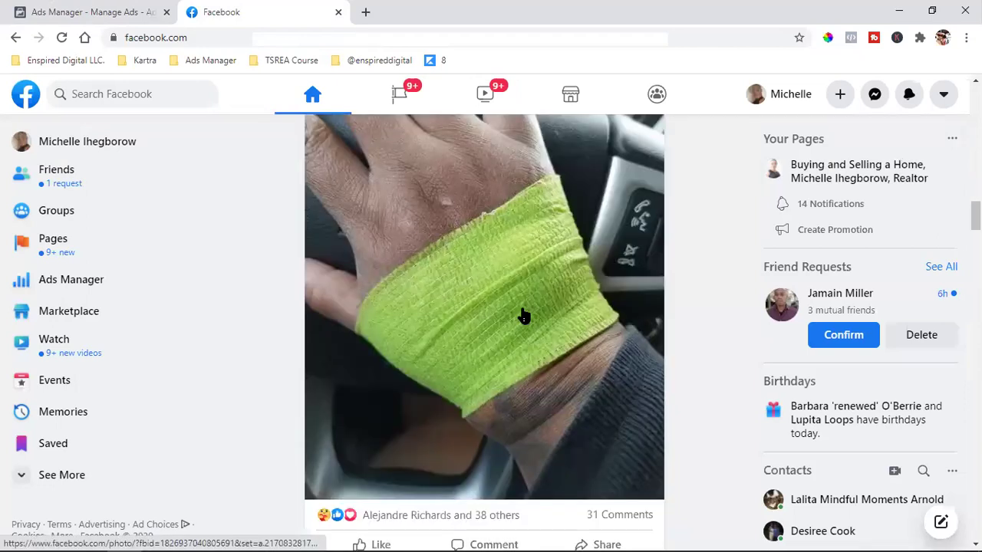
pyautogui.scroll(-1, 507, 291)
pyautogui.scroll(-6, 408, 207)
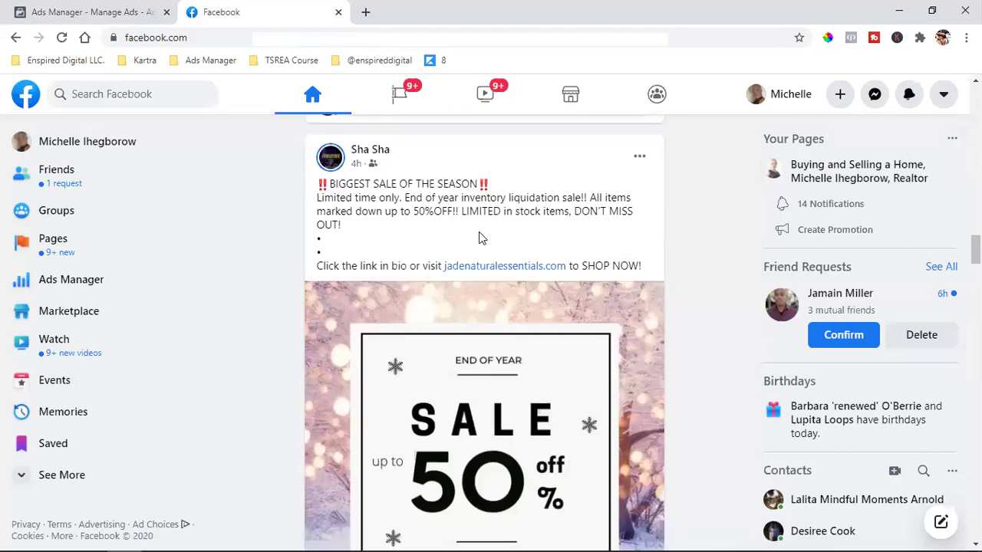
pyautogui.scroll(-15, 629, 281)
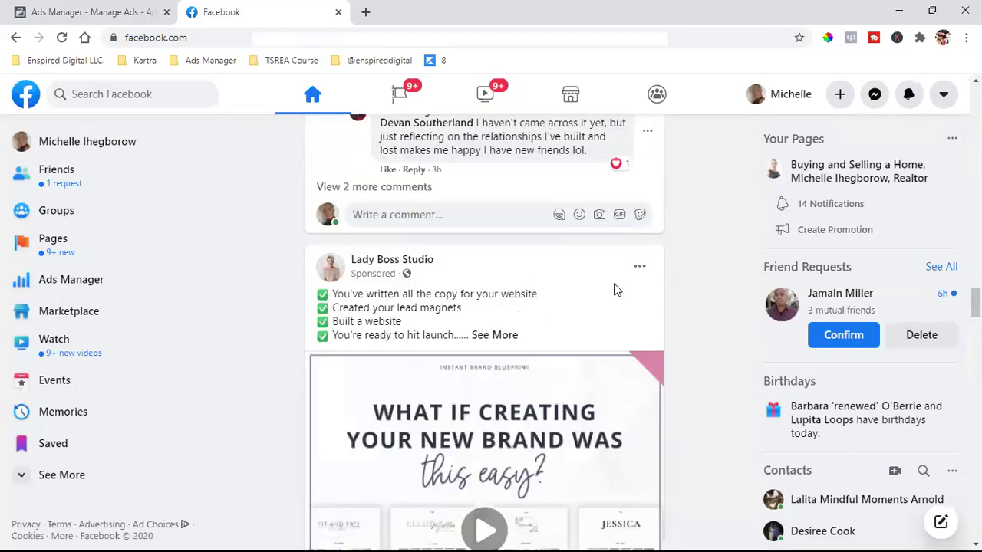
pyautogui.scroll(-2, 375, 136)
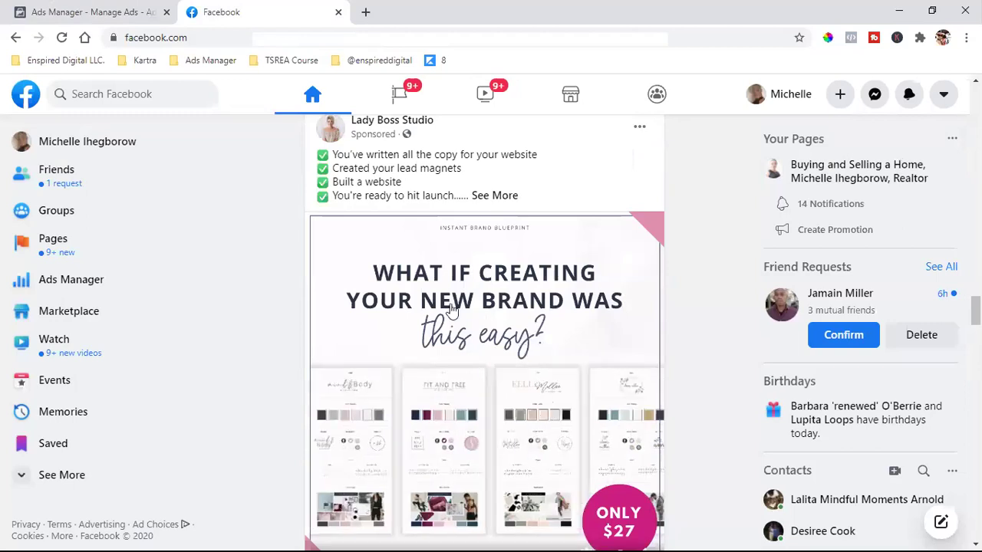
pyautogui.scroll(-2, 453, 309)
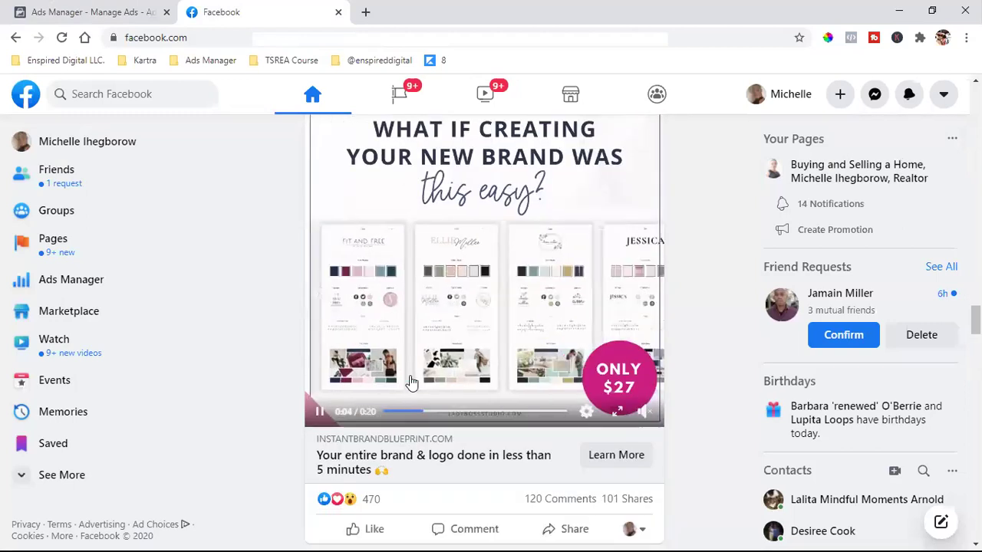
pyautogui.scroll(3, 534, 318)
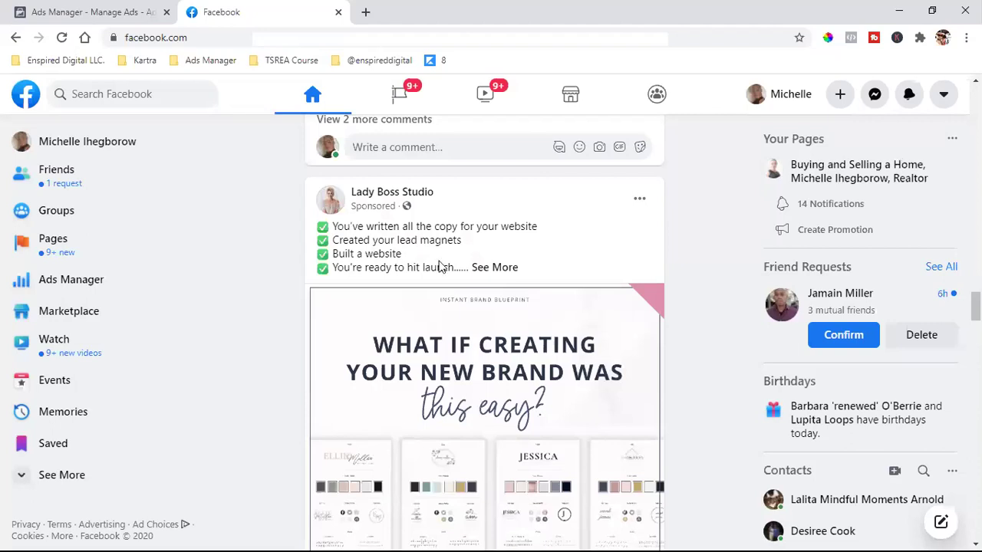
# Step: Return to Ads Manager, review the Tucson ad set's placements and estimated daily results, and continue to the Intro Video (Video Views) ad
pyautogui.hotkey('ctrl', 'Tab')
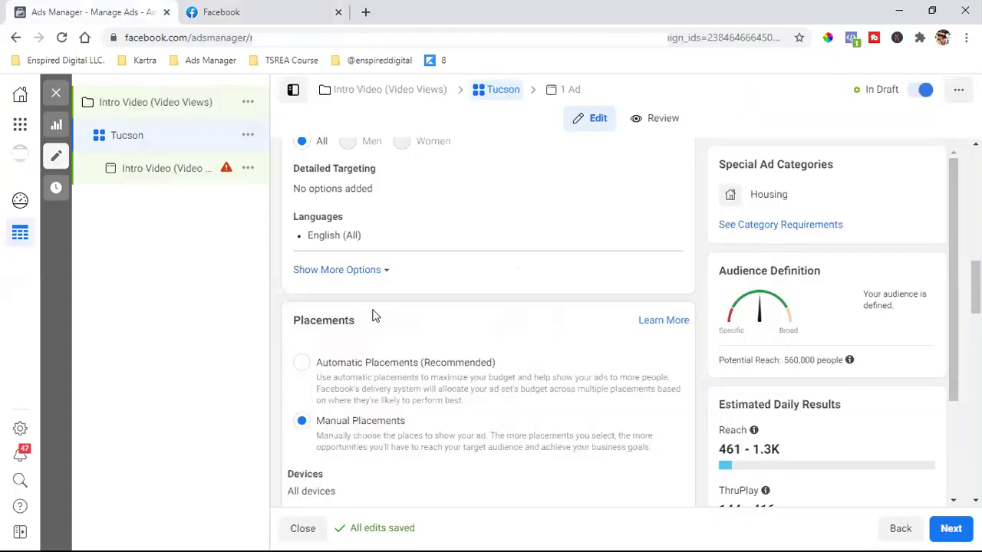
pyautogui.scroll(-1, 335, 429)
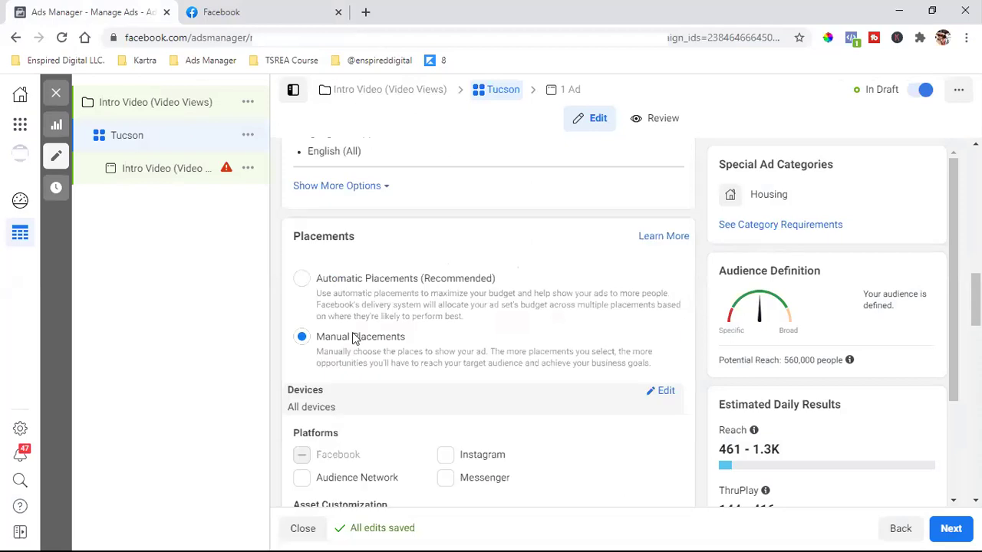
pyautogui.scroll(-3, 412, 413)
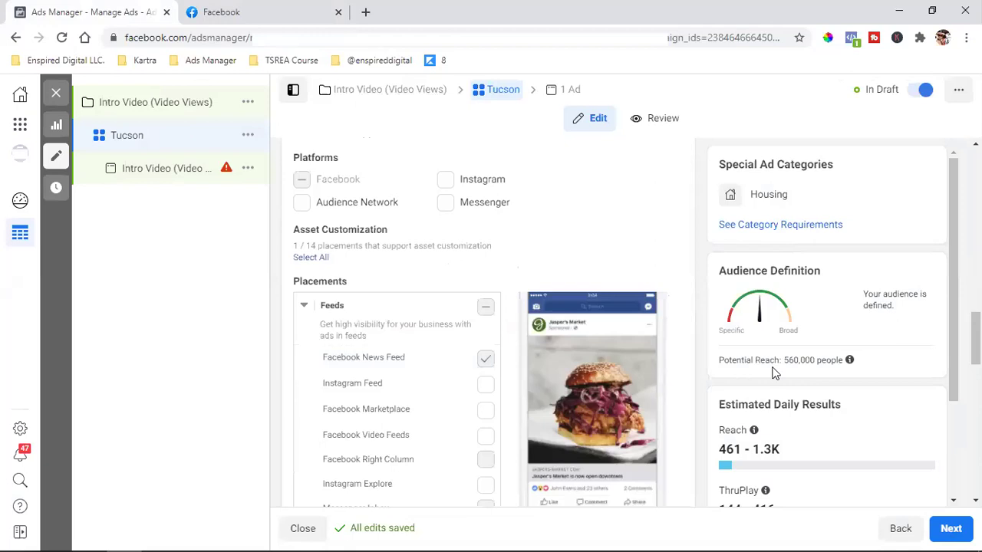
pyautogui.scroll(-1, 736, 394)
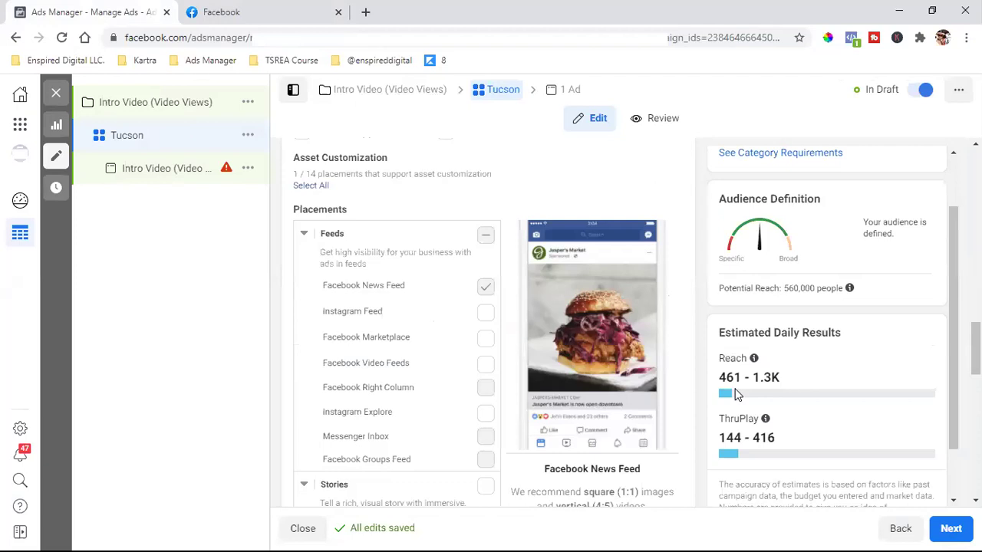
pyautogui.scroll(-4, 735, 394)
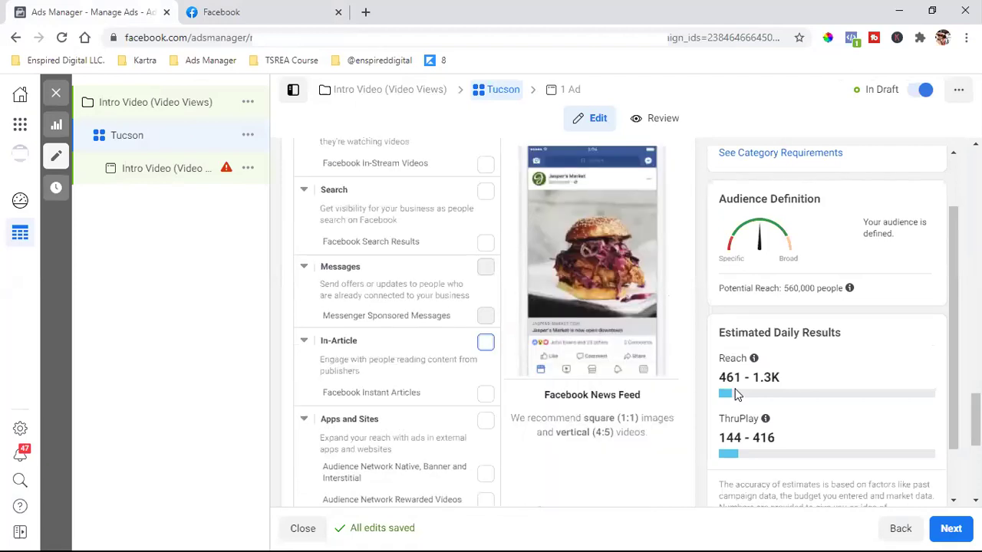
pyautogui.scroll(-5, 504, 427)
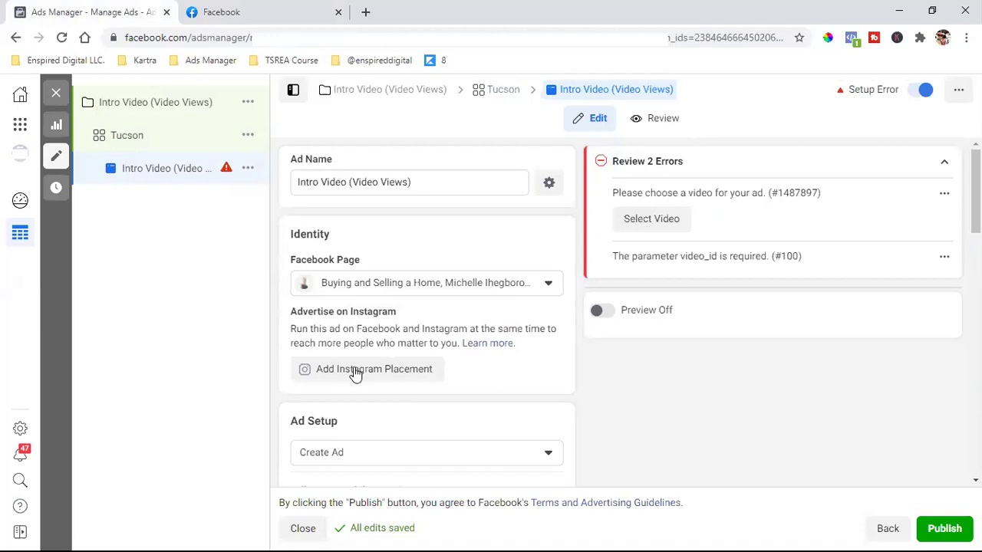
# Step: Examine the ad's Identity settings, including the Facebook Page and the Instagram placement option
pyautogui.click(355, 372)
pyautogui.press('Escape')
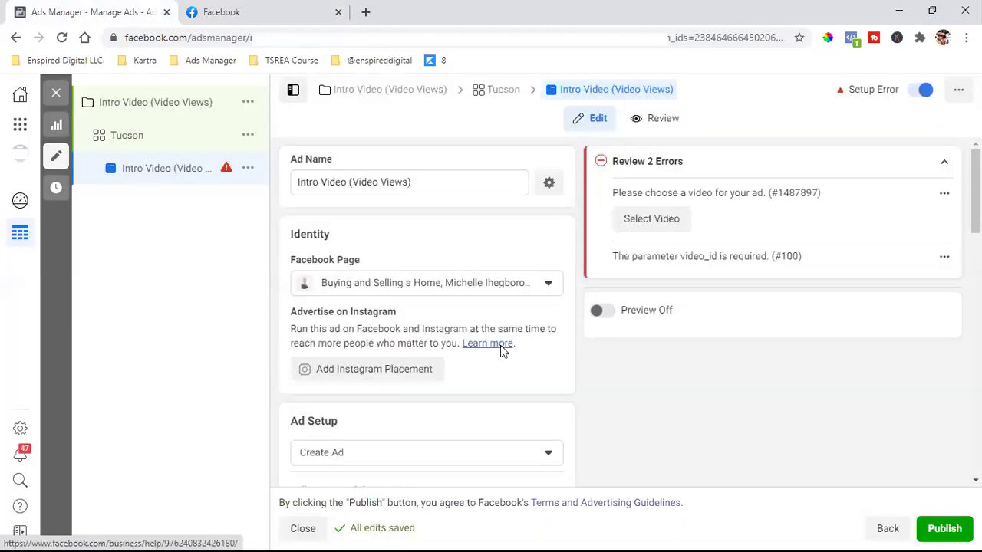
pyautogui.scroll(-5, 500, 350)
pyautogui.scroll(5, 502, 353)
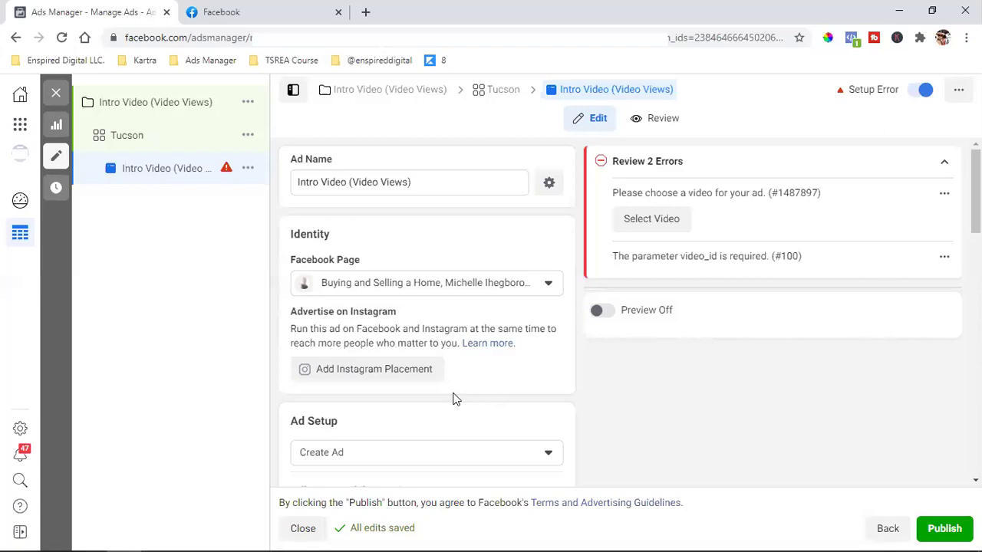
# Step: Set the Intro Video ad's setup to Use Existing Post
pyautogui.scroll(-3, 343, 241)
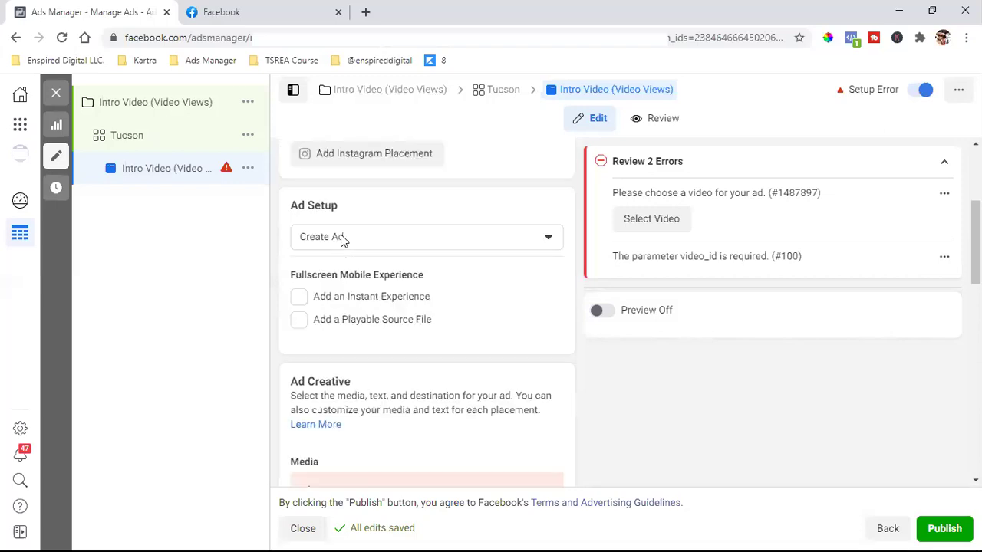
pyautogui.click(332, 243)
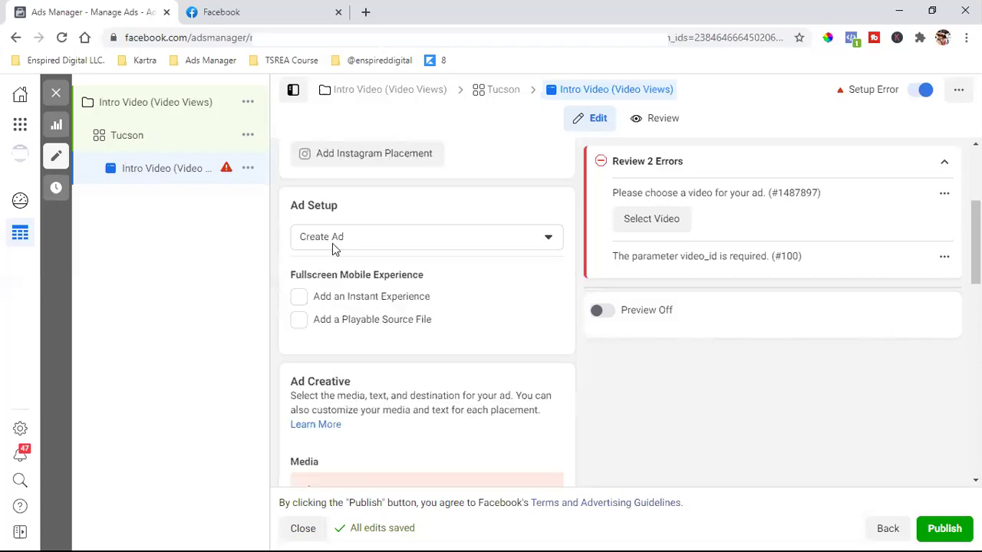
pyautogui.click(352, 295)
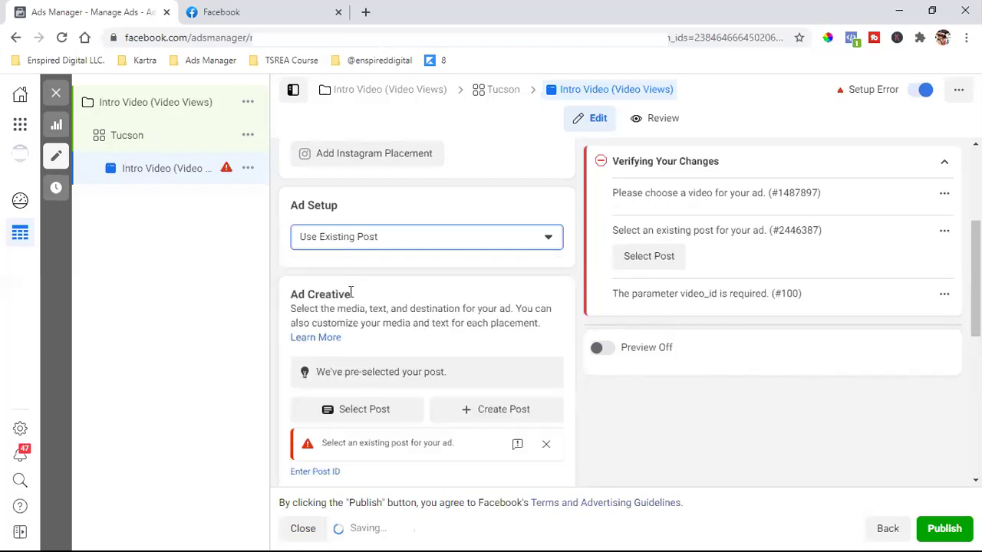
# Step: Select the Dec 2, 2020 Facebook Page post "How To Sell Your Home..." with the introduction video as the ad's creative
pyautogui.click(365, 411)
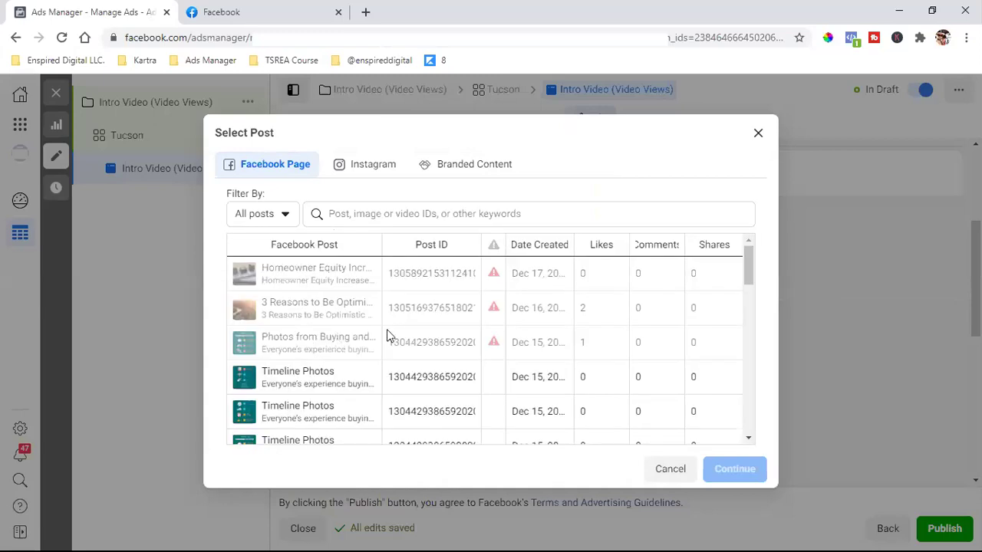
pyautogui.scroll(-3, 387, 335)
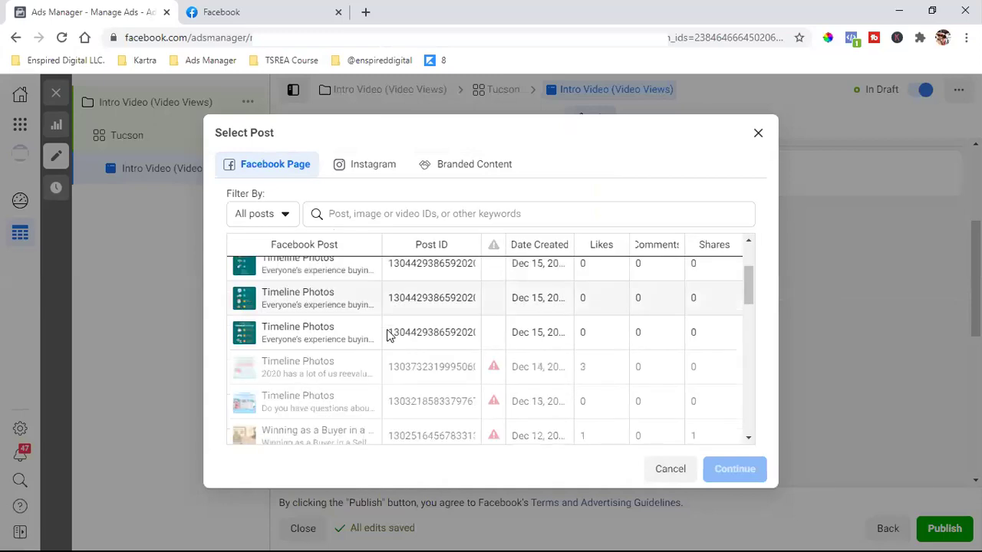
pyautogui.scroll(-3, 386, 335)
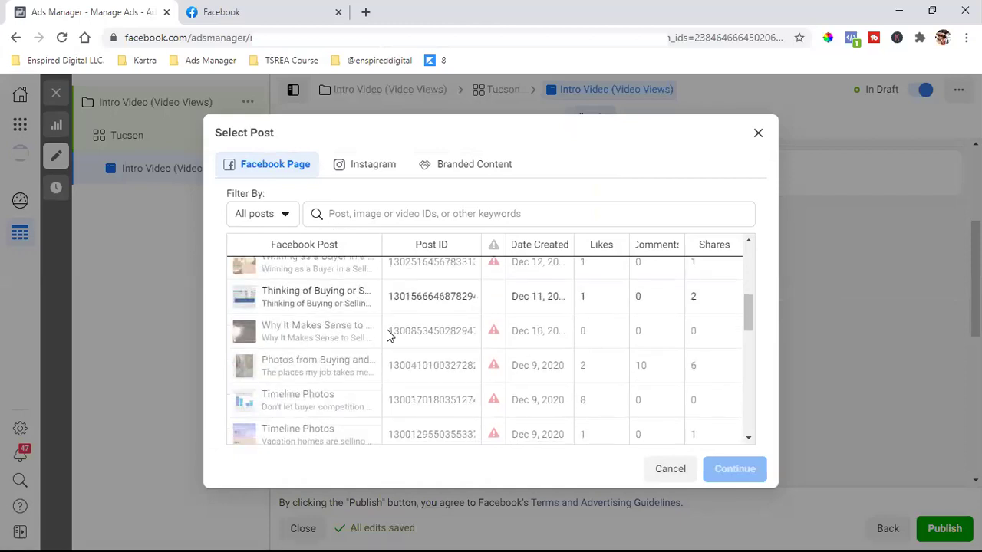
pyautogui.scroll(-3, 387, 335)
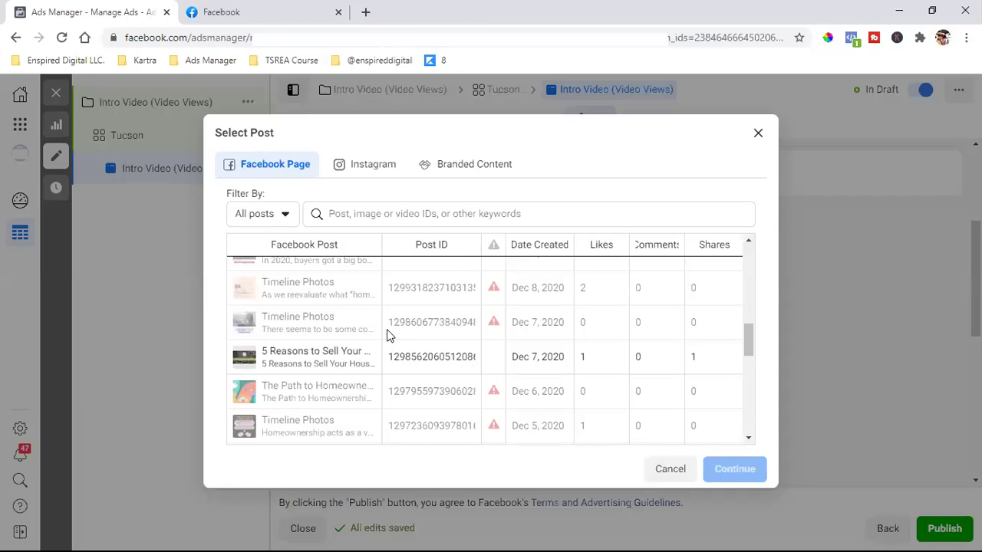
pyautogui.scroll(-3, 278, 384)
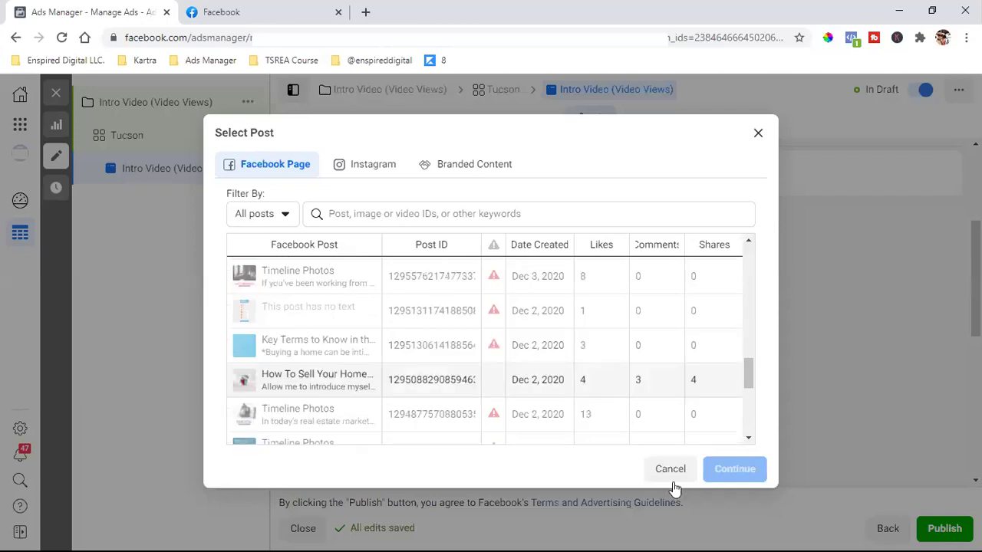
pyautogui.click(361, 455)
pyautogui.click(734, 471)
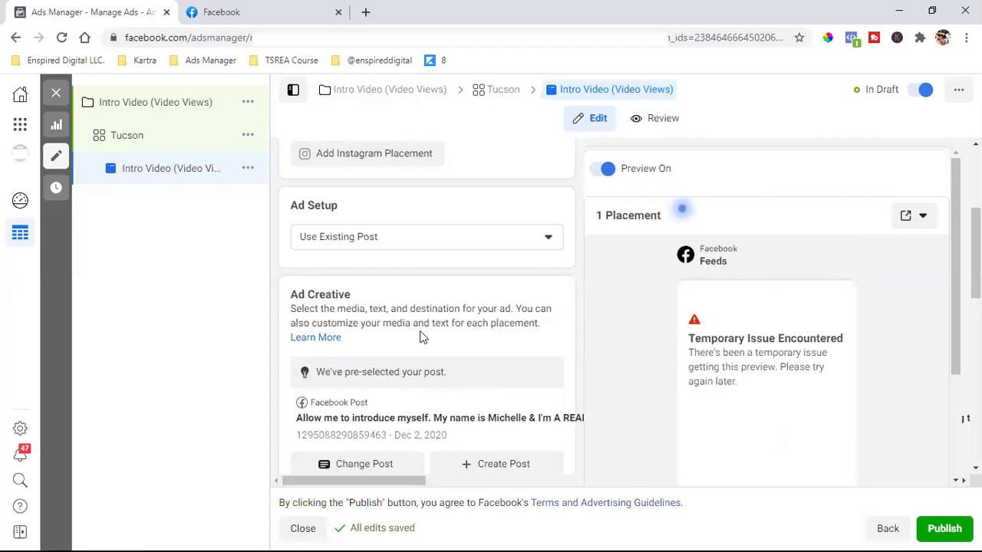
# Step: Review the ad's tracking settings, including Website Events and URL Parameters, and publish the Intro Video campaign
pyautogui.scroll(-3, 422, 338)
pyautogui.scroll(-1, 422, 338)
pyautogui.scroll(-3, 422, 337)
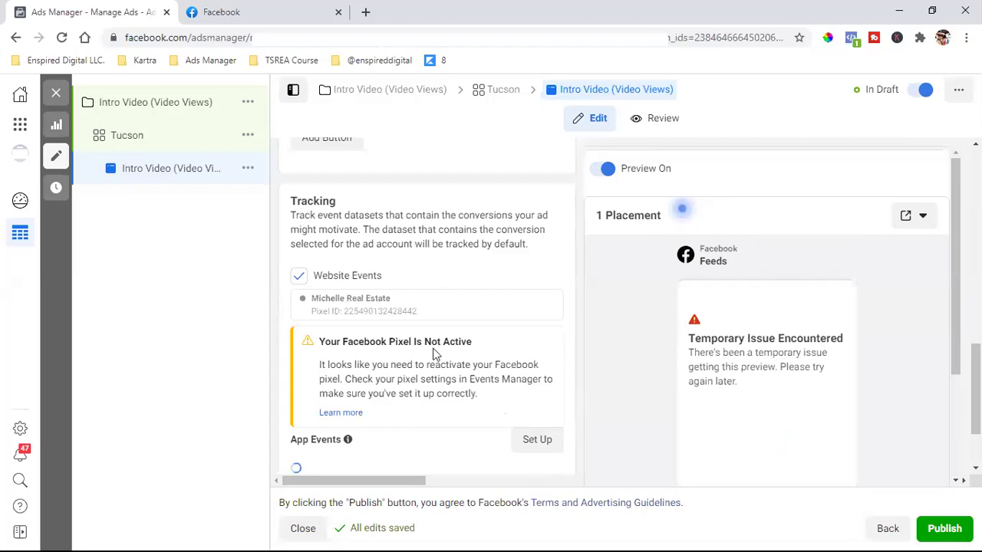
pyautogui.scroll(-1, 401, 307)
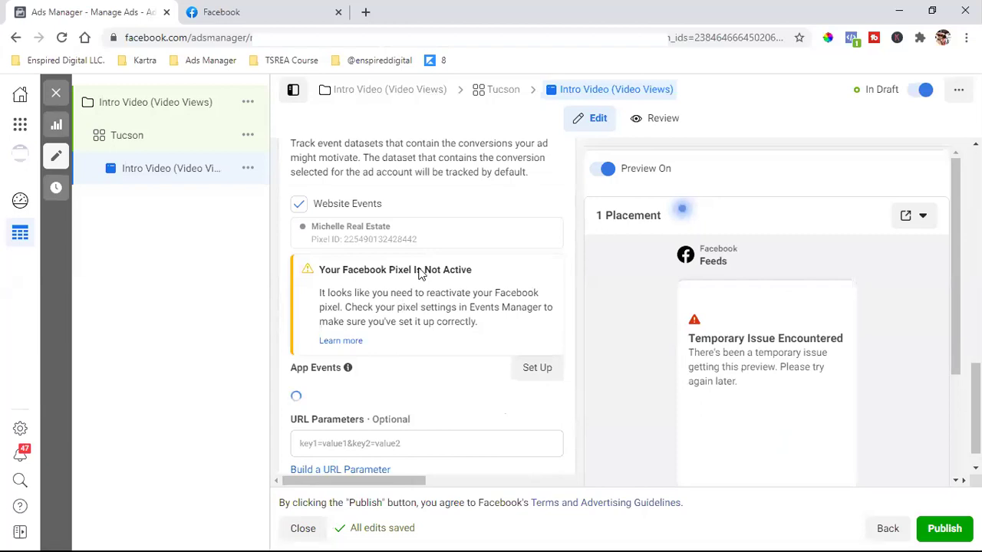
pyautogui.scroll(-1, 419, 337)
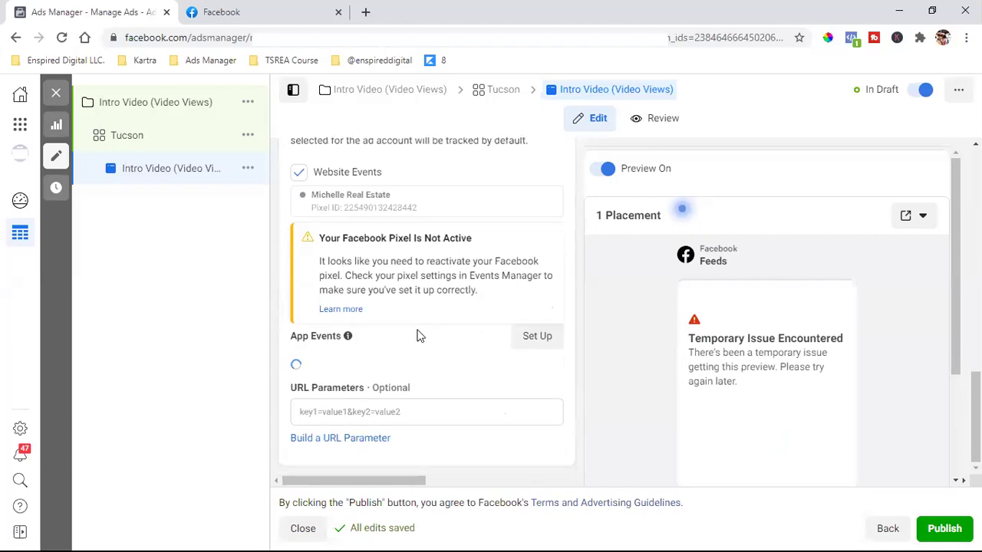
pyautogui.click(940, 538)
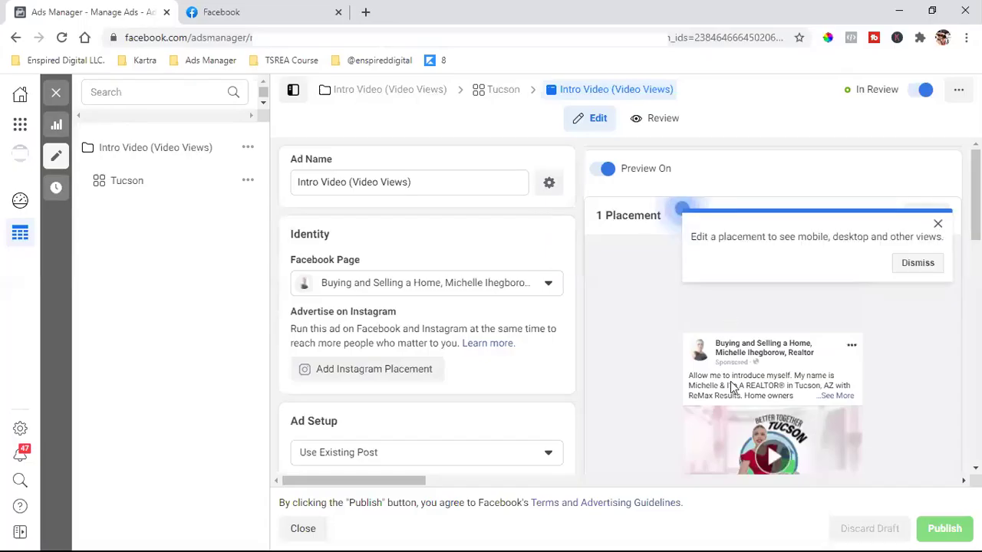
# Step: Try to add a Send Message call to action to the ad's existing post
pyautogui.scroll(-5, 369, 317)
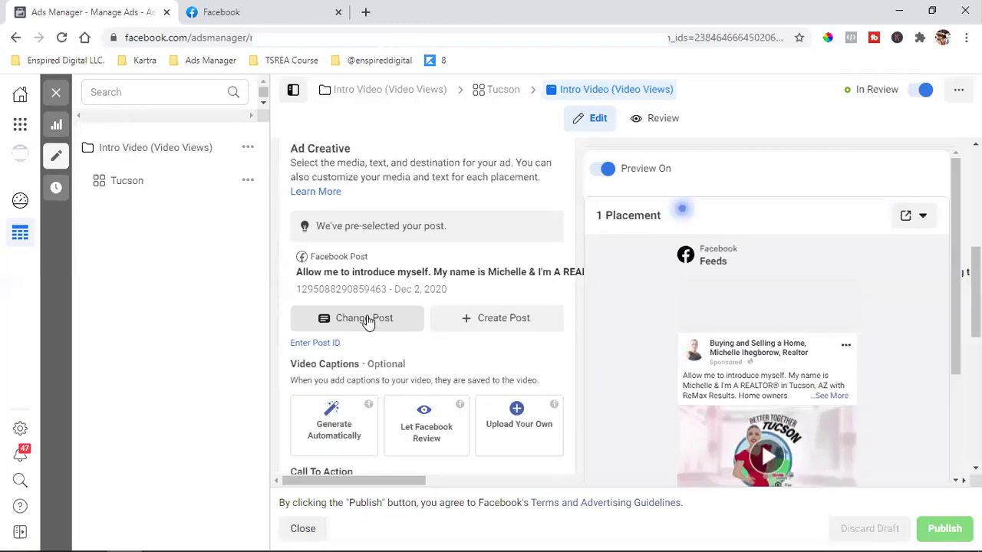
pyautogui.scroll(-3, 449, 309)
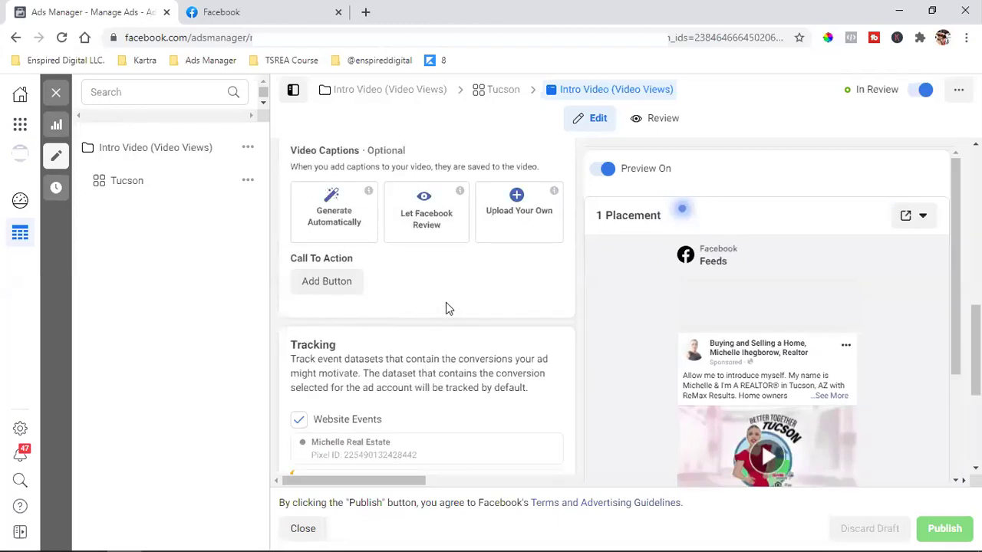
pyautogui.click(307, 289)
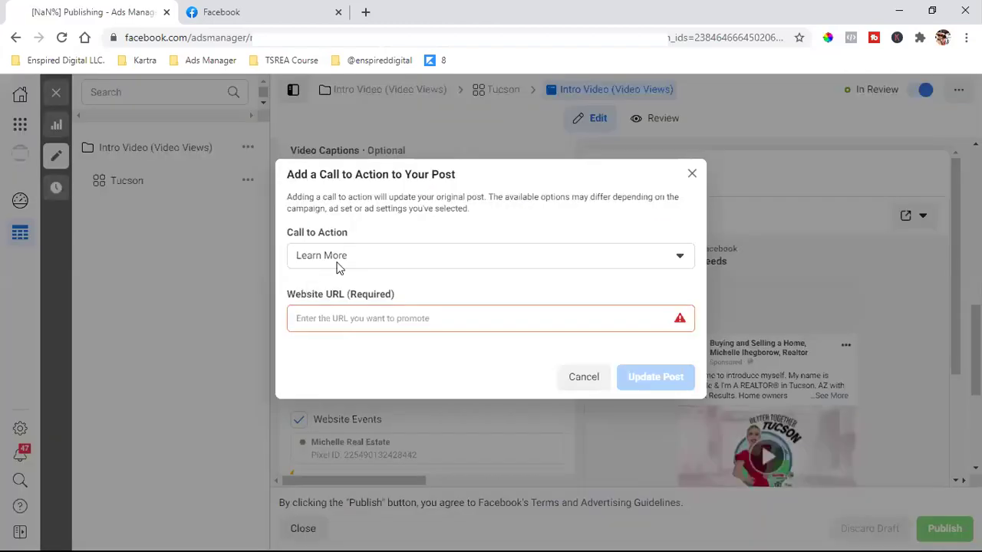
pyautogui.click(364, 256)
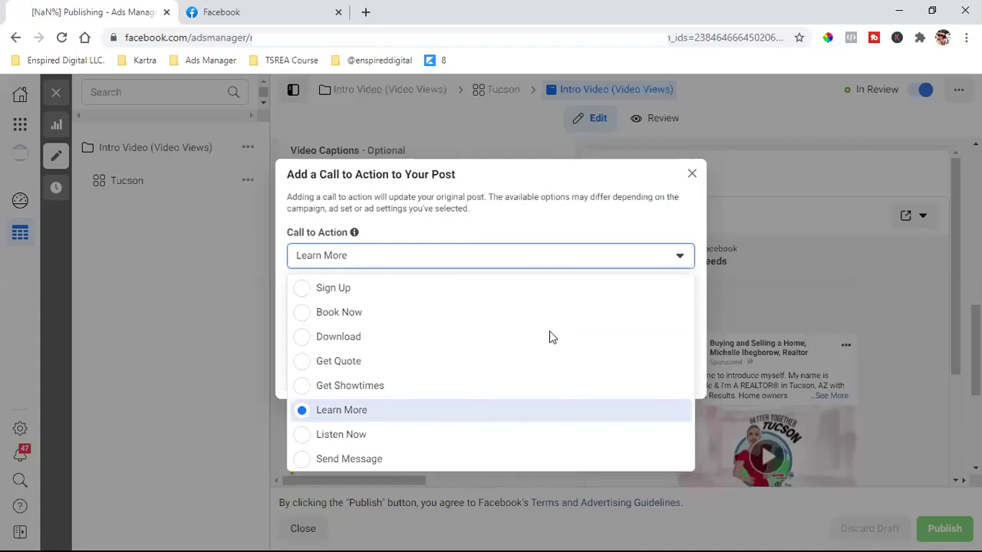
pyautogui.press('Down')
pyautogui.press('Down')
pyautogui.press('Return')
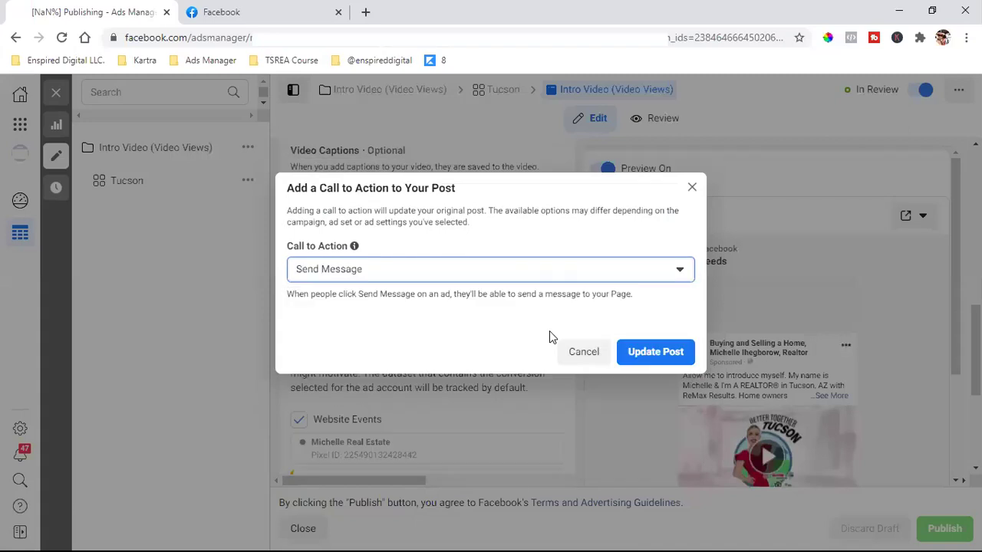
pyautogui.click(649, 365)
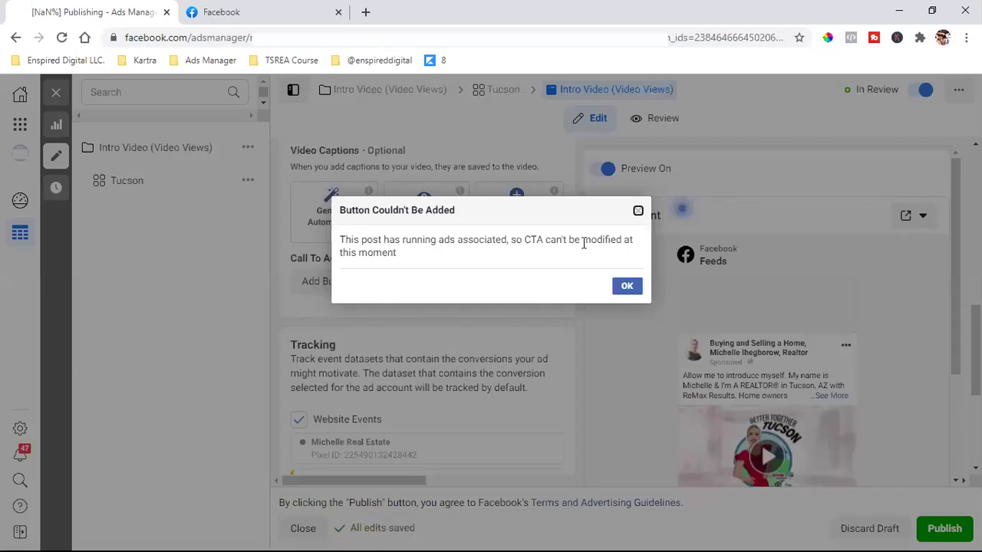
pyautogui.click(628, 285)
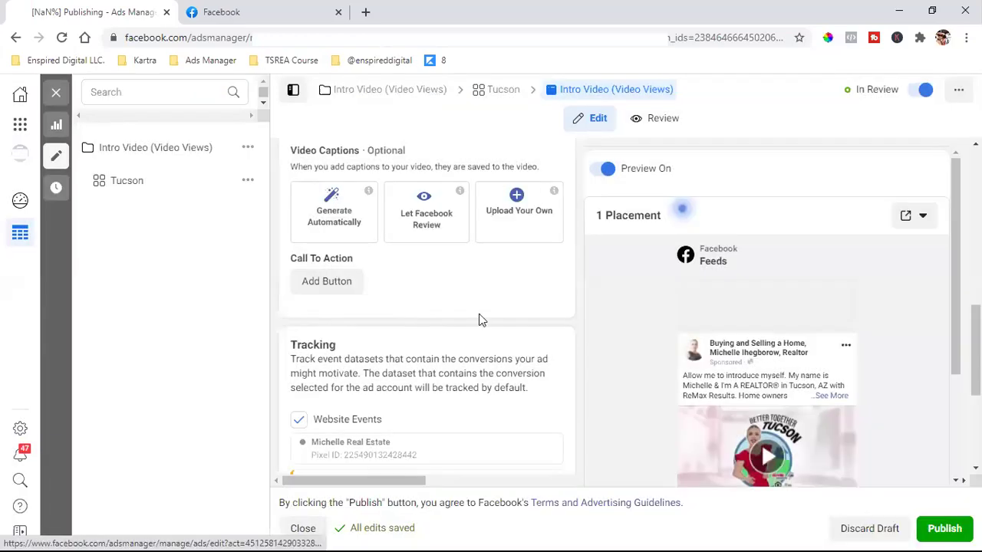
# Step: Examine the ad's tracking section and its Facebook Feeds preview
pyautogui.scroll(-2, 482, 319)
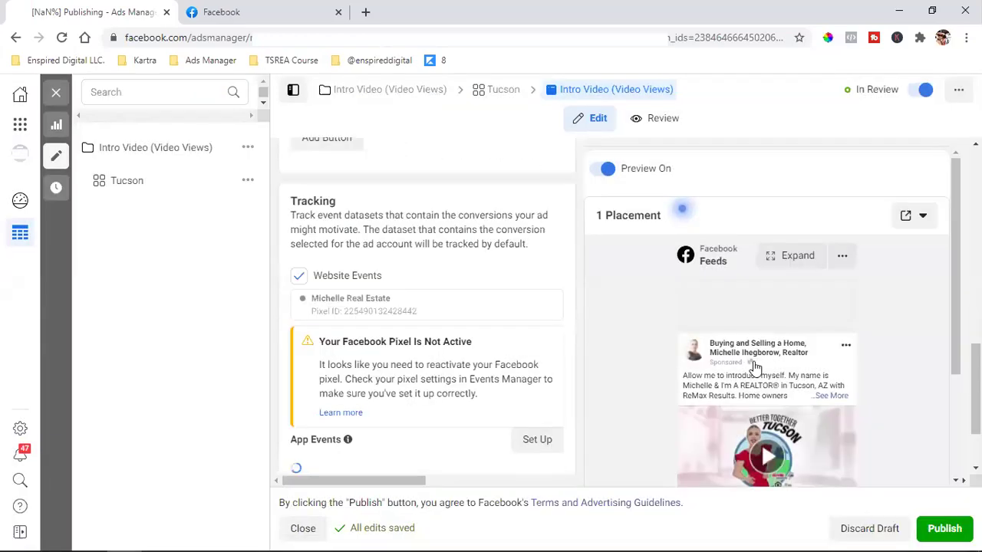
pyautogui.scroll(-2, 756, 366)
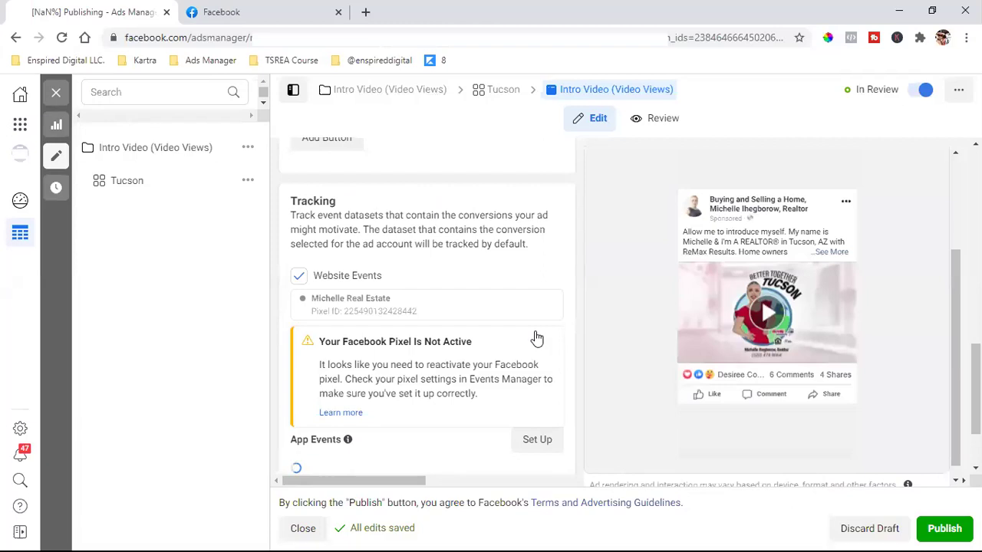
pyautogui.scroll(-1, 537, 338)
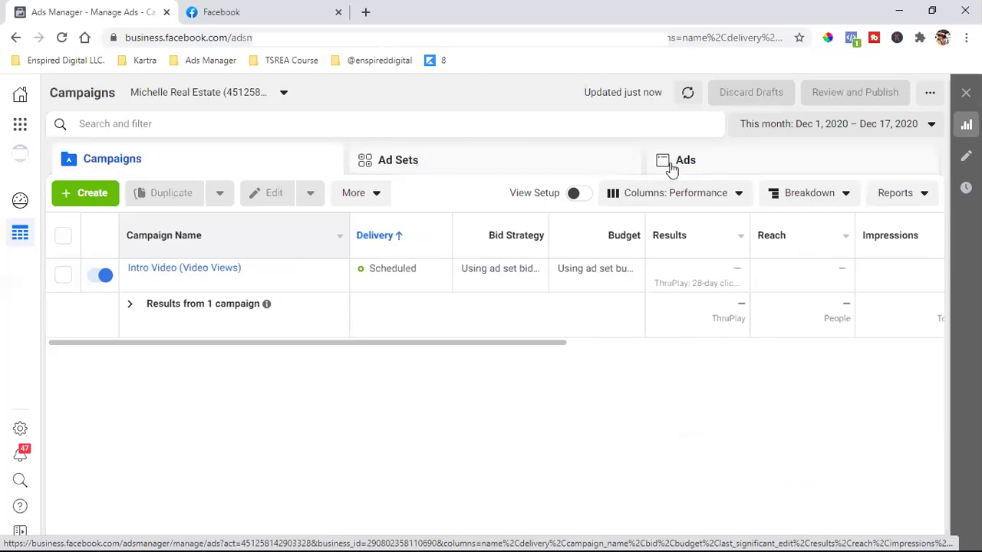
# Step: Check the delivery status of the Intro Video ad, the Tucson ad set and the campaign in their lists
pyautogui.click(672, 169)
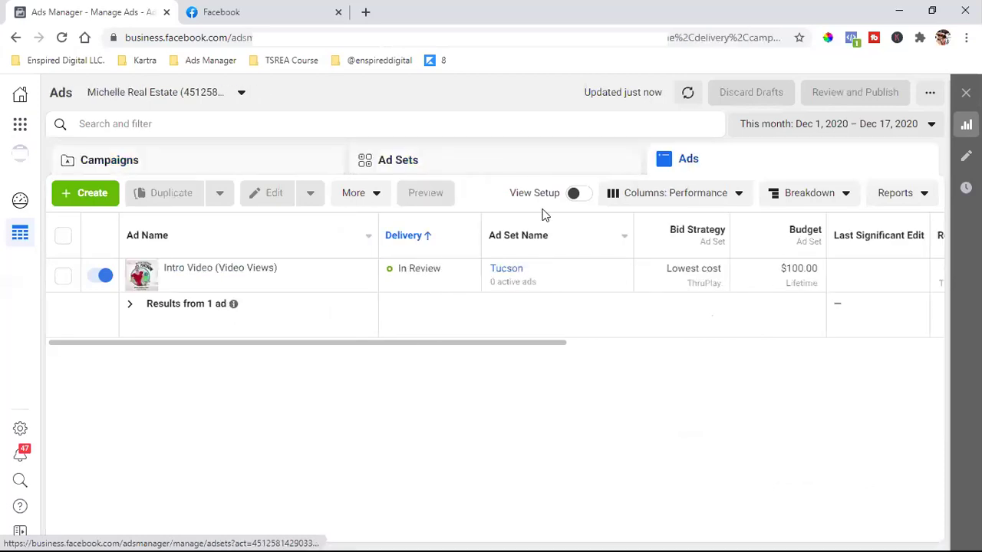
pyautogui.click(465, 161)
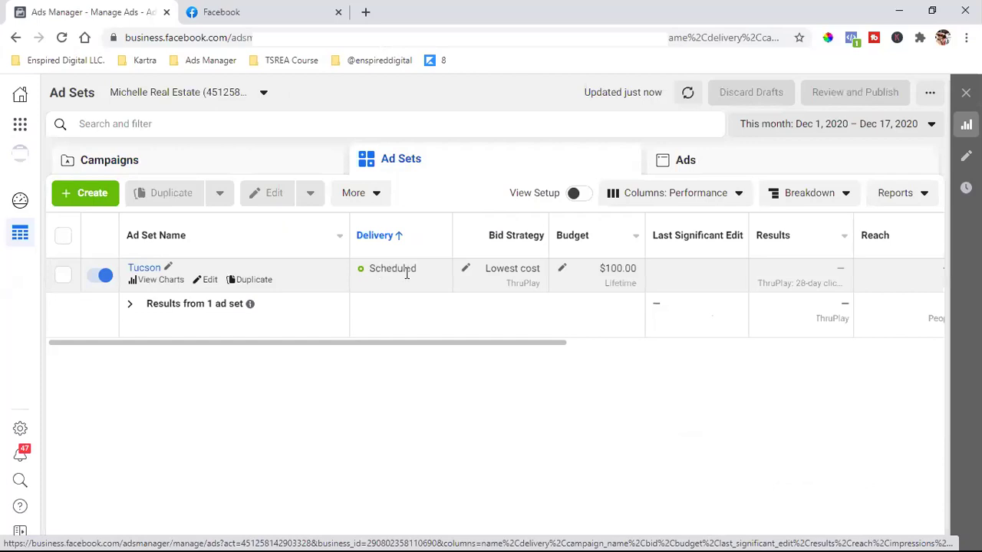
pyautogui.moveTo(375, 270); pyautogui.dragTo(406, 274)
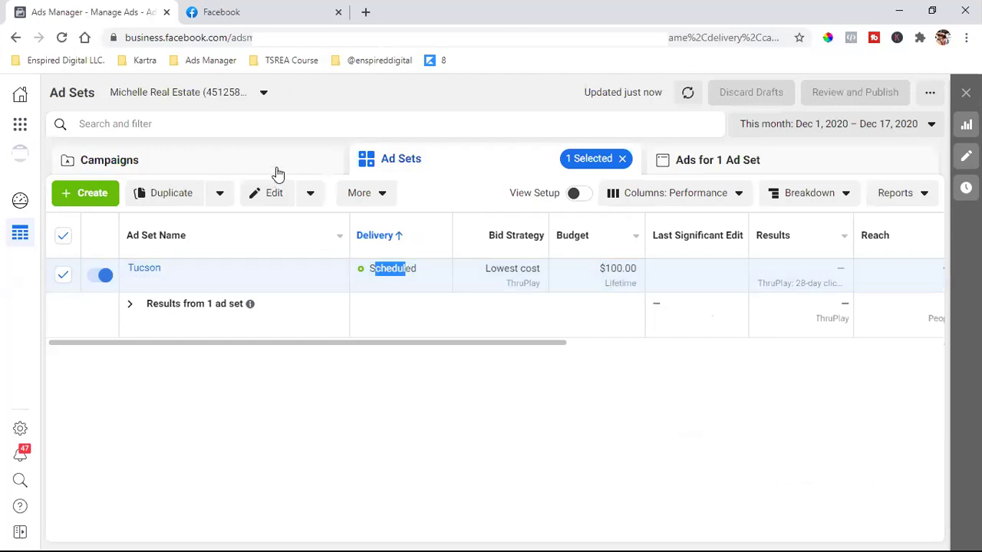
pyautogui.hotkey('alt', 'Left')
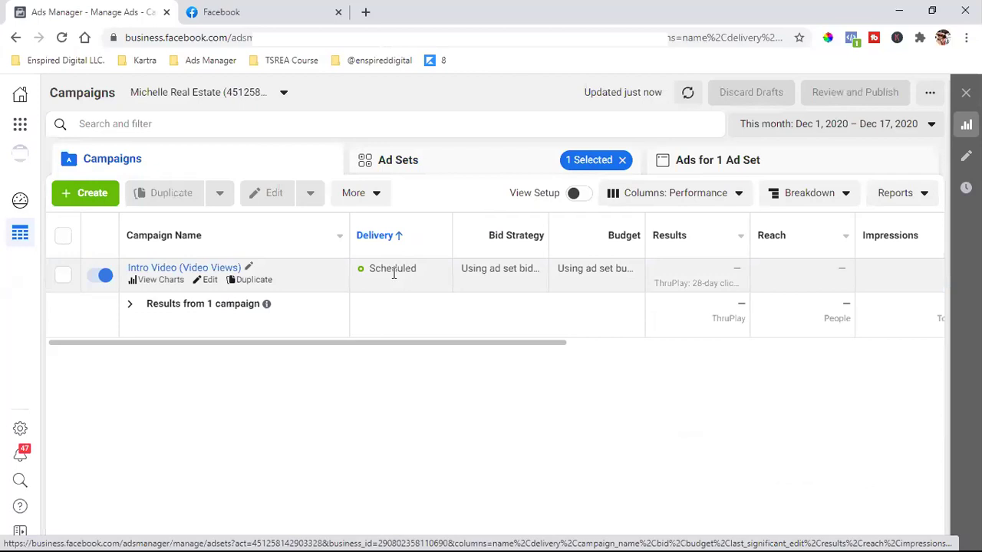
# Step: Return to the ads list and examine the Intro Video ad's delivery status
pyautogui.hotkey('alt', 'Left')
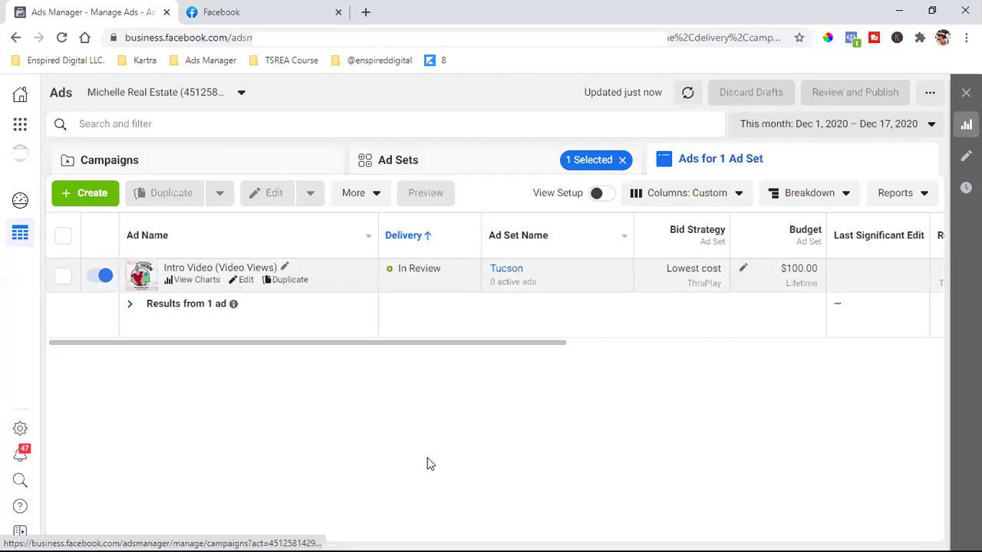
pyautogui.doubleClick(424, 268)
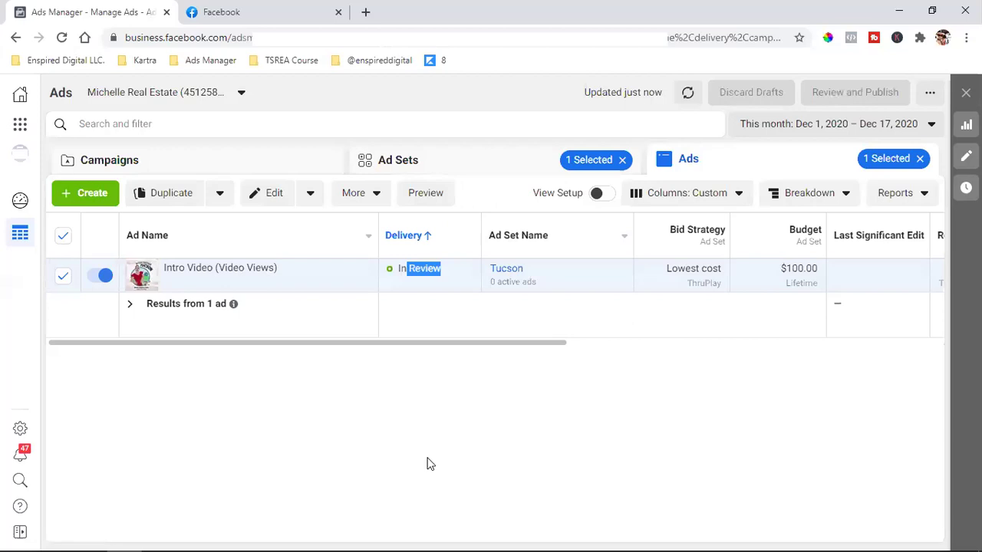
pyautogui.click(418, 274)
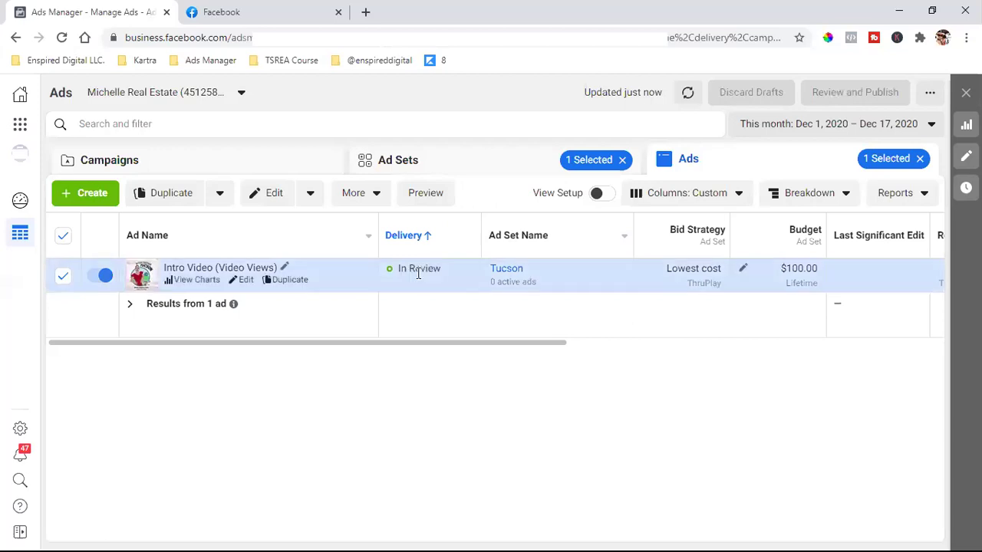
pyautogui.tripleClick(418, 274)
pyautogui.click(335, 403)
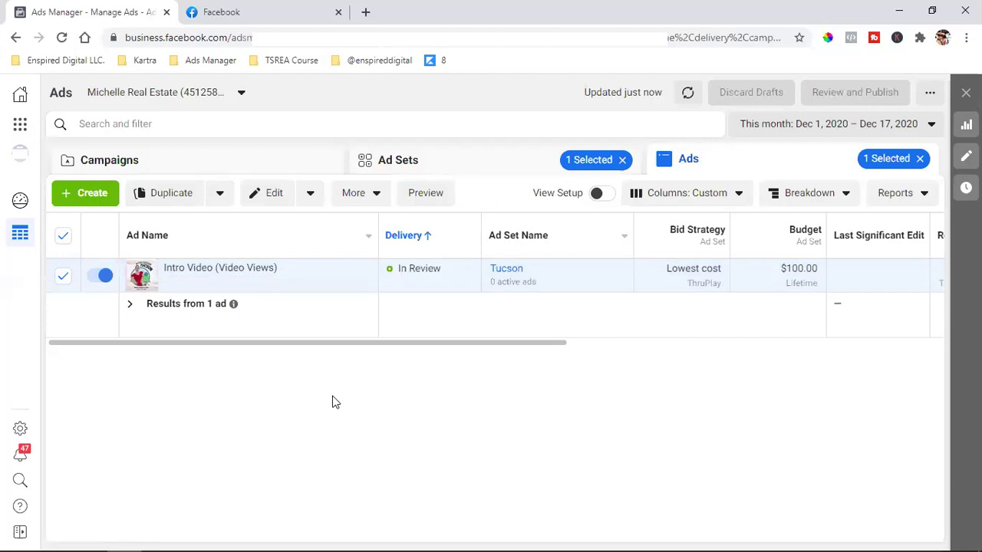
# Step: Review the Tucson ad set's budget and schedule, and return to the campaigns list with the ad set selection cleared
pyautogui.click(462, 167)
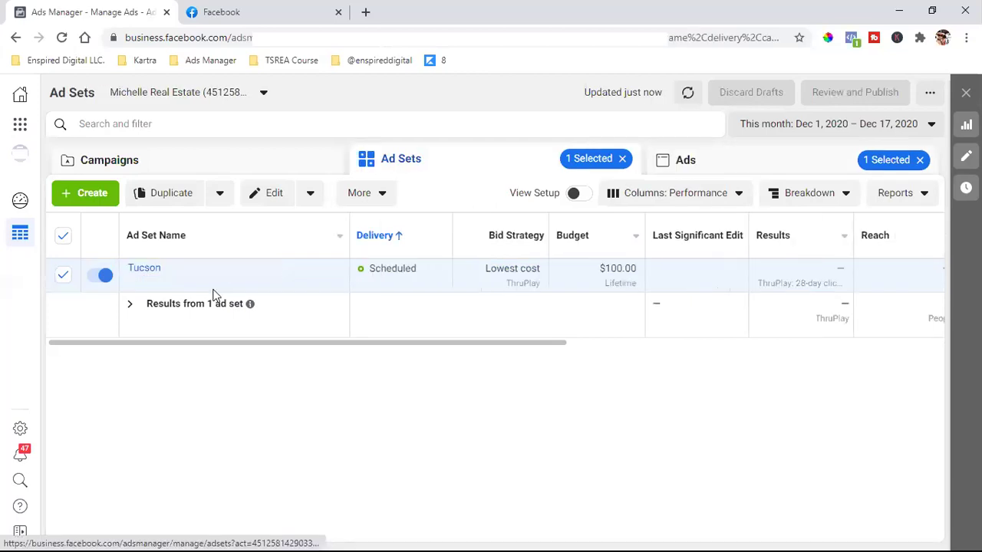
pyautogui.click(201, 280)
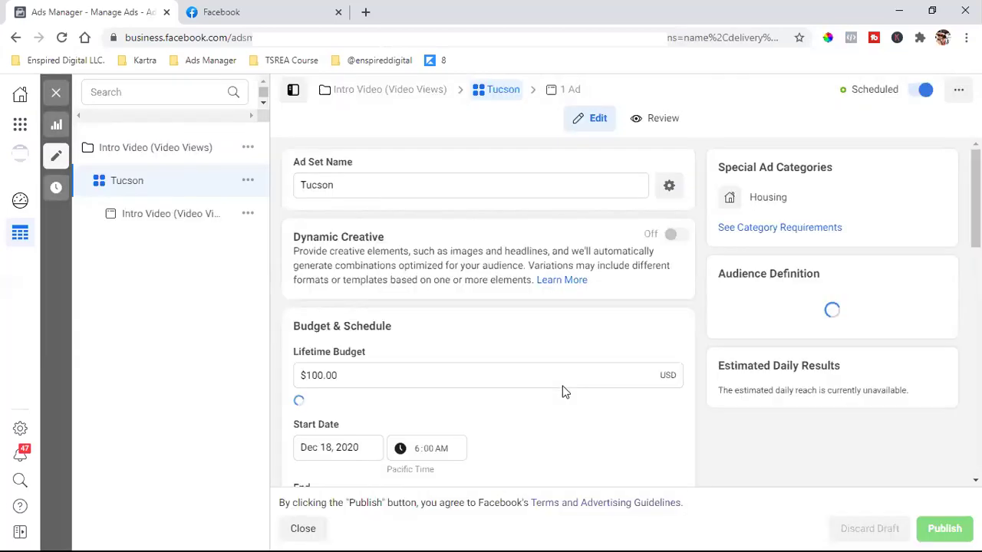
pyautogui.scroll(-2, 431, 452)
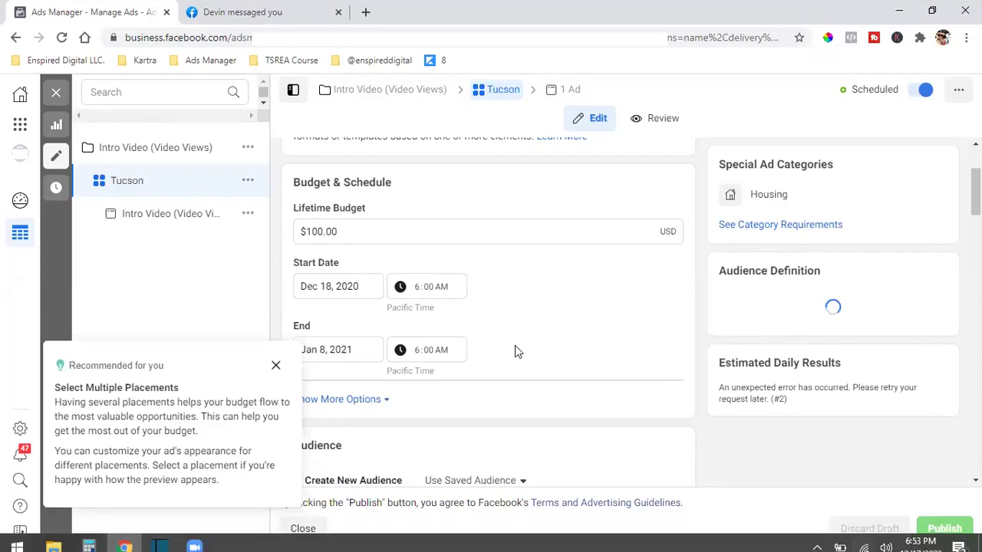
pyautogui.scroll(3, 516, 331)
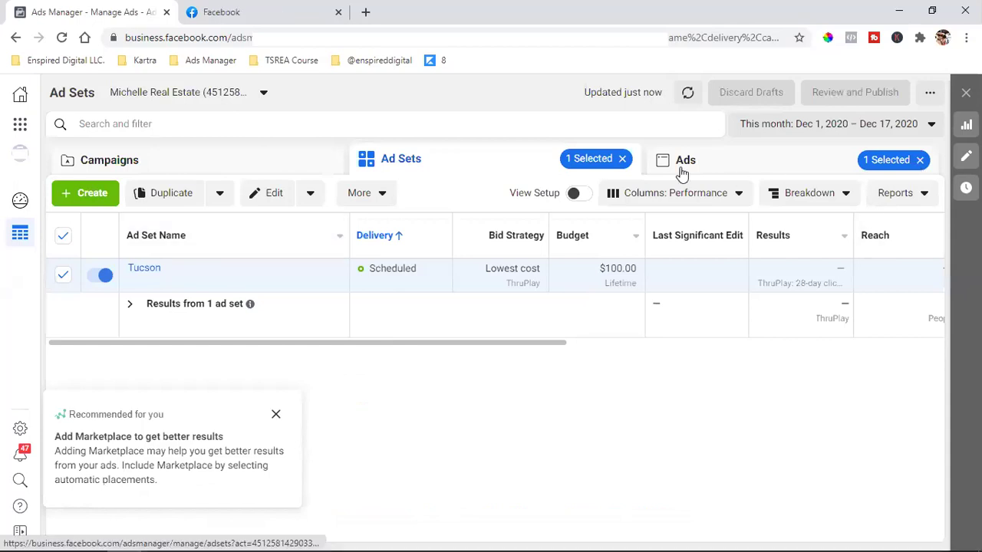
pyautogui.click(622, 159)
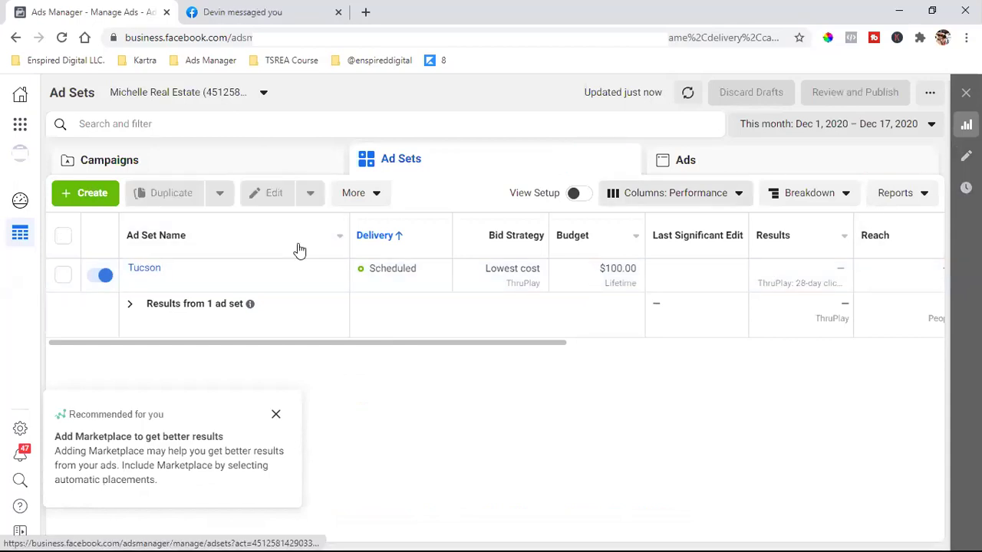
pyautogui.click(287, 177)
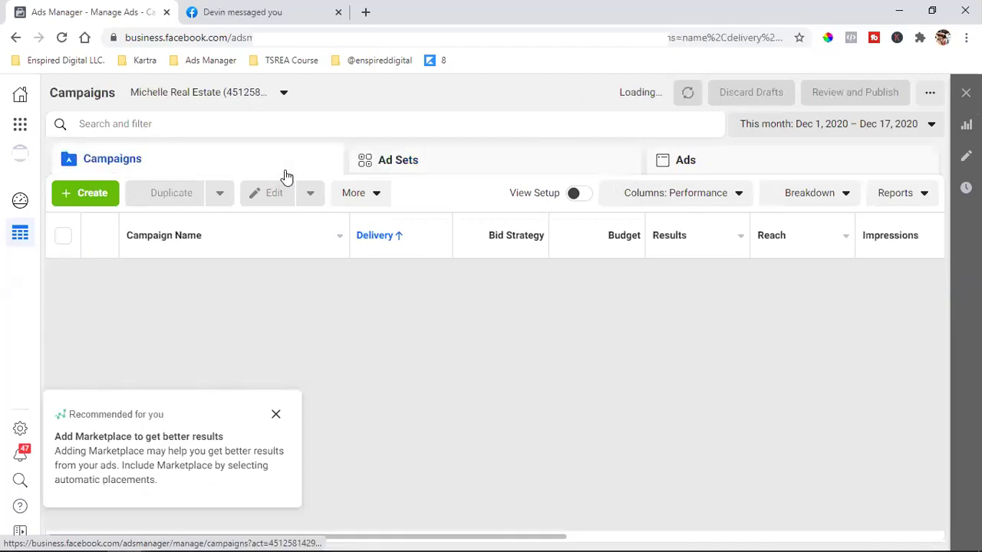